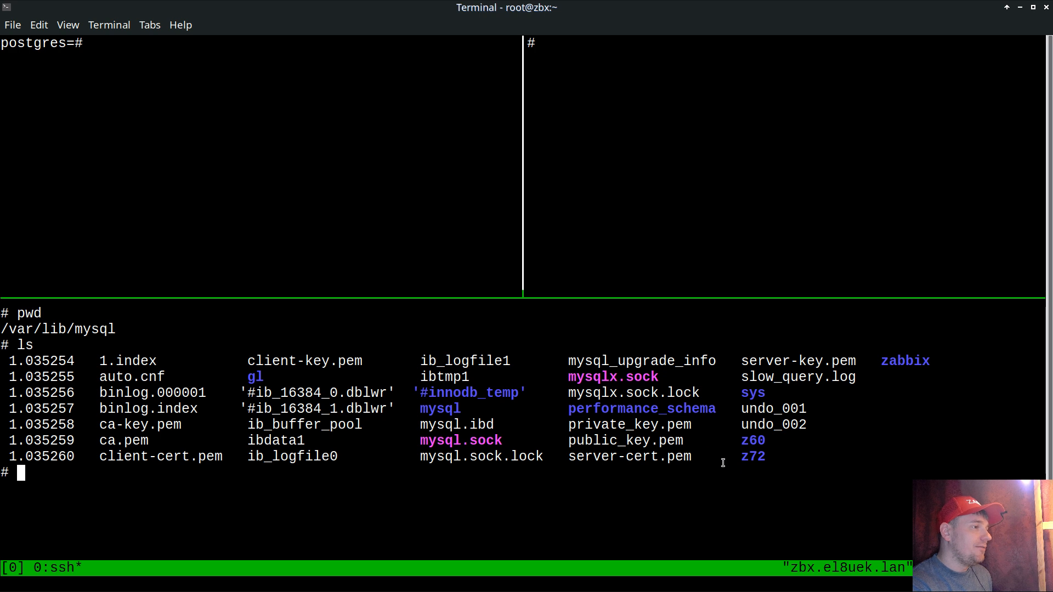
Step: Change into the zabbix database directory under /var/lib/mysql and list its files
double_click(755, 458)
double_click(760, 441)
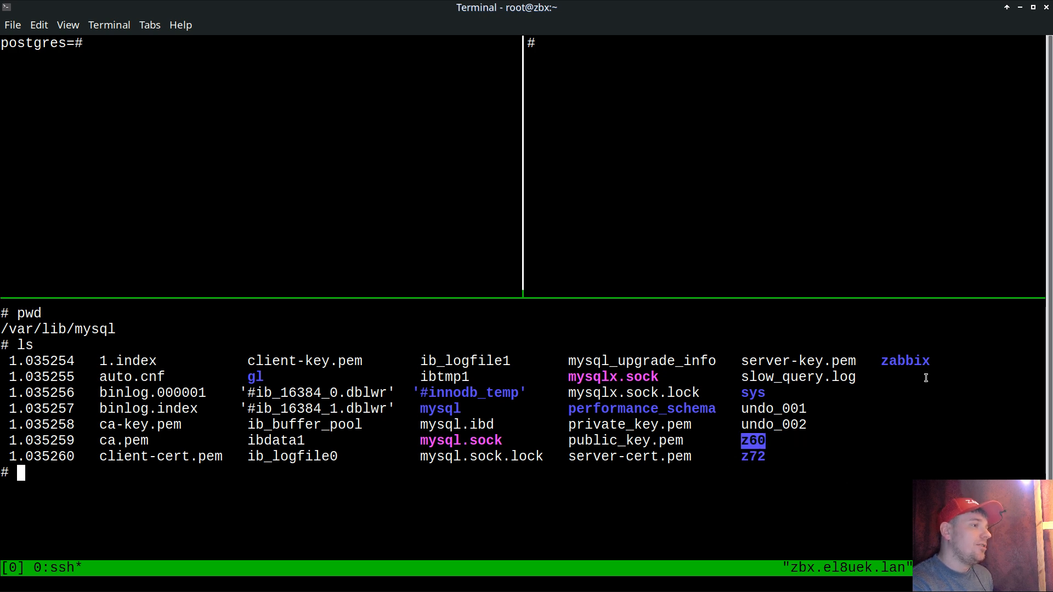
double_click(908, 364)
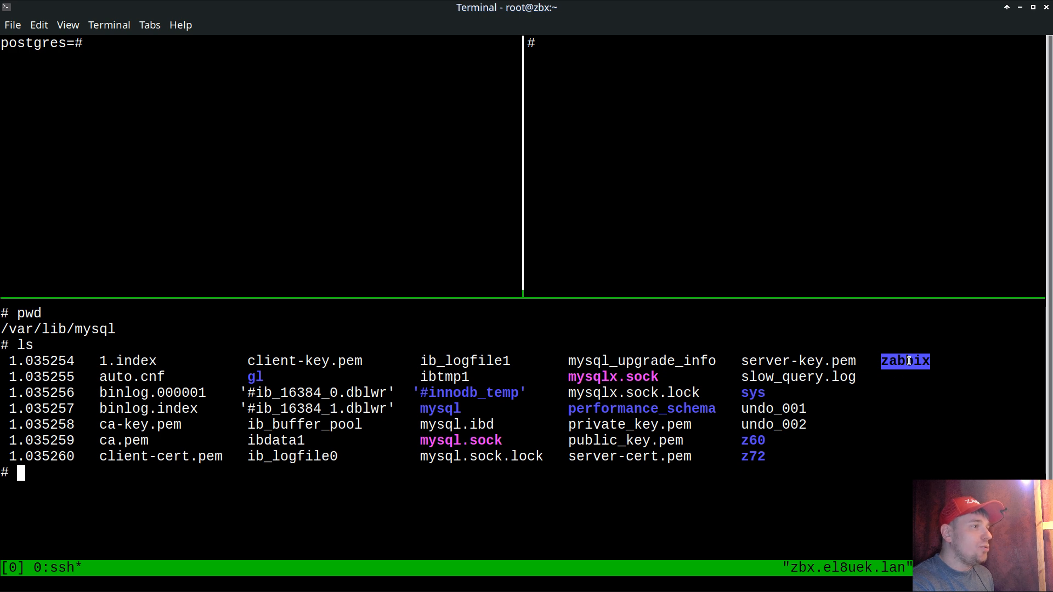
left_click(854, 402)
type("cd z")
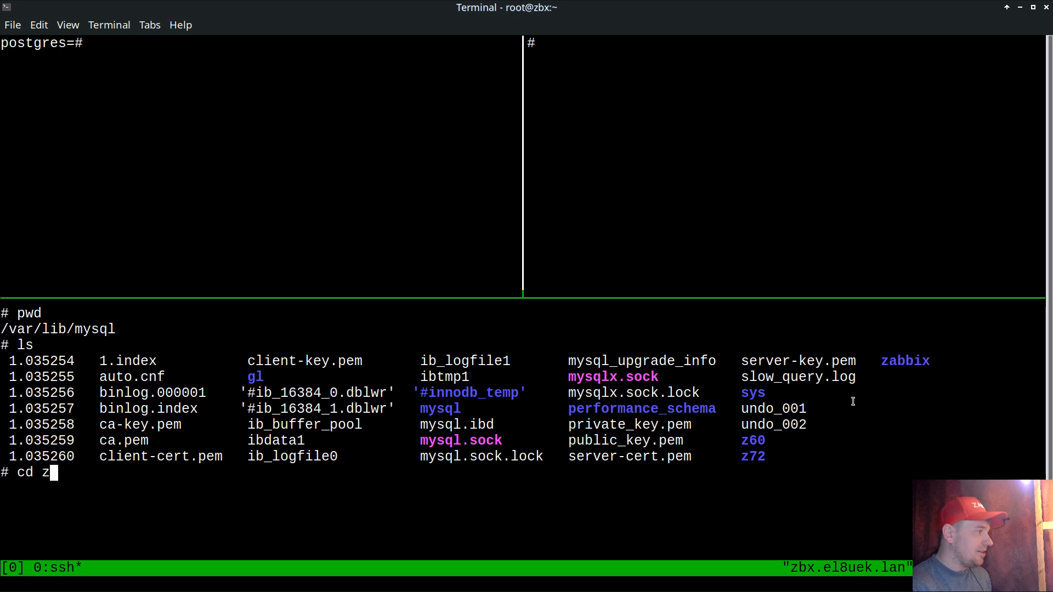
key("Tab")
key("Return")
type("ls")
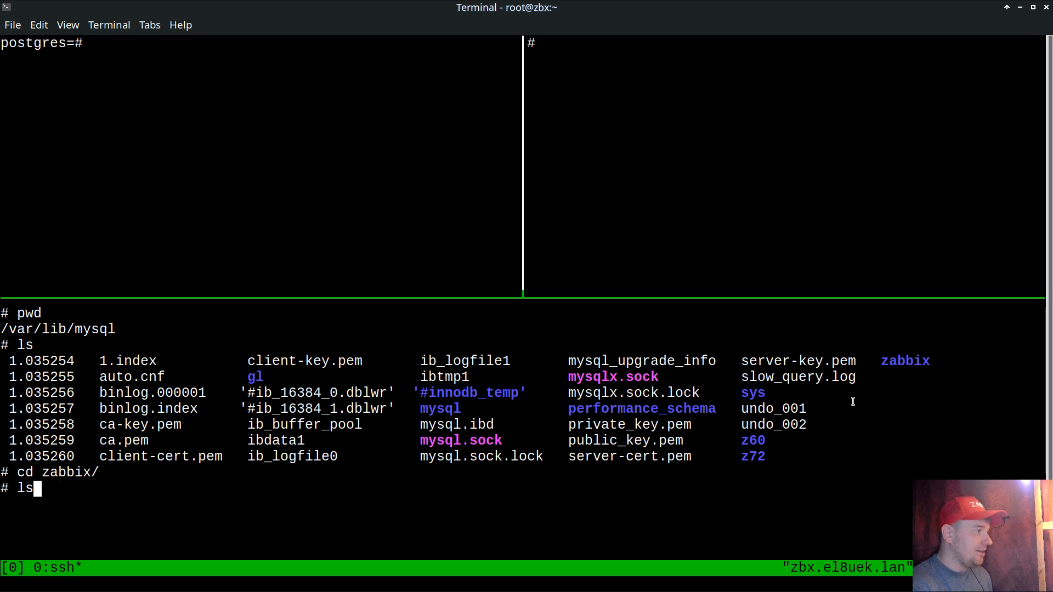
key("Return")
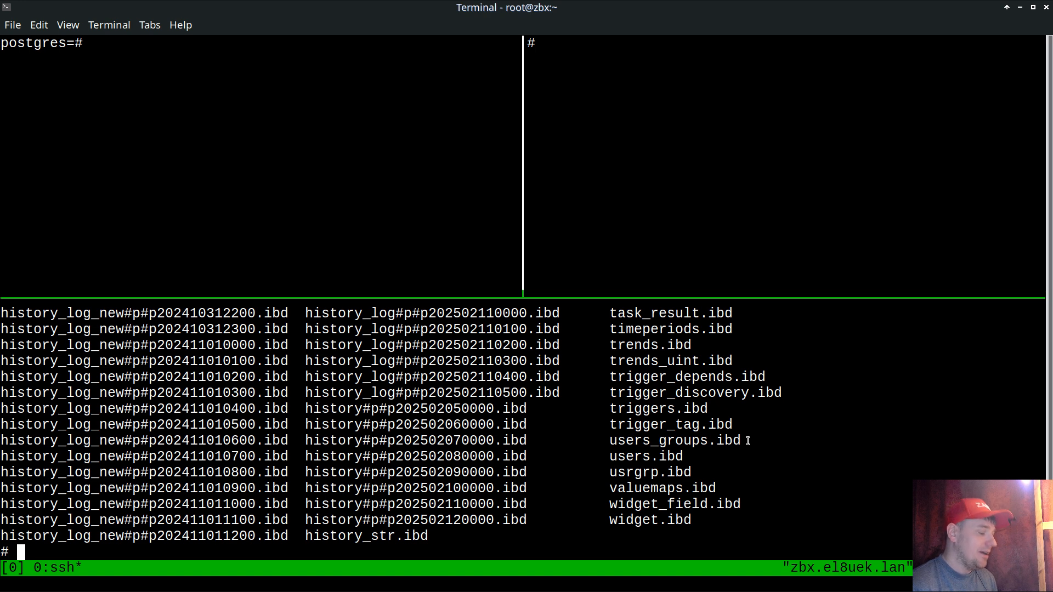
Step: Print the full path of the current MySQL database directory and highlight it
type("pwd")
key("Return")
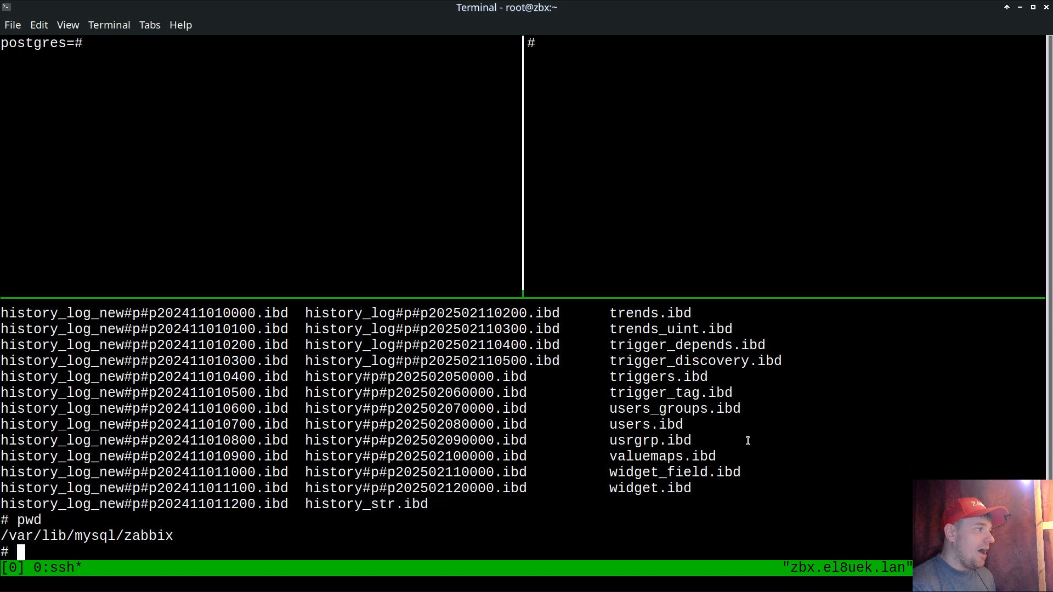
double_click(122, 532)
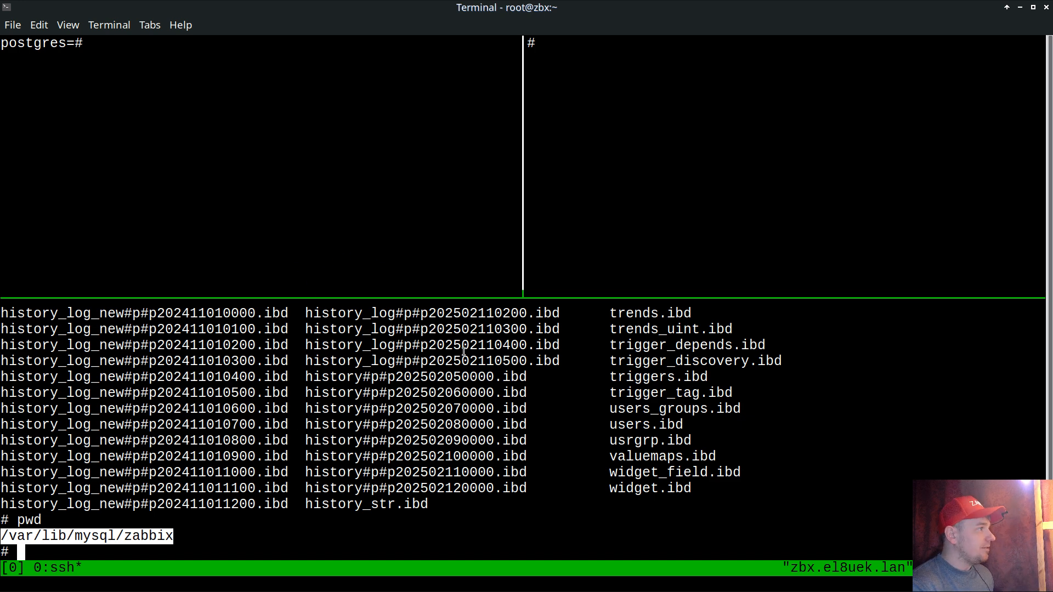
Step: Run SELECT datname,oid FROM pg_database; in the psql pane to list each database with its OID
key("ctrl+b")
key("Up")
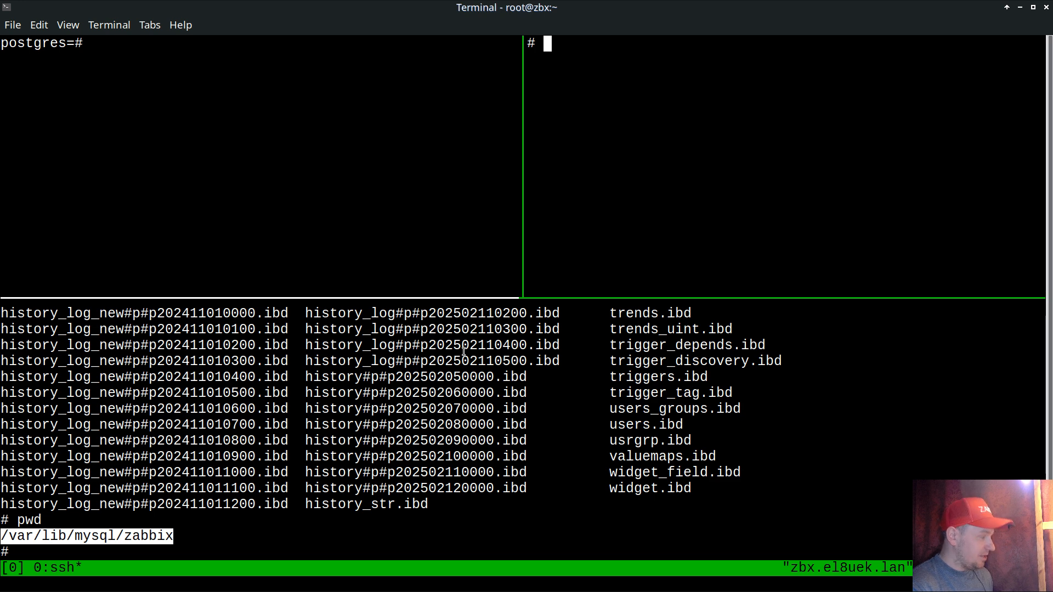
key("ctrl+b")
key("Left")
type("SELECT datname,oid FROM pg_database;")
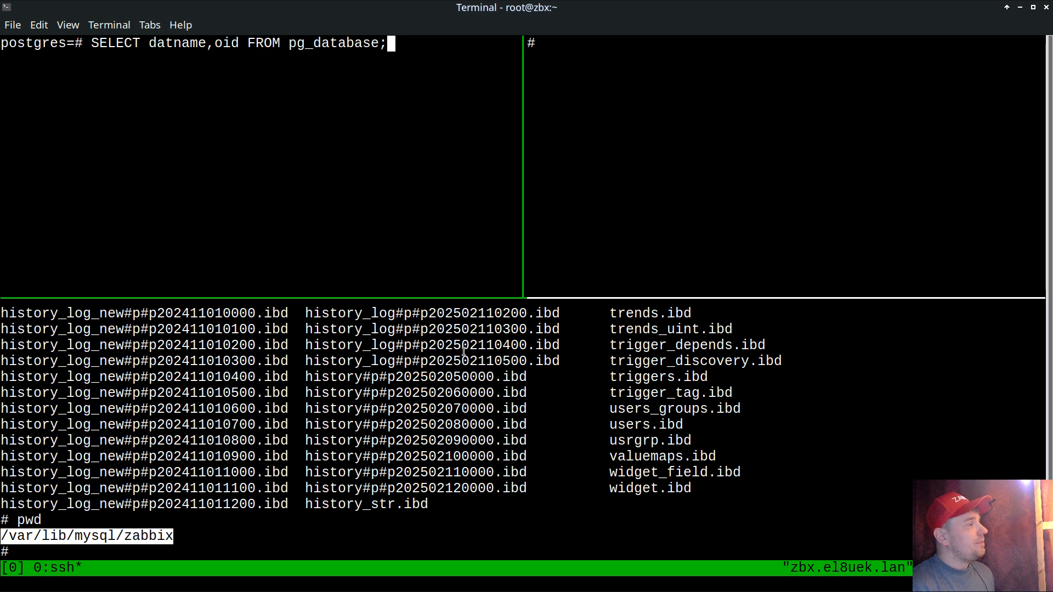
key("Return")
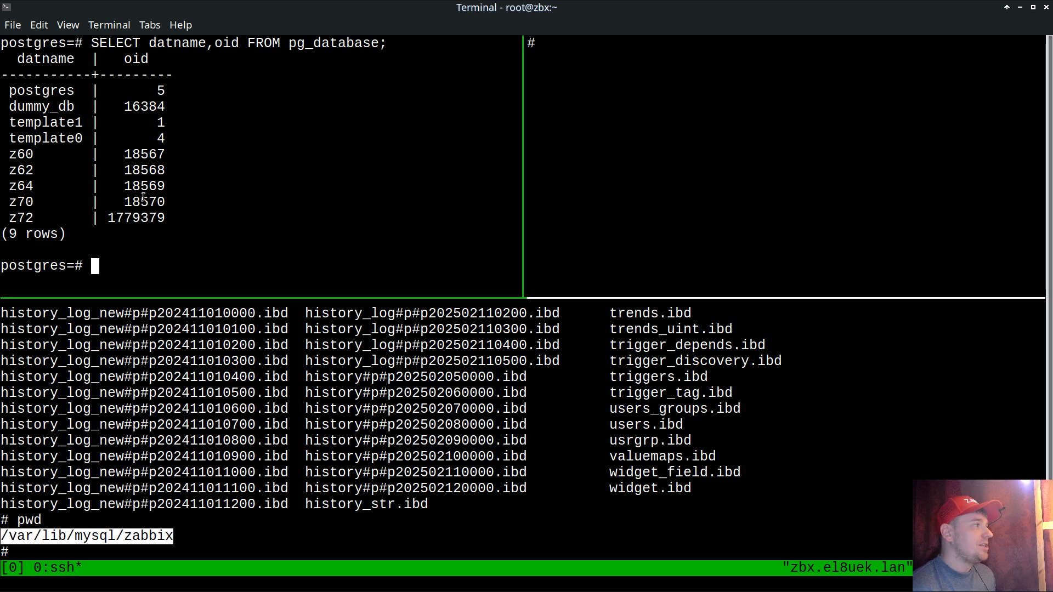
Step: In the shell pane beside psql, print the working directory, highlight its pgdata/base part, and list the directory's contents
key("ctrl+b")
key("Right")
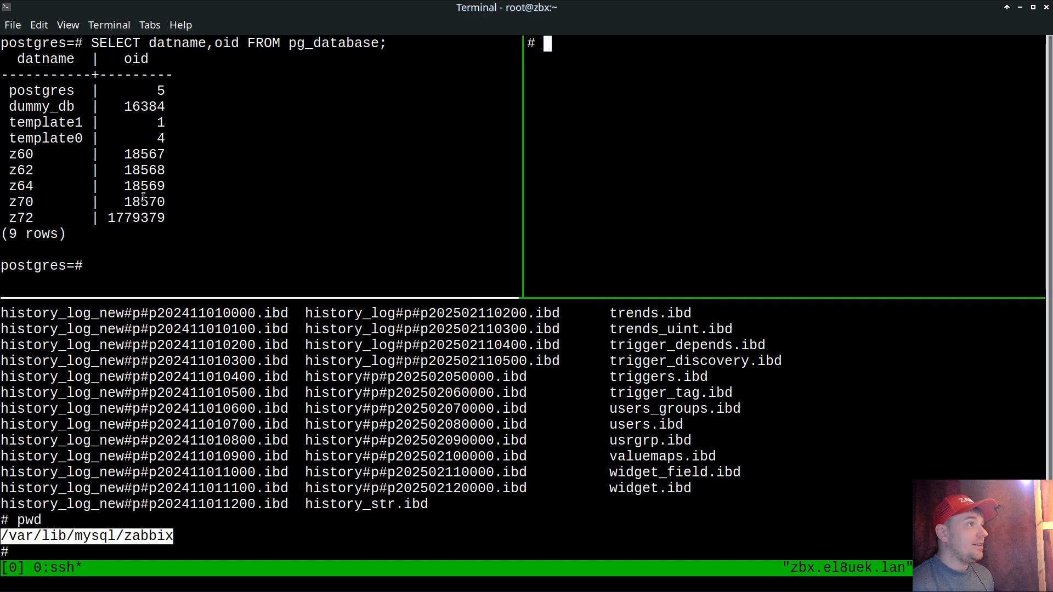
type("pwd")
key("Return")
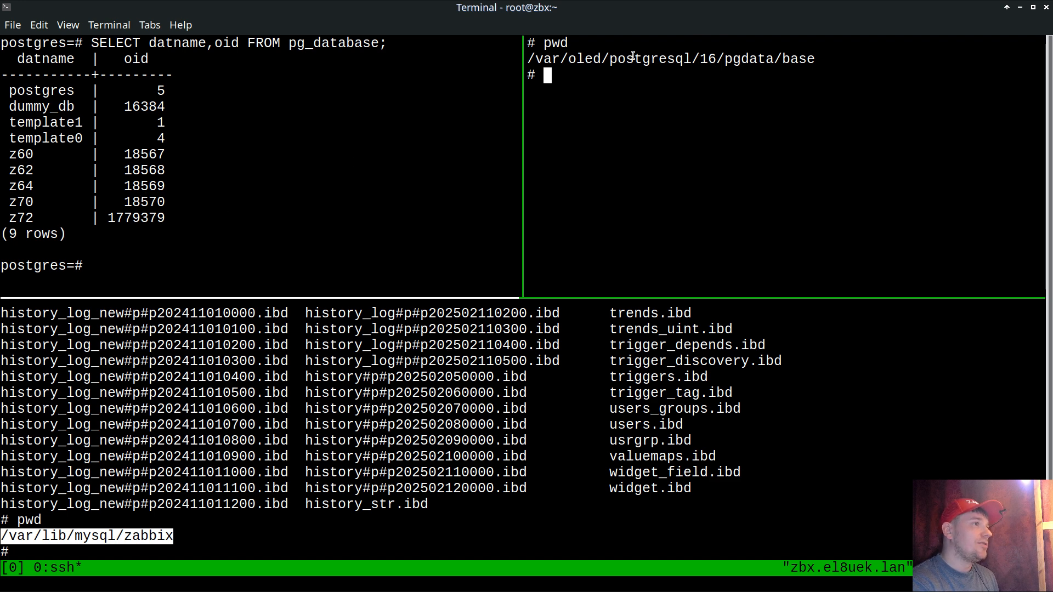
left_click_drag(724, 58, 814, 60)
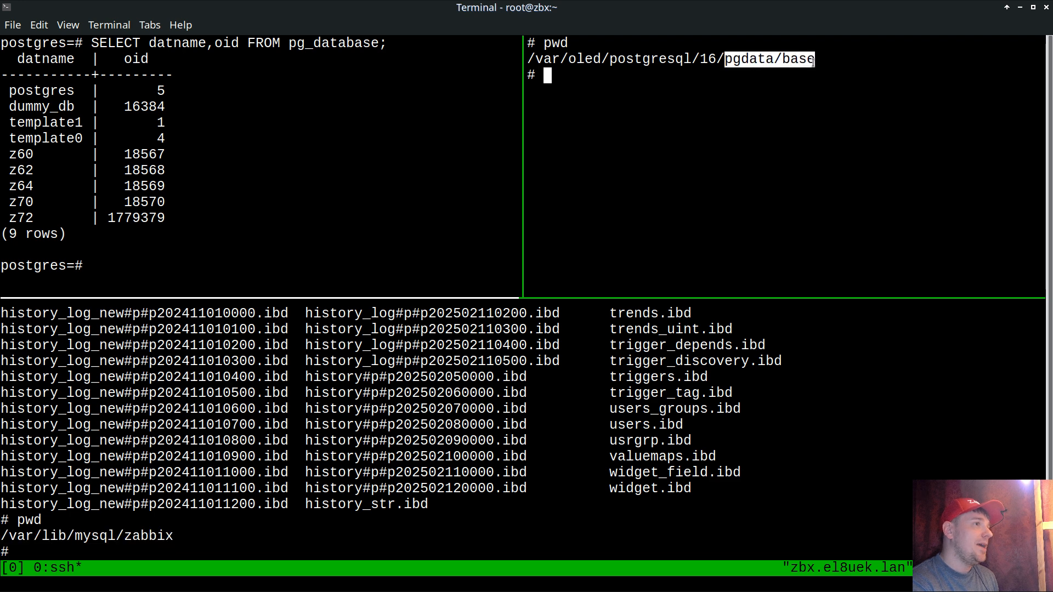
type("ls")
key("Return")
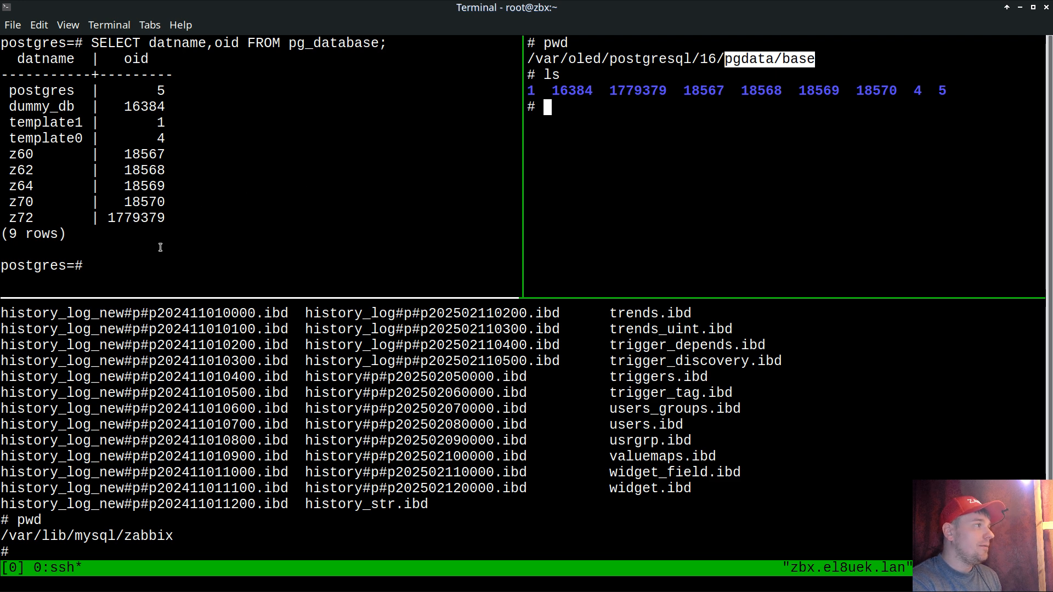
Step: Change into directory 18570, the OID of the z70 database, and print its full path
double_click(138, 201)
key("ctrl+c")
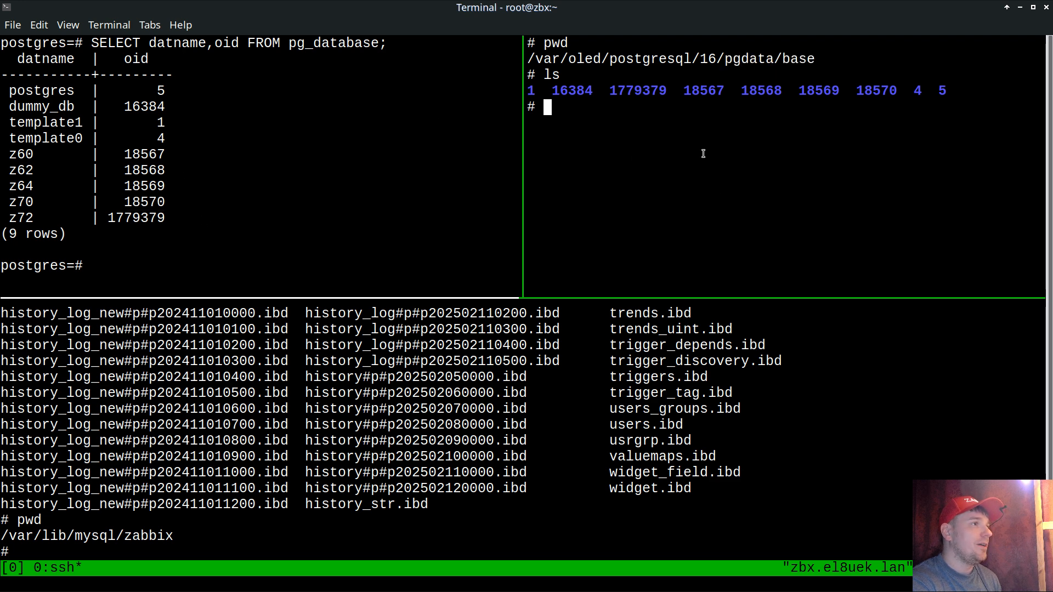
type("cd")
middle_click(767, 208)
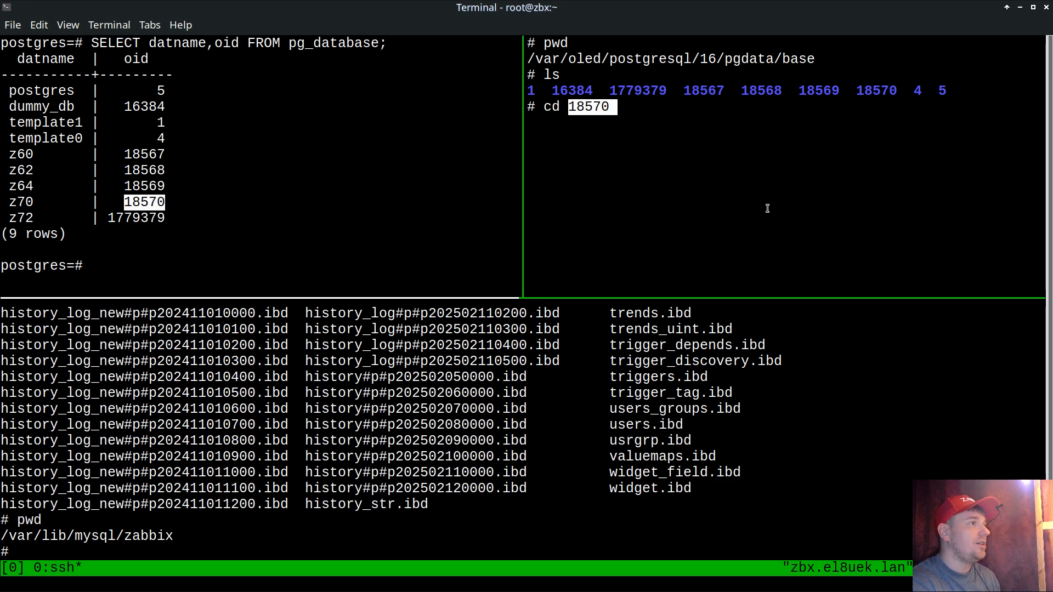
key("Return")
type("pwd")
key("Return")
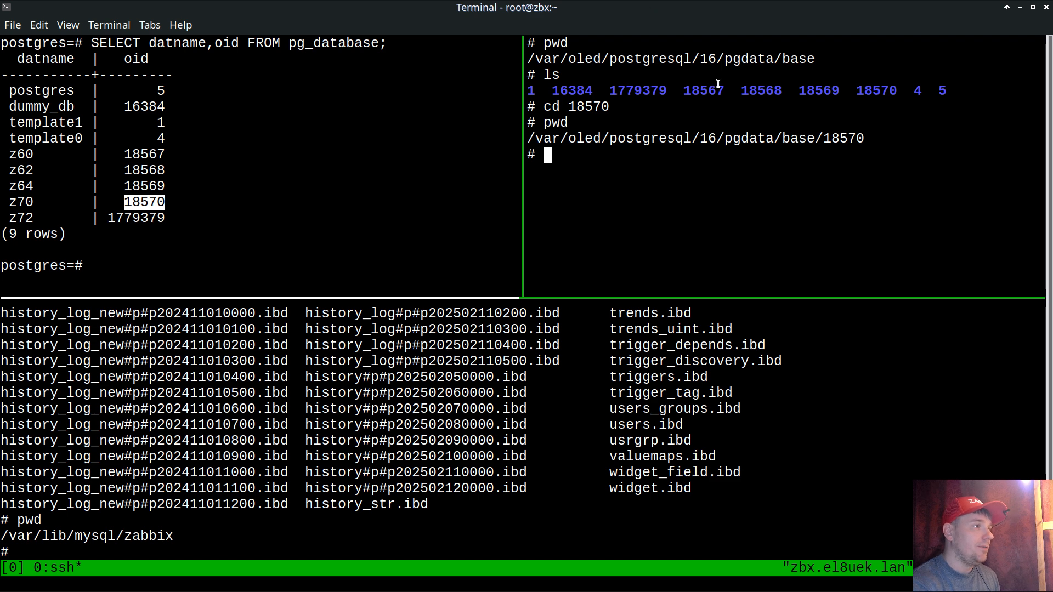
Step: Copy the full path /var/oled/postgresql/16/pgdata/base/18570 from the terminal output
triple_click(766, 141)
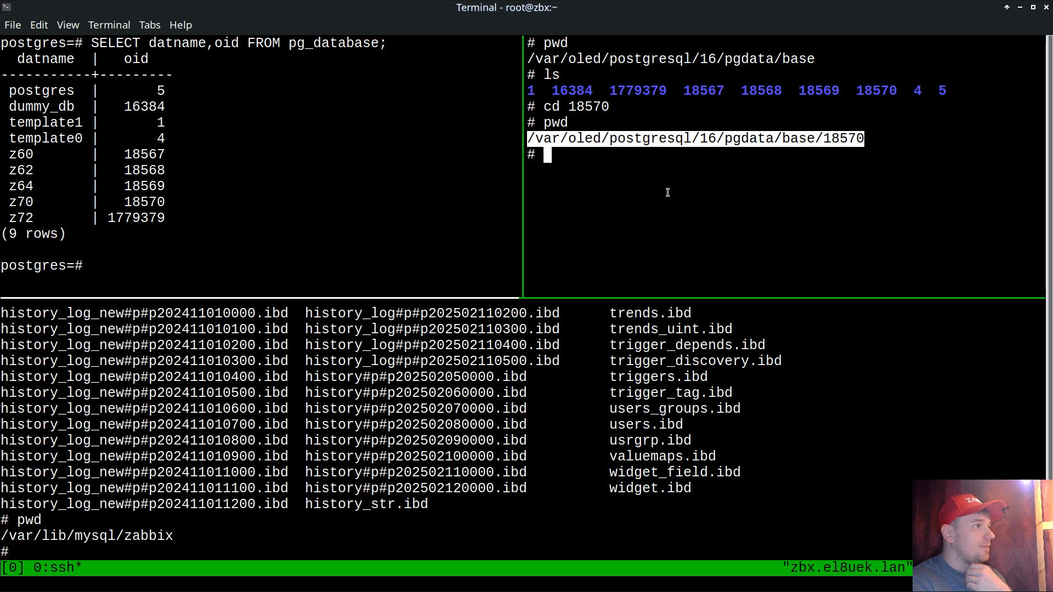
left_click(37, 22)
left_click(52, 46)
Step: Switch to Zabbix in the browser and start a new item of type Zabbix agent (active)
key("alt+Tab")
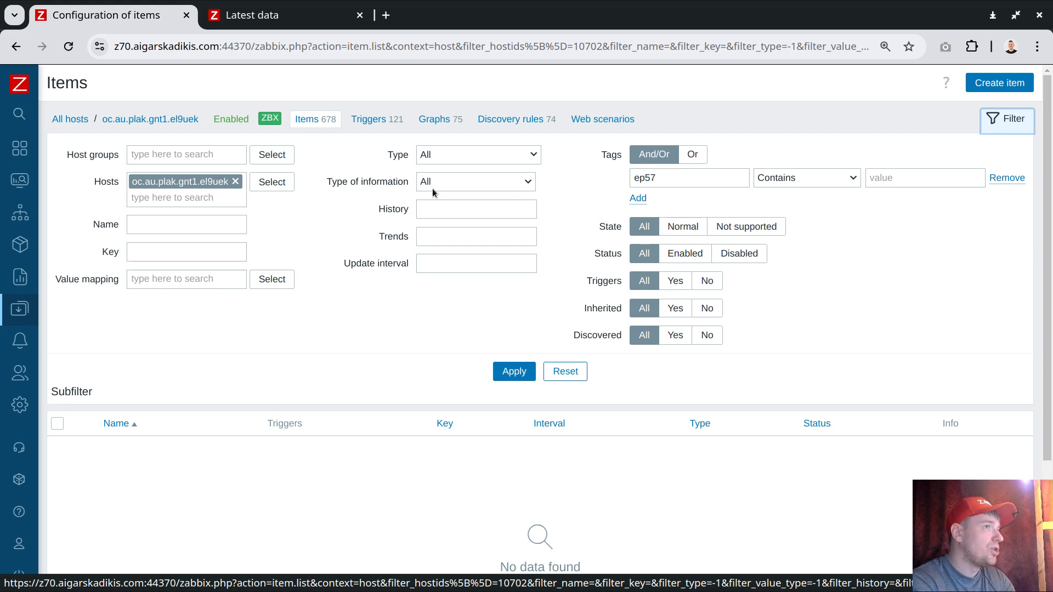
left_click(999, 83)
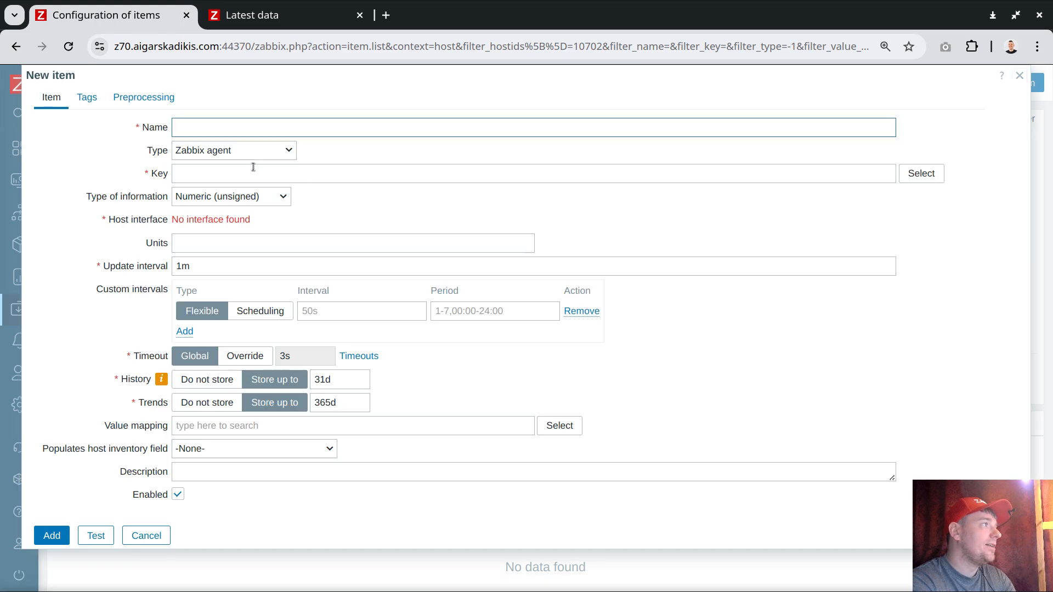
left_click(241, 153)
left_click(274, 189)
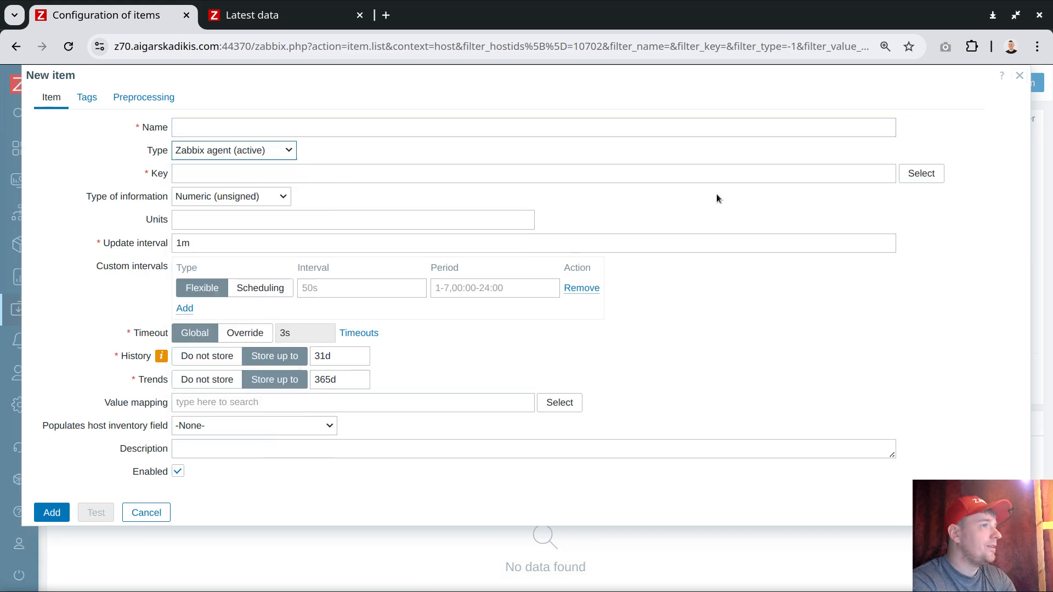
Step: Find ".dir" among the standard item keys and choose the vfs.dir.size key for the new item
left_click(939, 176)
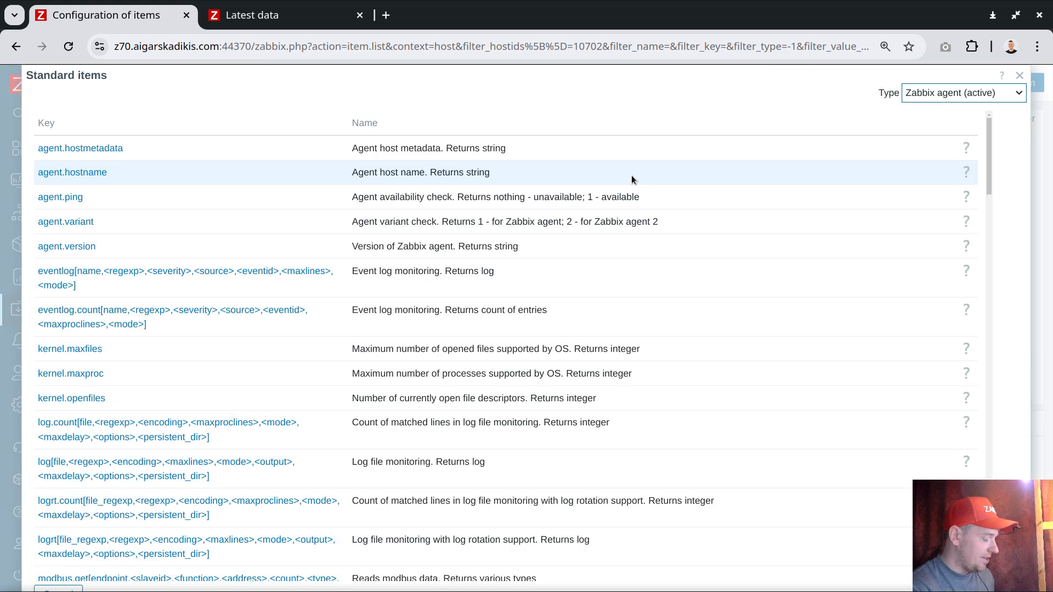
key("ctrl+f")
type(".dir")
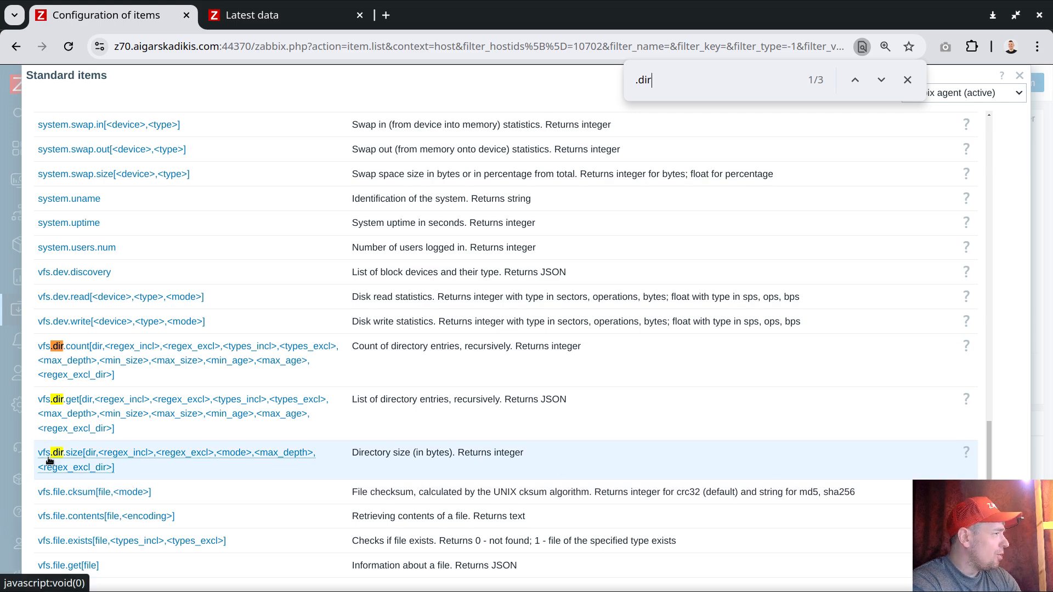
left_click(76, 453)
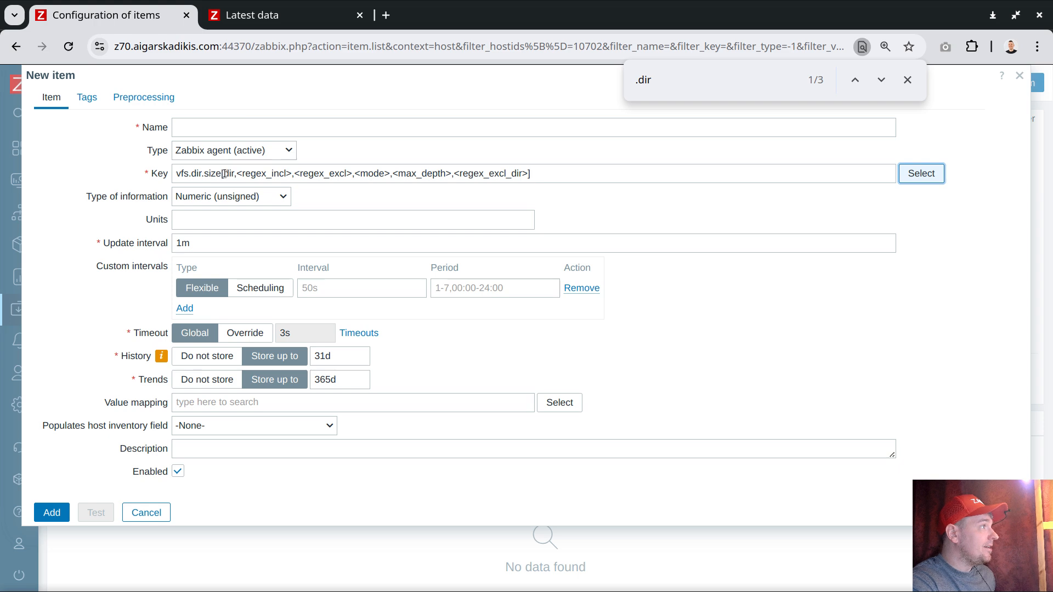
Step: Replace the key's placeholder parameters with the copied path in double quotes, giving vfs.dir.size["/var/oled/postgresql/16/pgdata/base/18570"]
left_click_drag(224, 175, 528, 175)
key("ctrl+v")
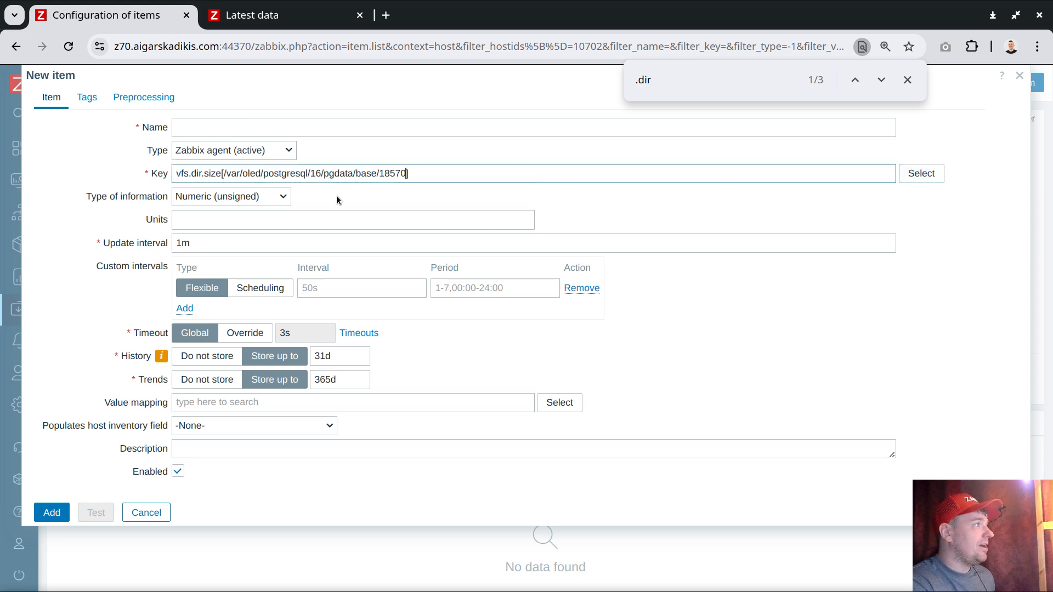
left_click(225, 174)
type("\"")
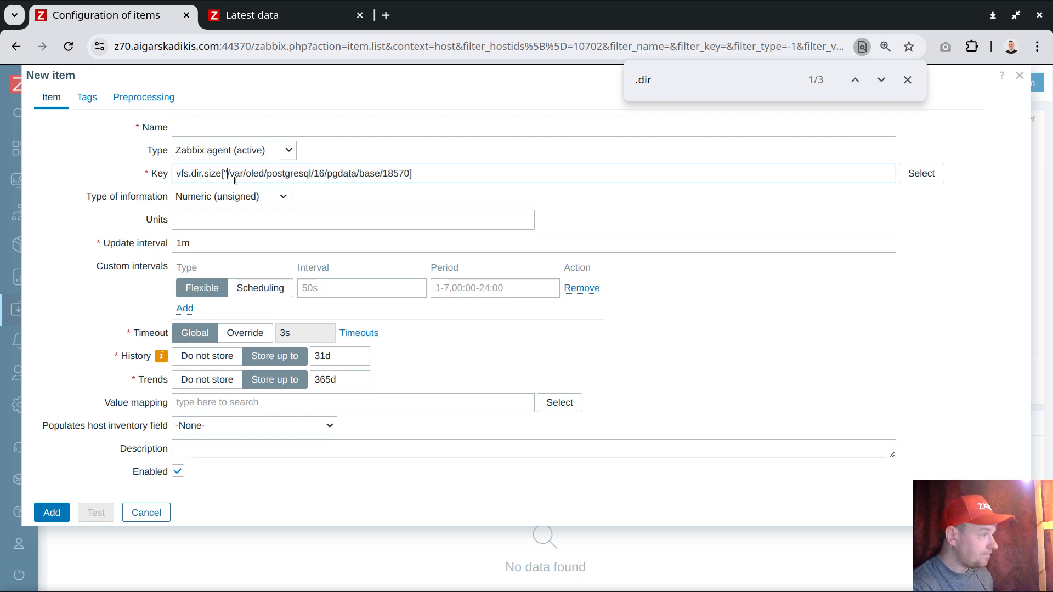
left_click(409, 174)
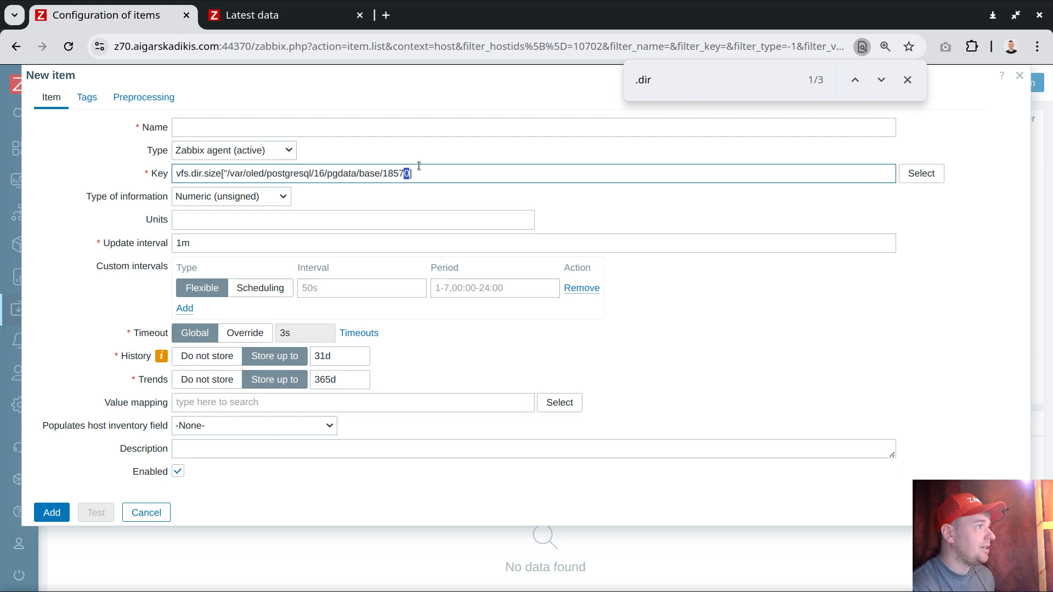
type("\"")
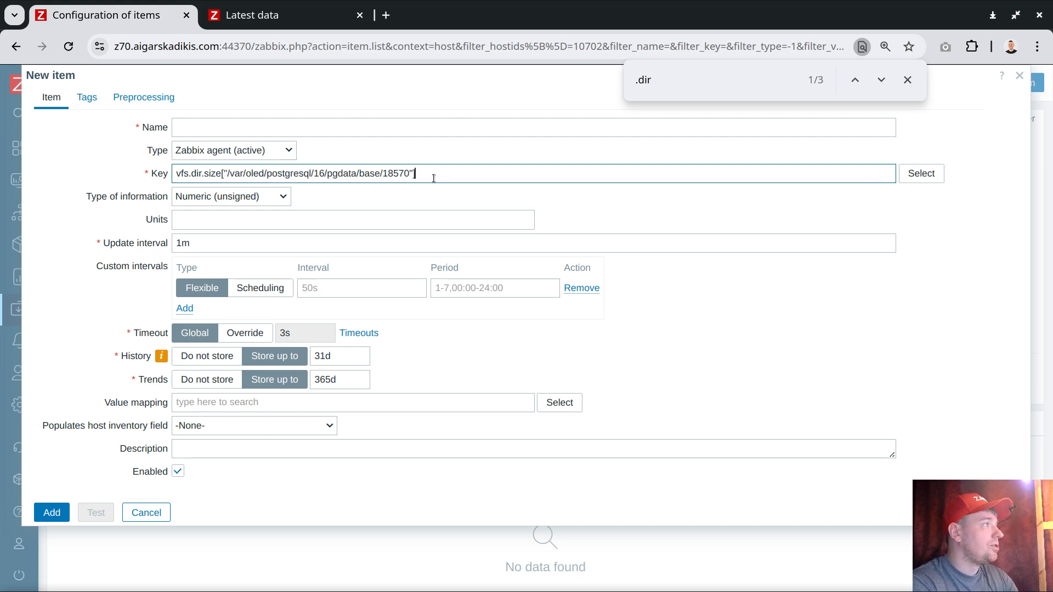
type("B")
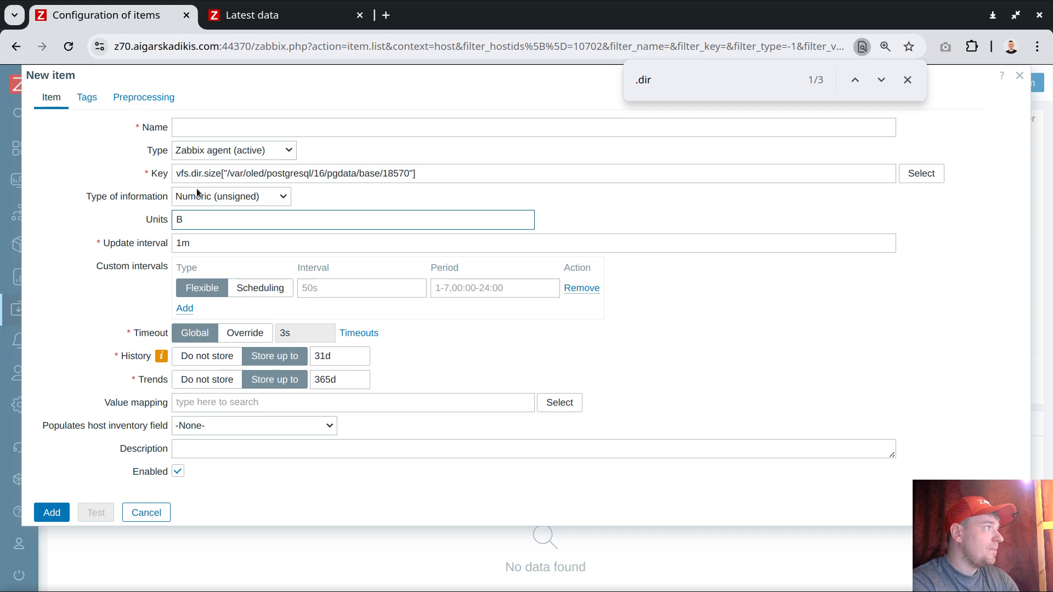
Step: Set the item's units to B and its update interval to 5s, and close the page search
double_click(203, 252)
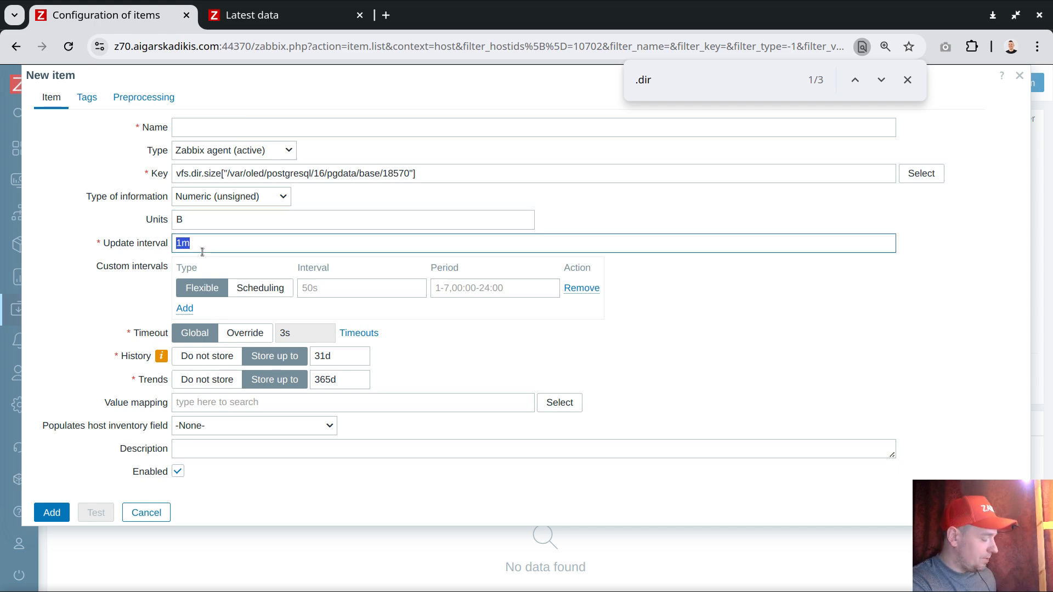
type("5s")
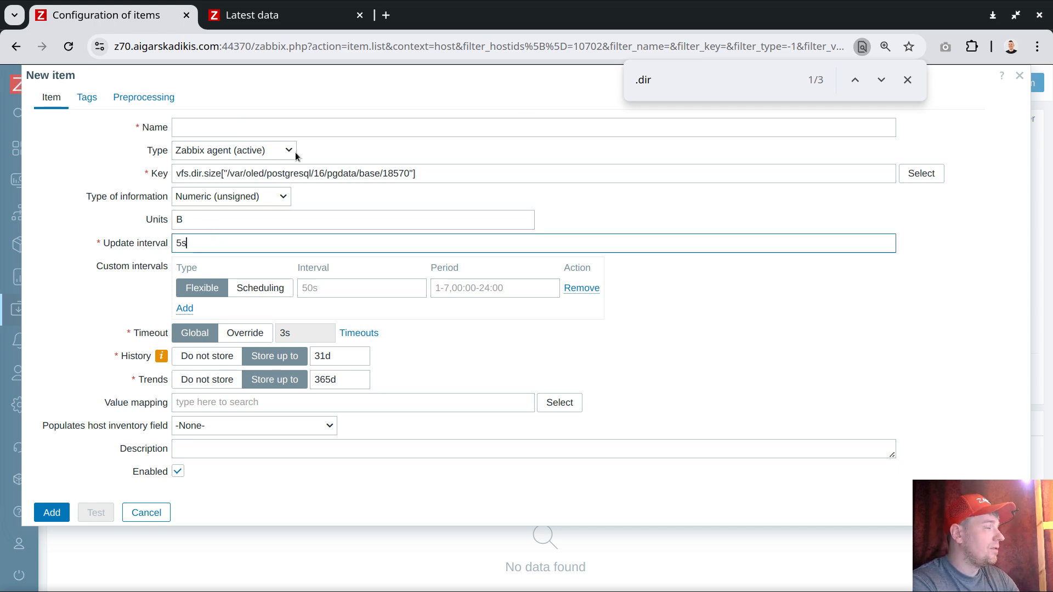
left_click(908, 80)
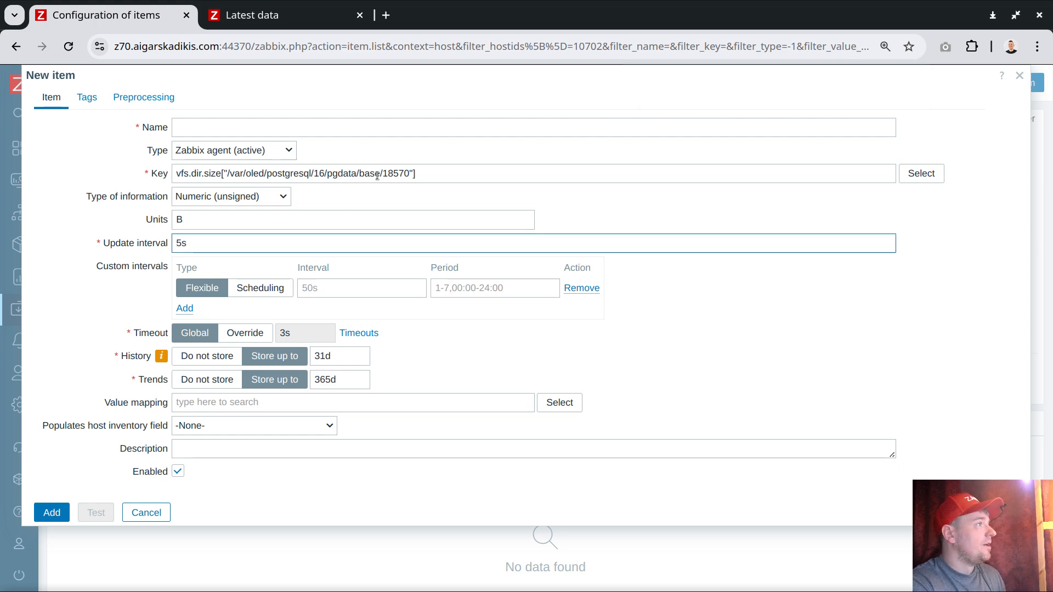
Step: Name the new item "z70 size test"
left_click(273, 132)
type("z7")
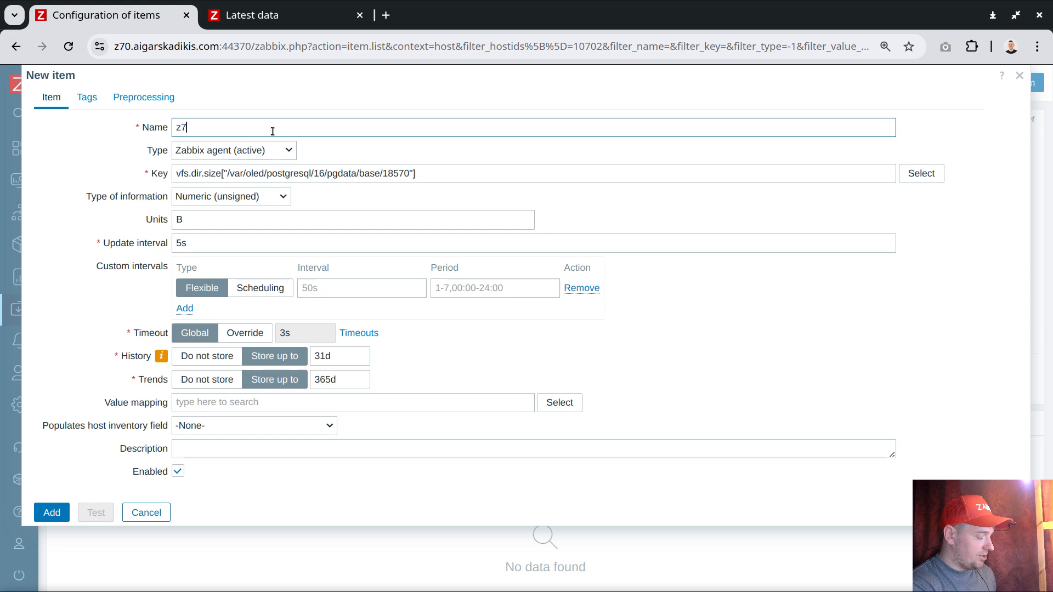
type("0 size test")
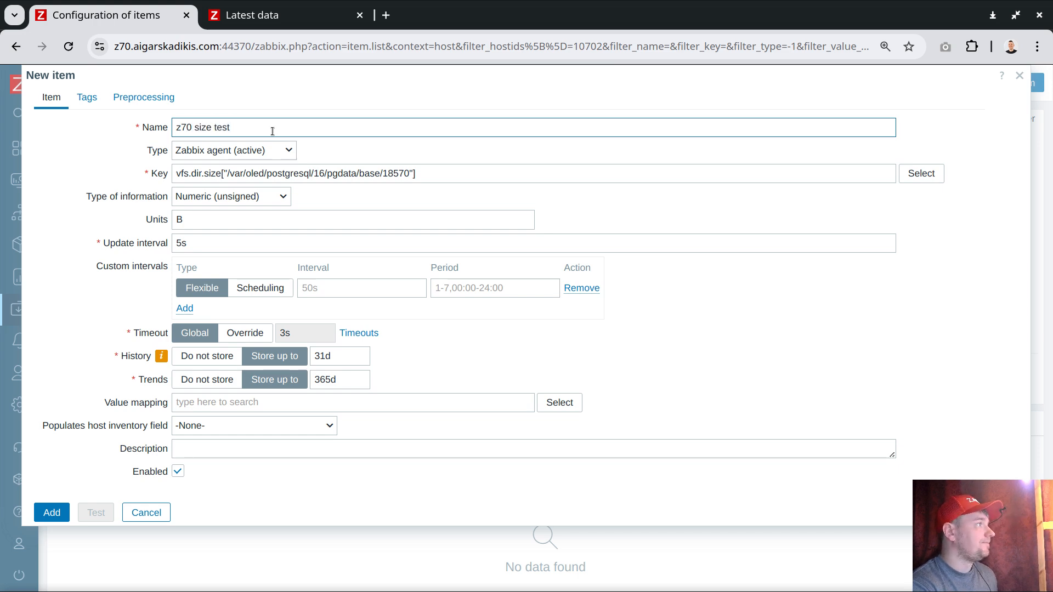
Step: Tag the new item with ep57 and add it to the host
left_click(87, 98)
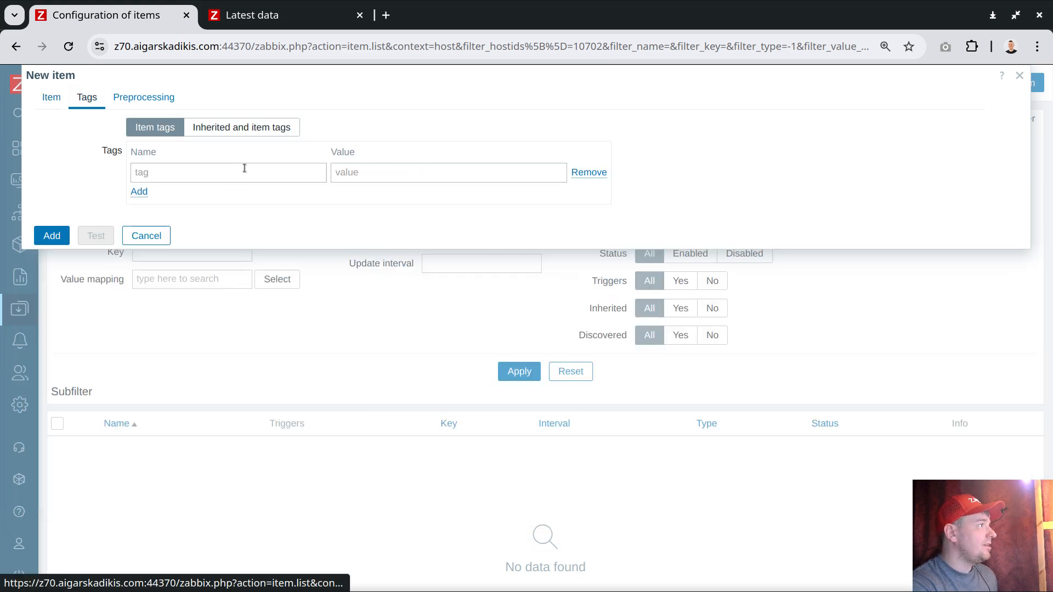
left_click(238, 168)
type("ep")
type("07")
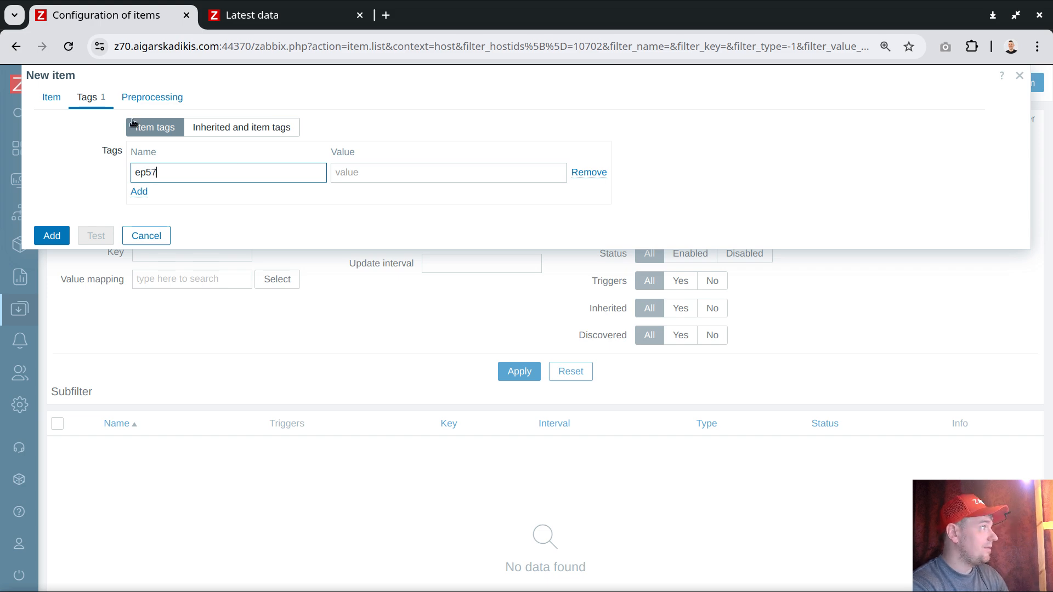
left_click(50, 98)
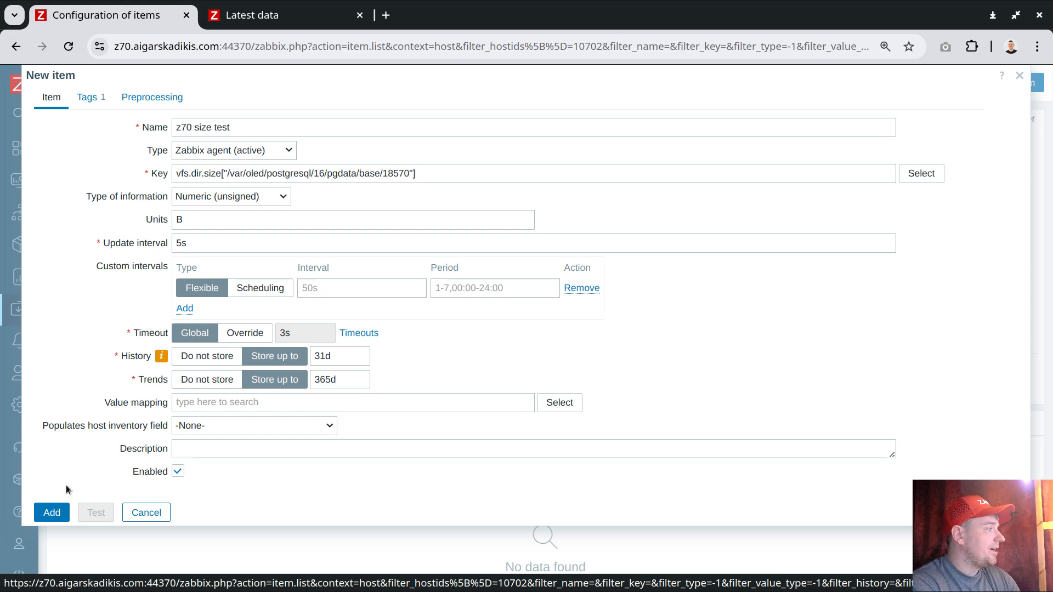
left_click(52, 512)
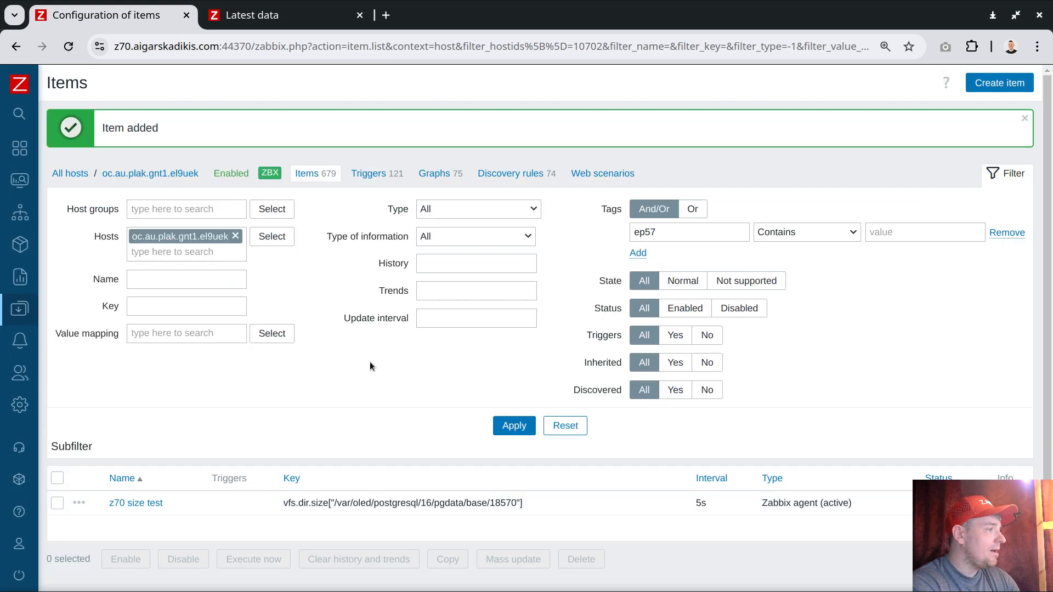
Step: Start a dependent item based on the z70 size test item and name it "delta of z70 test"
scroll(370, 363, "down", 1)
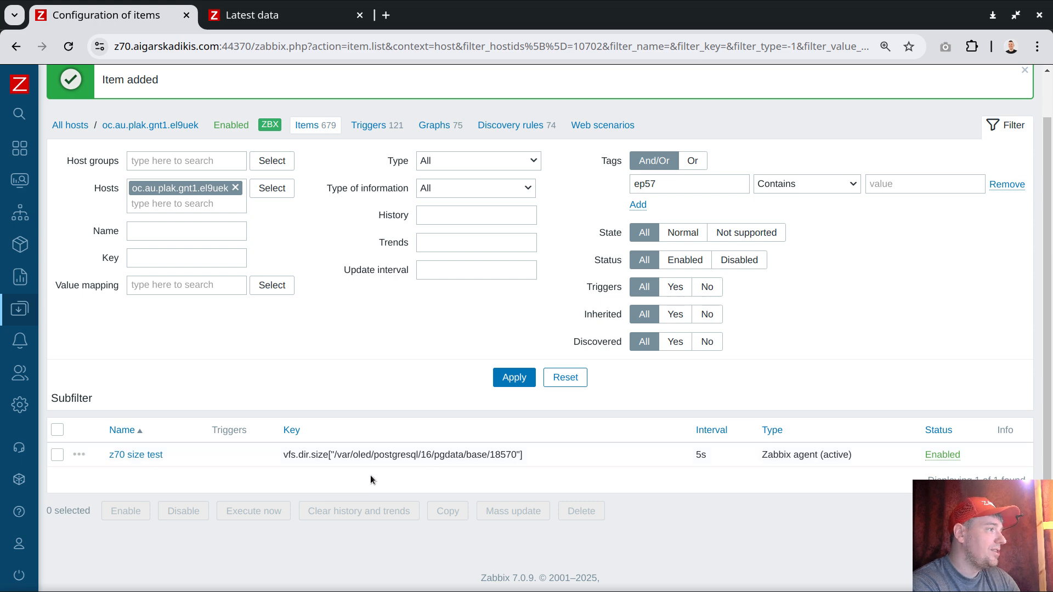
left_click(79, 457)
left_click(156, 377)
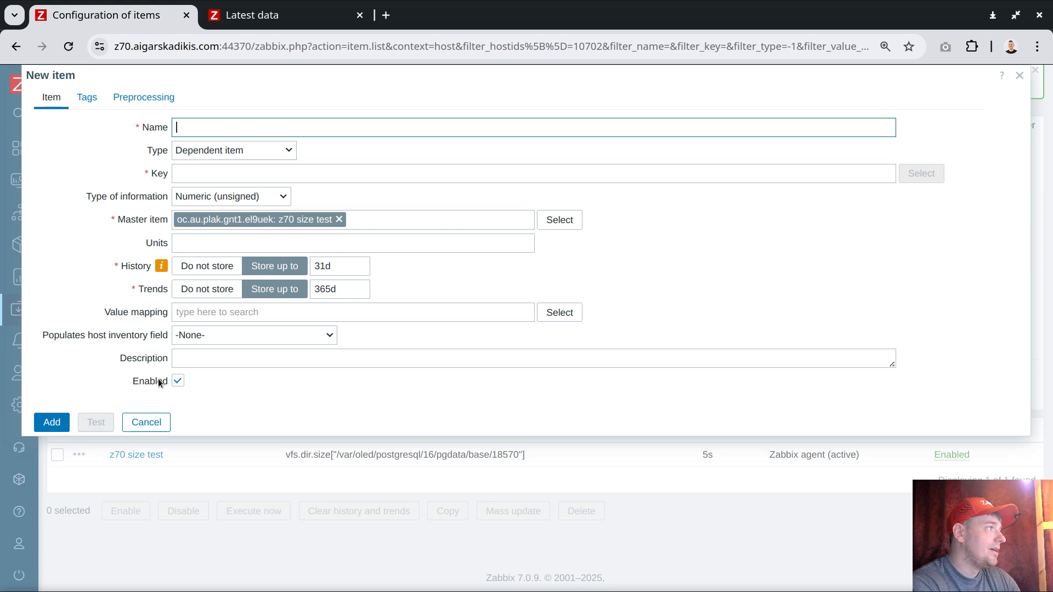
type("delta")
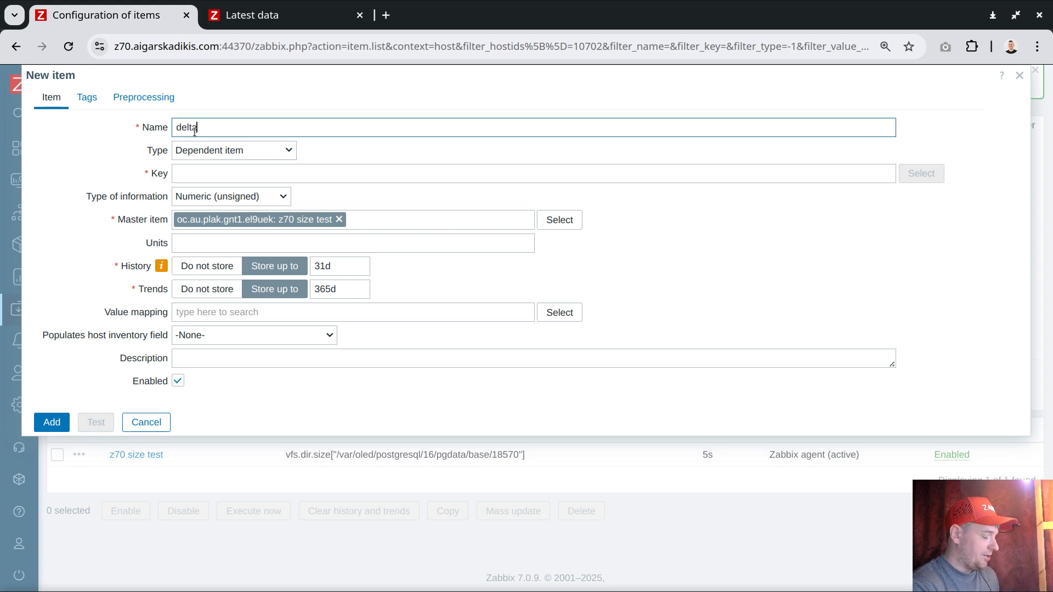
type(" of z70 test")
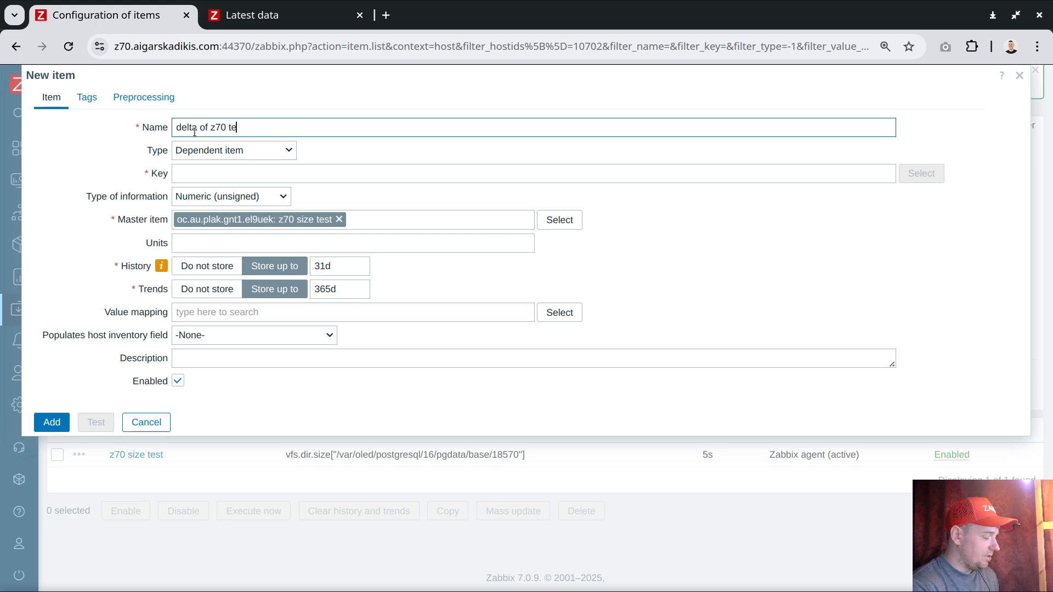
Step: Set the dependent item's units to B and its key to delteZ70Test
left_click(214, 175)
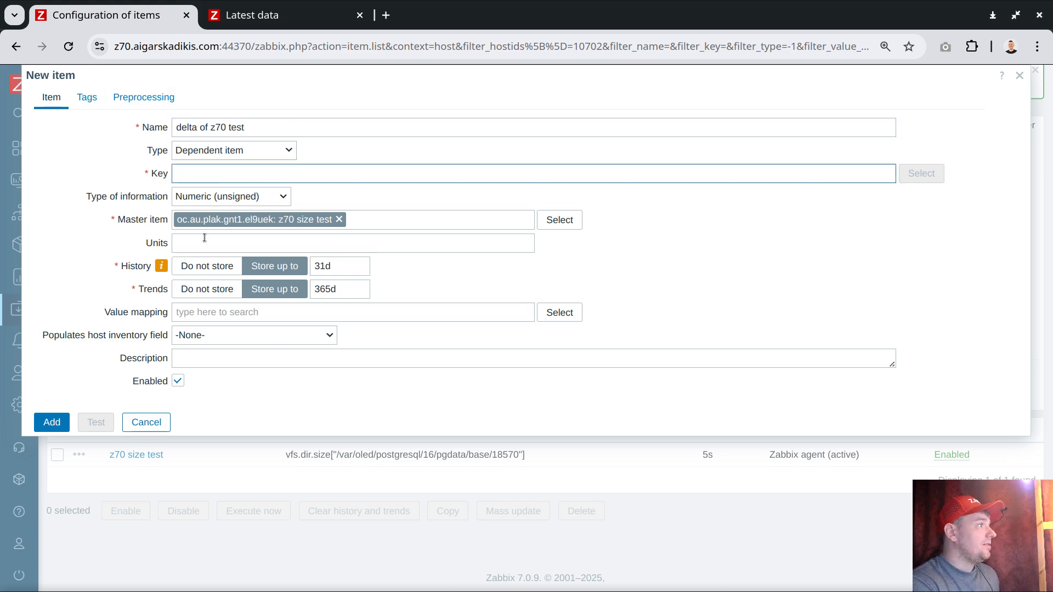
left_click(205, 238)
type("B")
left_click(200, 173)
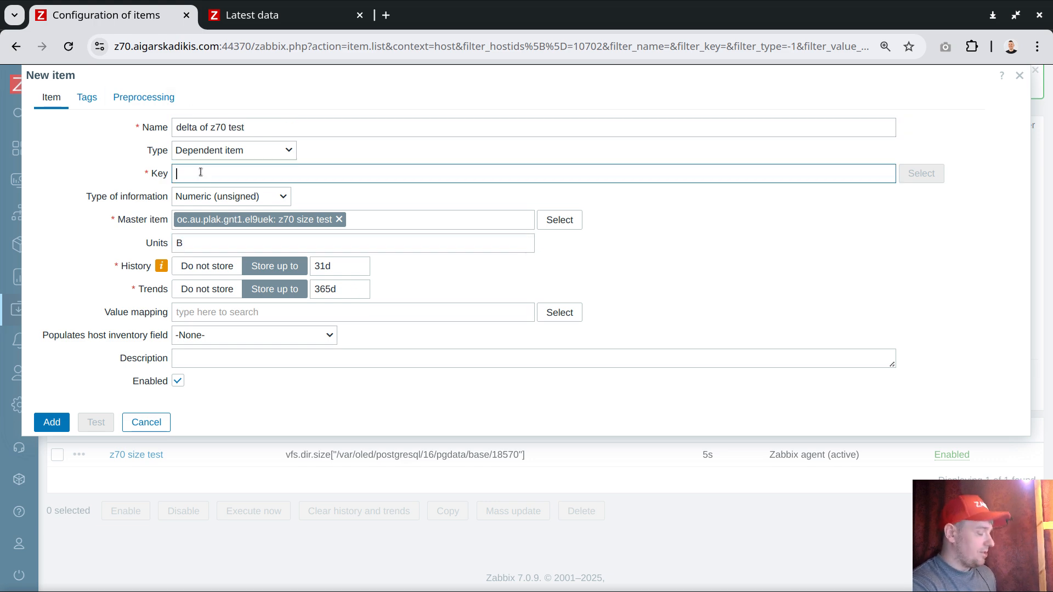
type("deltez70Test")
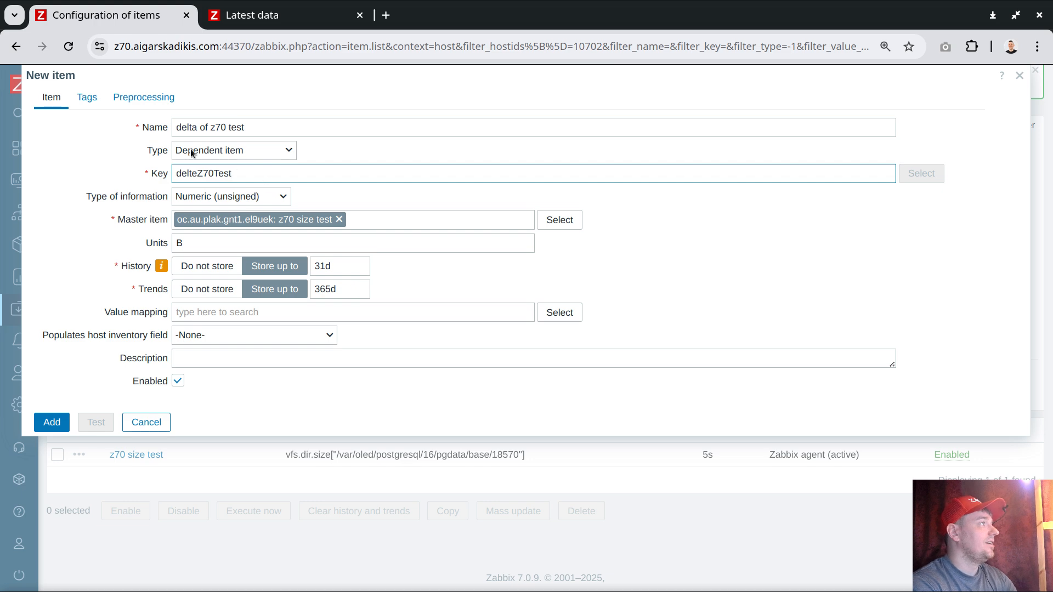
Step: Tag the dependent item with ep57
left_click(87, 97)
left_click(169, 173)
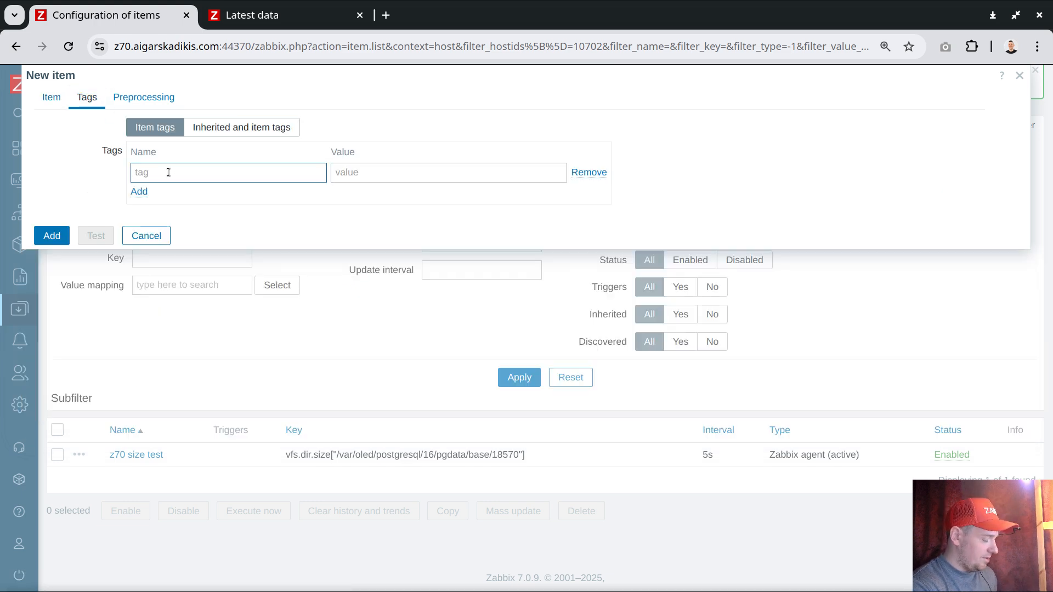
type("ep57")
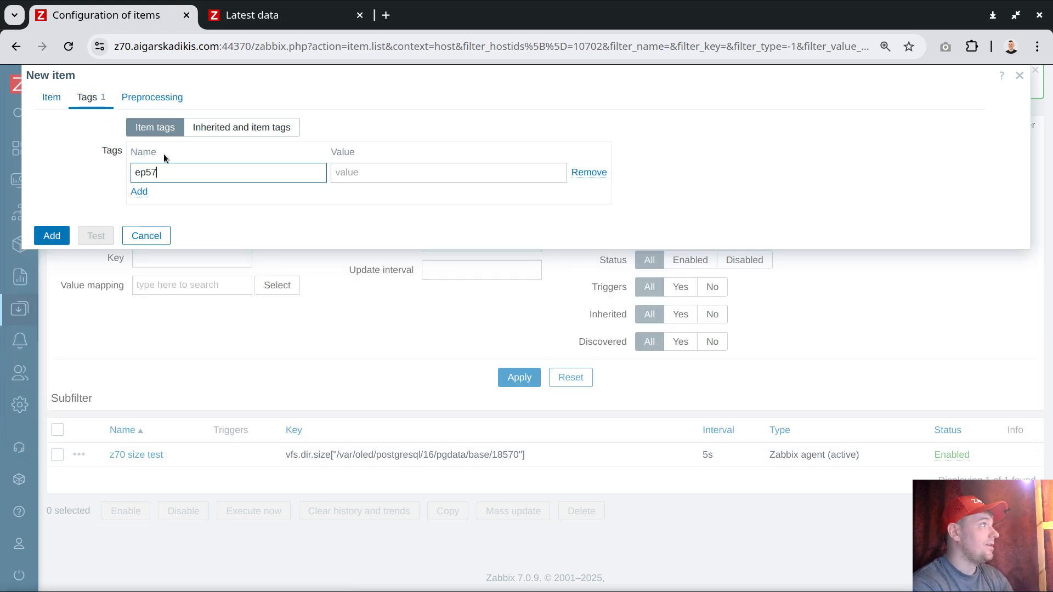
Step: Give the dependent item a Simple change preprocessing step and add the item to the host
left_click(151, 97)
left_click(160, 127)
left_click(245, 149)
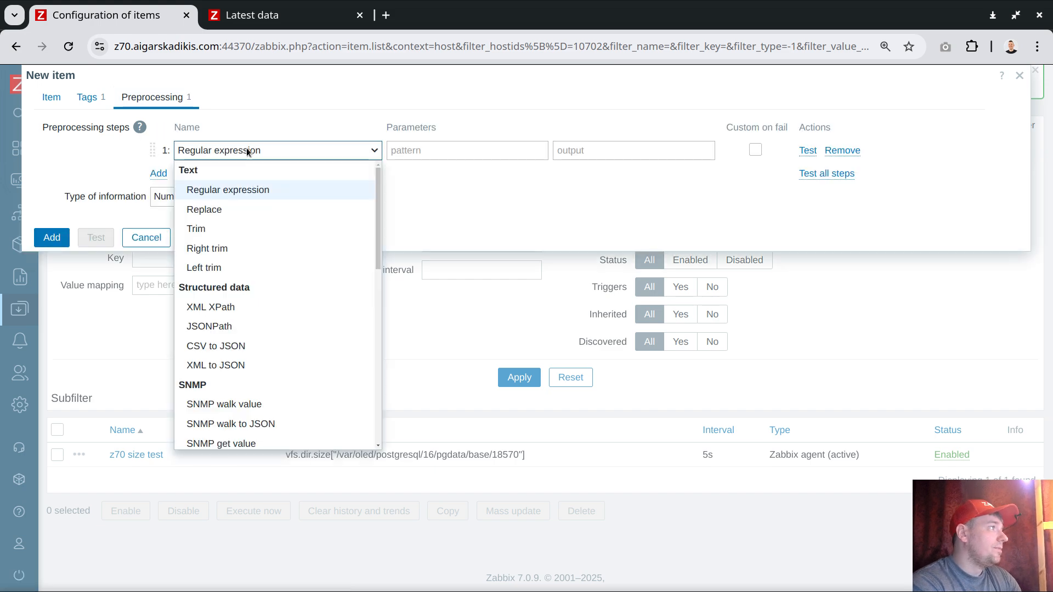
left_click_drag(376, 222, 371, 312)
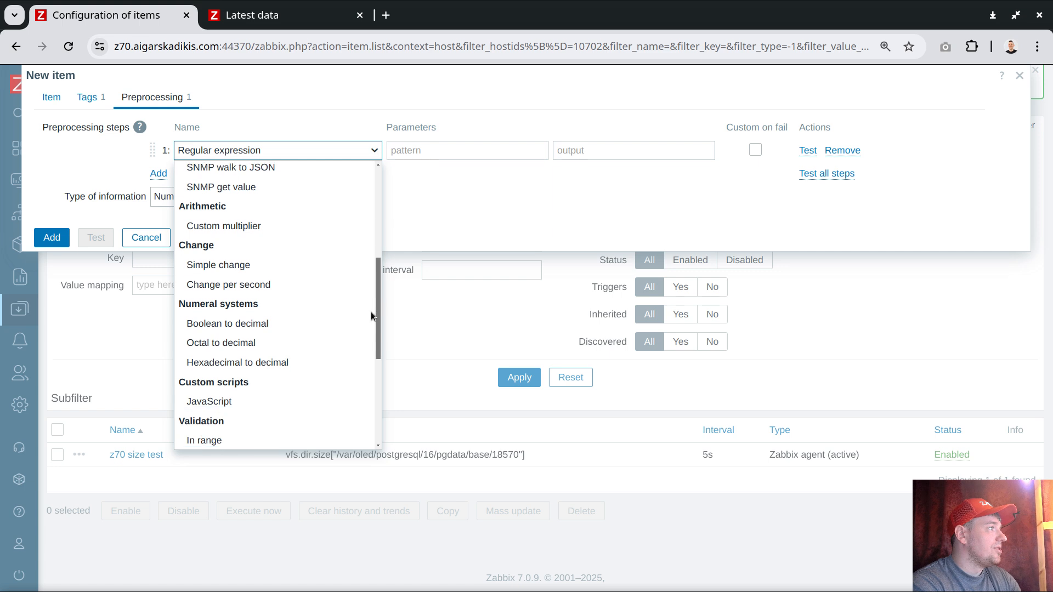
left_click(235, 265)
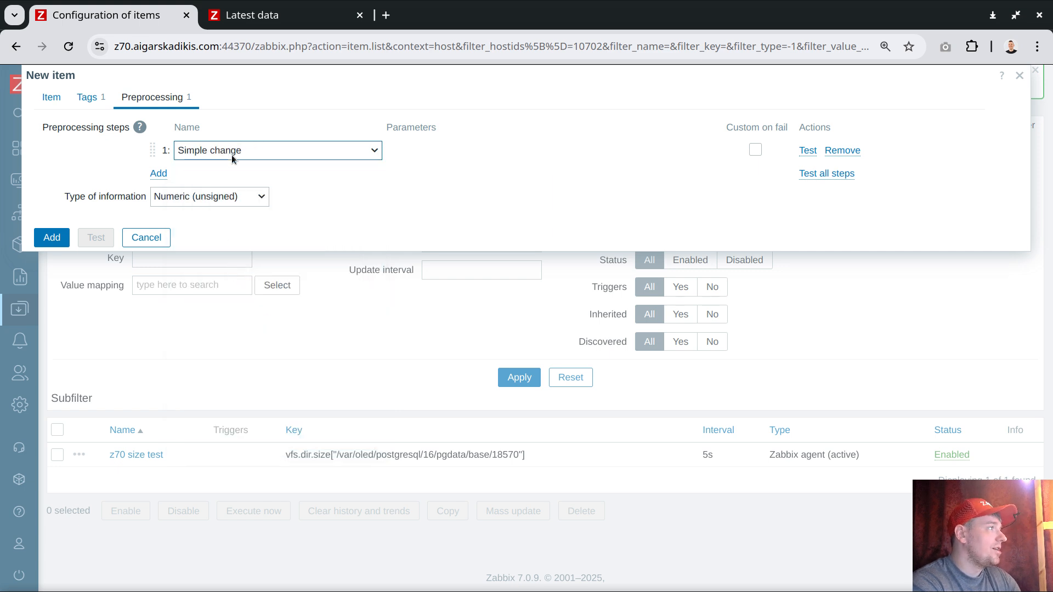
left_click(52, 98)
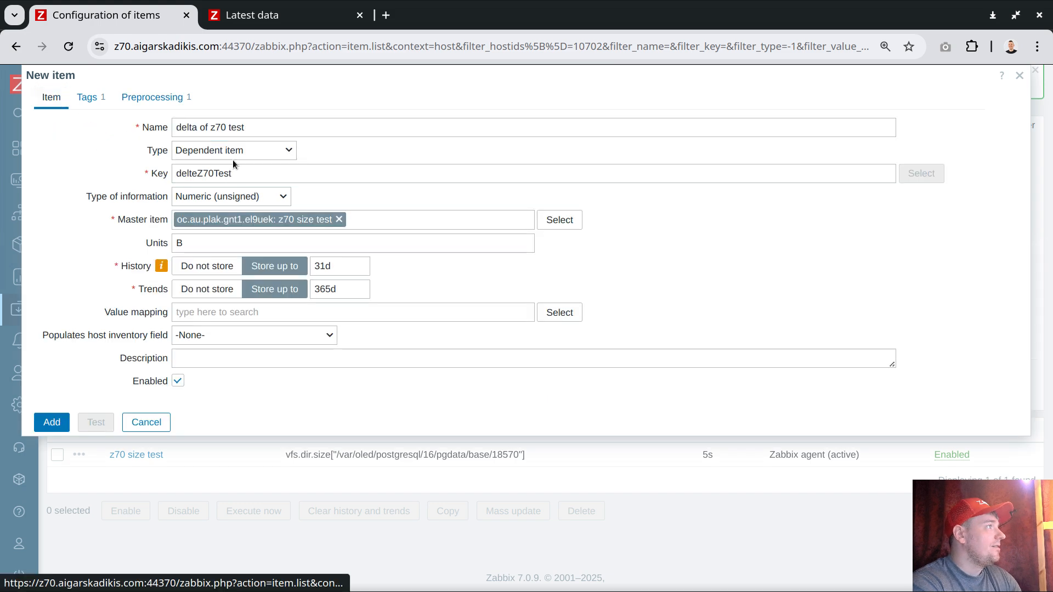
left_click(52, 422)
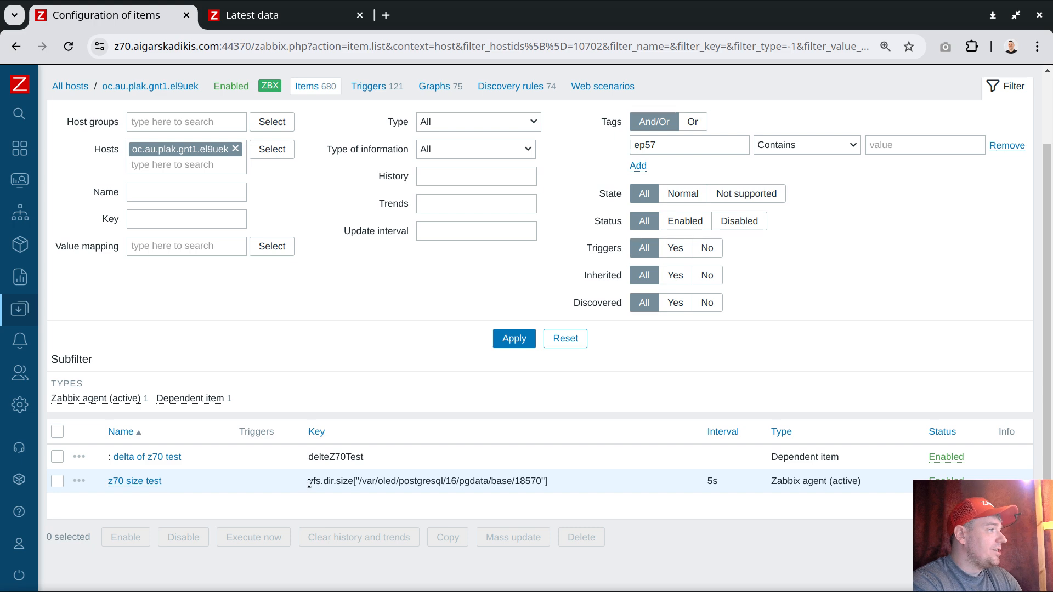
Step: Check the z70 size test item's key and interval, and examine the latest data of the ep57 items with the filter form collapsed
left_click_drag(309, 481, 525, 487)
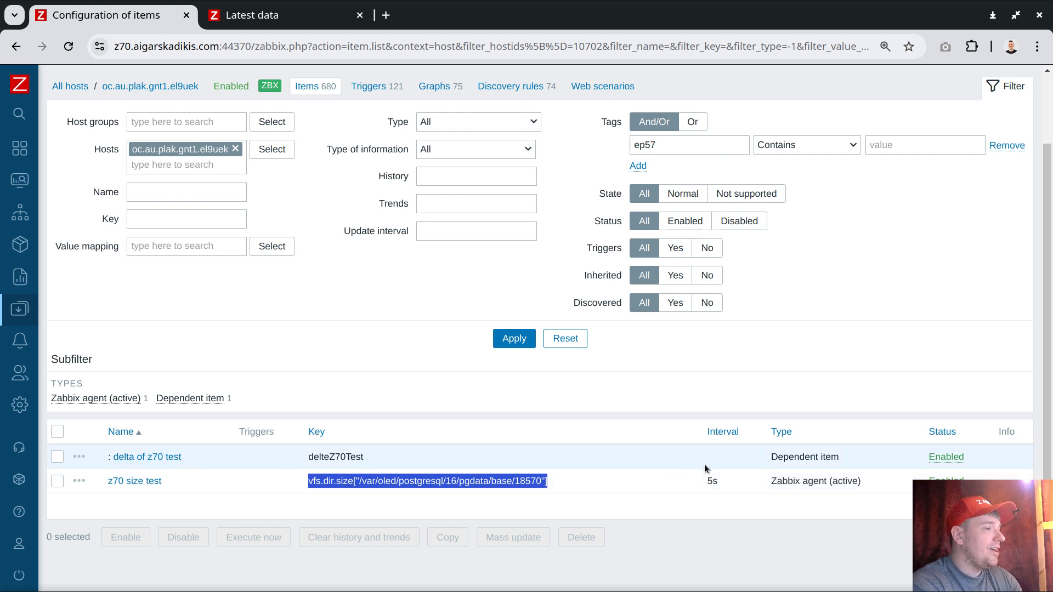
left_click(711, 481)
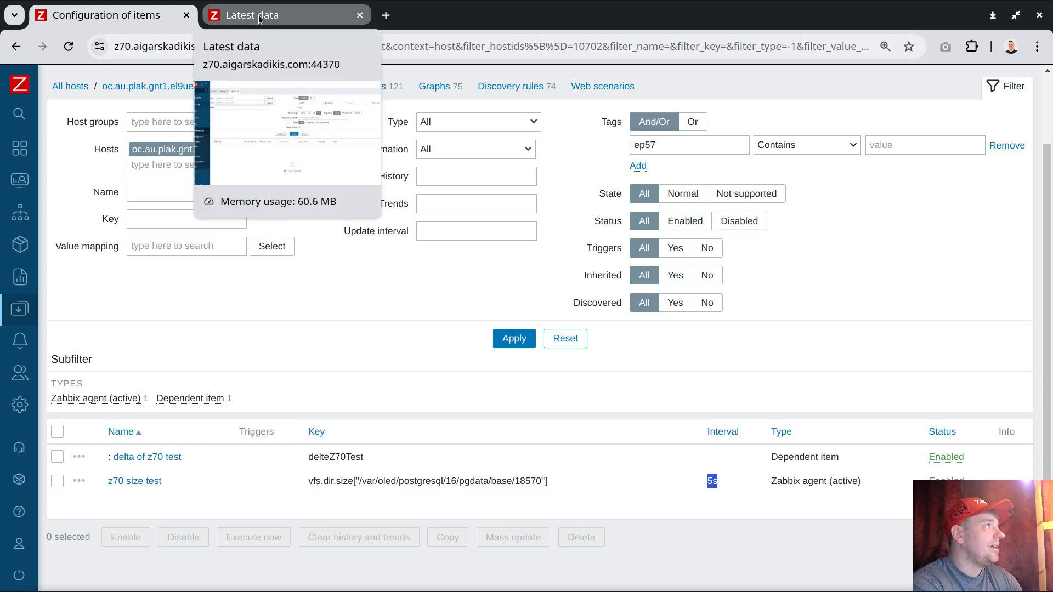
left_click(291, 15)
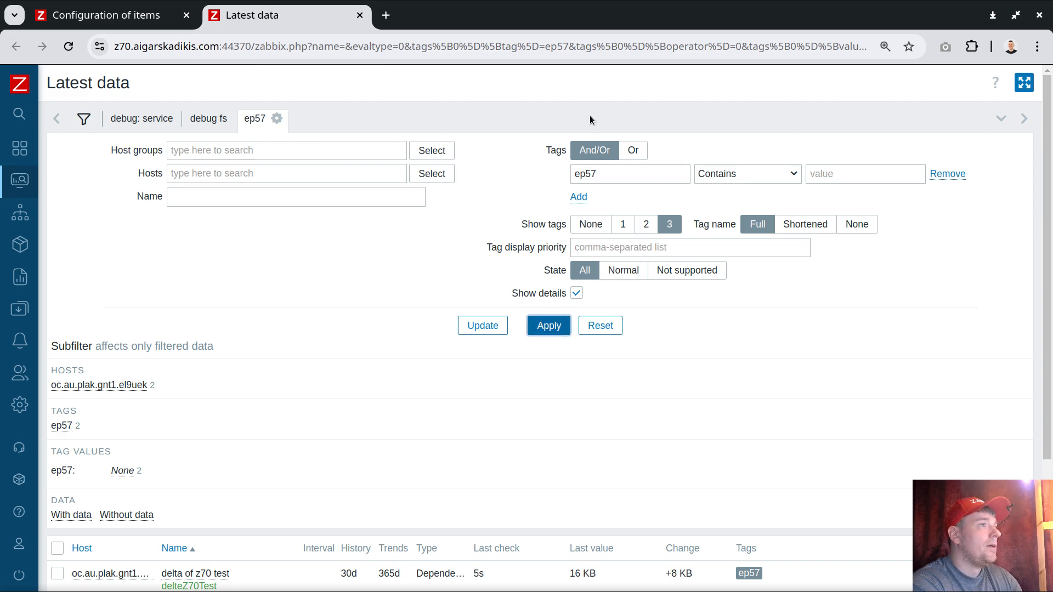
left_click(254, 120)
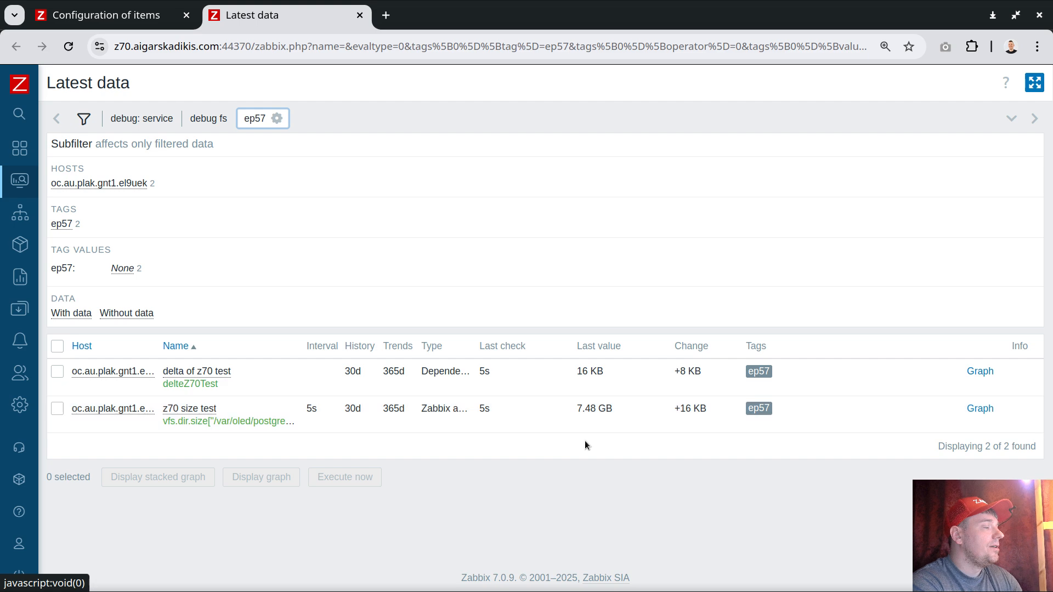
mouse_move(587, 411)
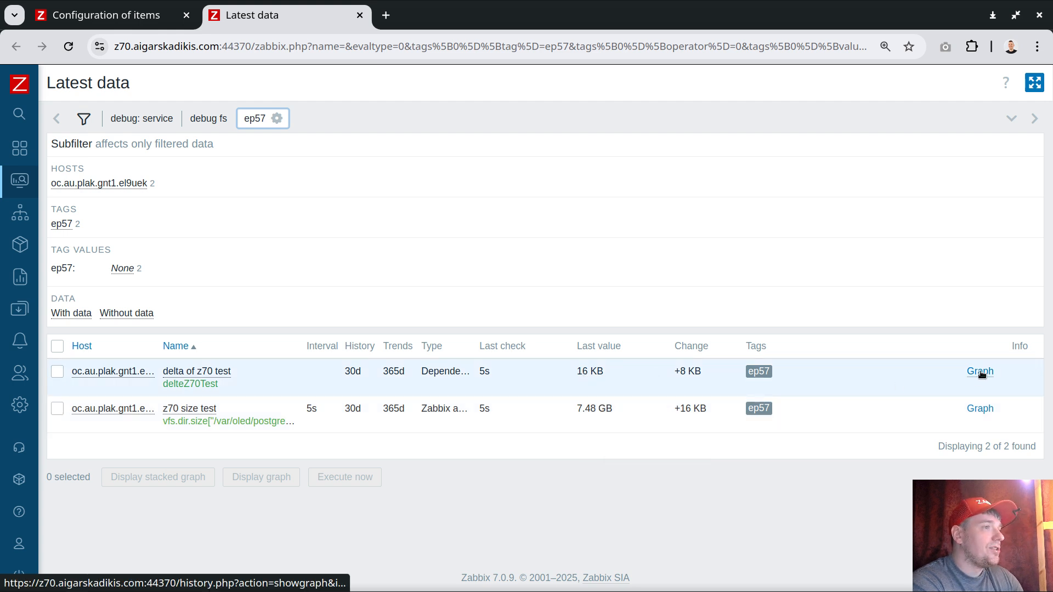
Step: Examine the graph of delta of z70 test over the last 5 minutes, hiding the time selector and reloading the page
left_click(981, 374)
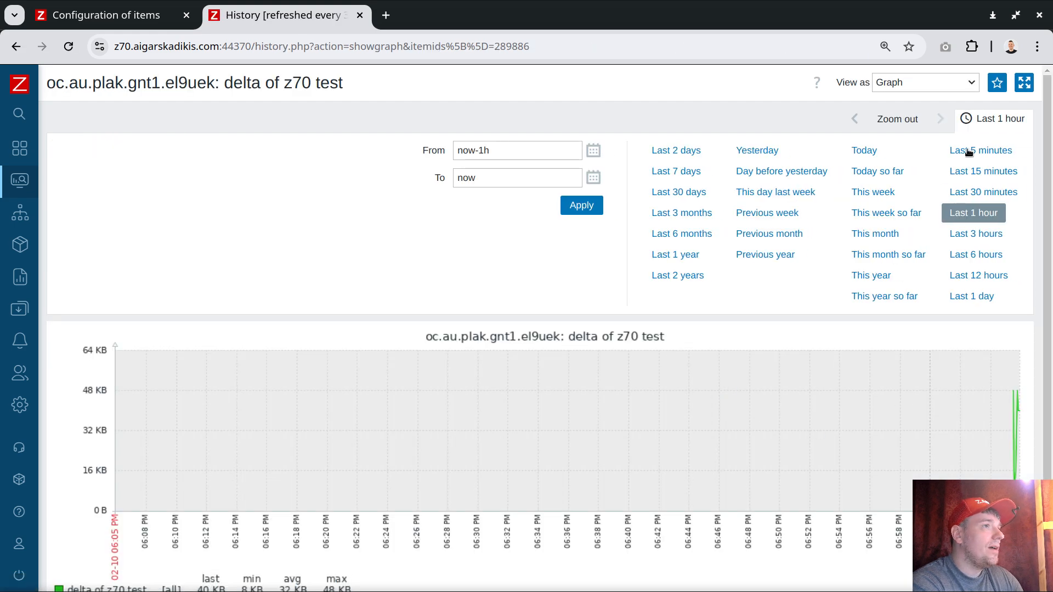
left_click(969, 150)
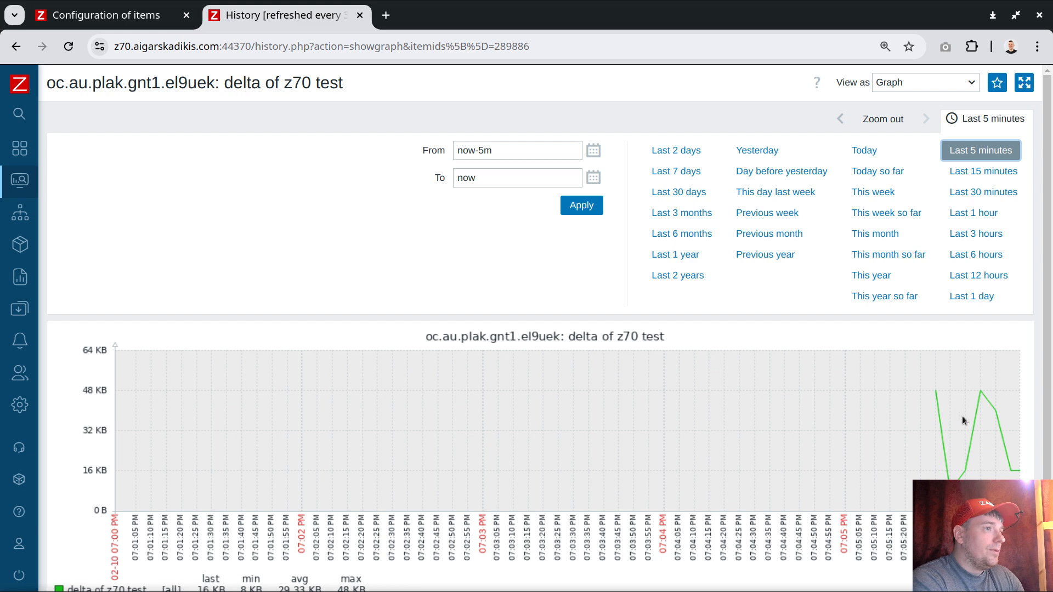
left_click(988, 154)
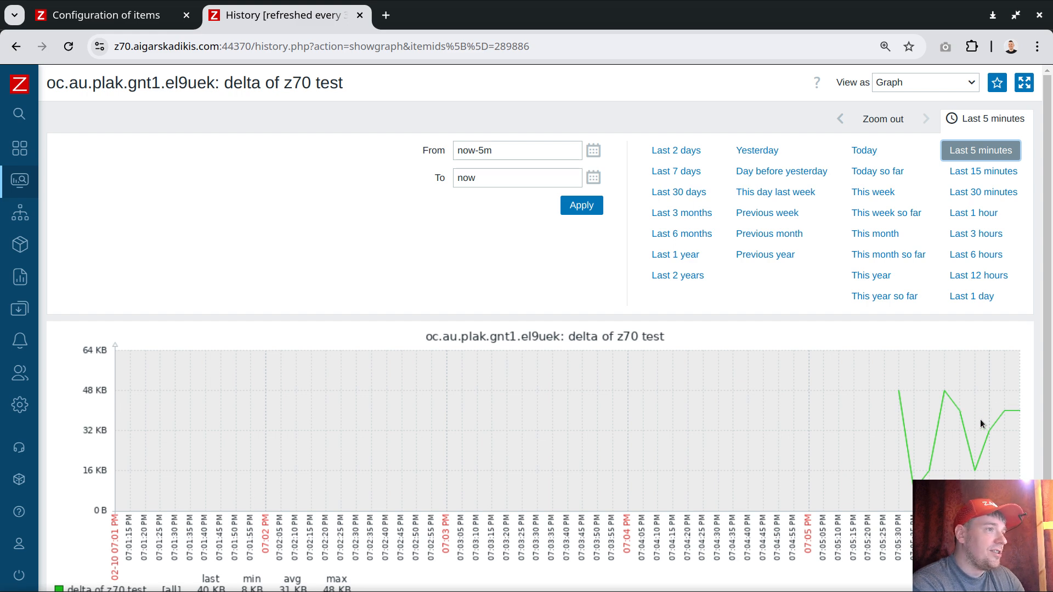
left_click(988, 123)
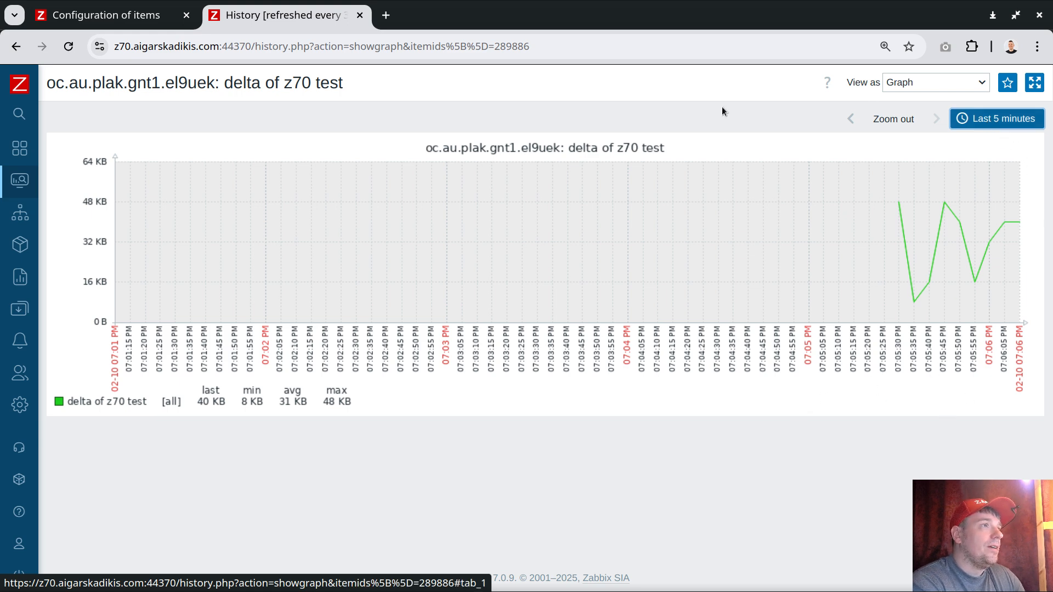
left_click(69, 46)
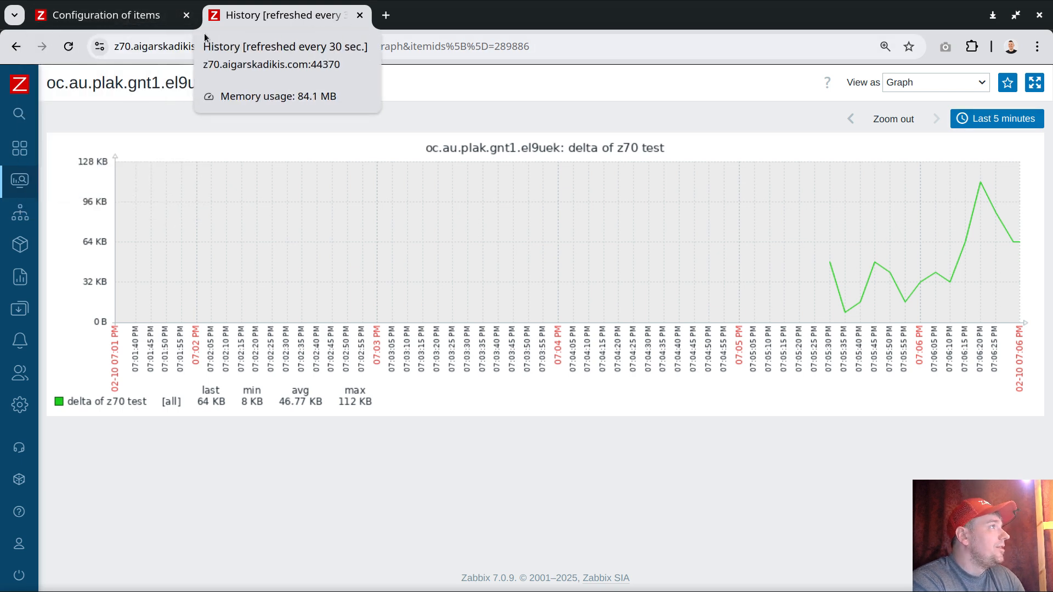
Step: Open the host configuration list in a separate browser tab from the item configuration page
left_click(130, 17)
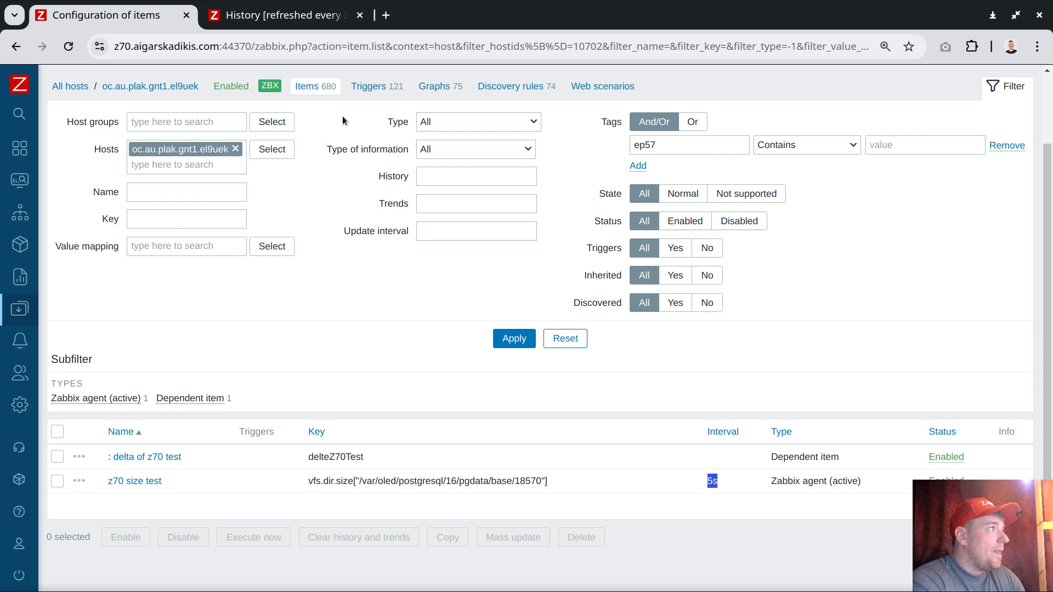
mouse_move(19, 406)
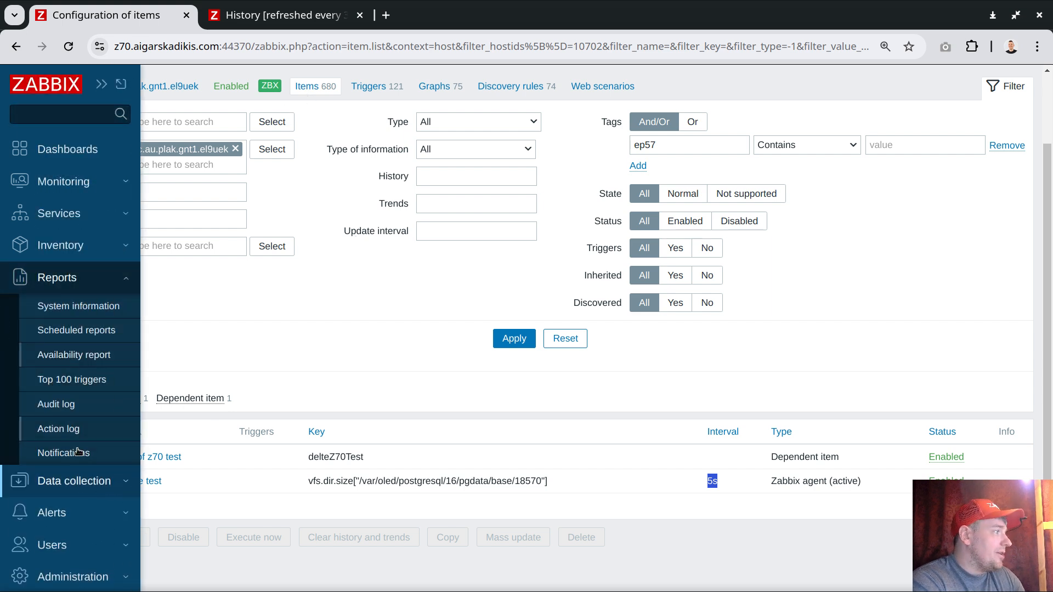
left_click(74, 473)
middle_click(66, 415)
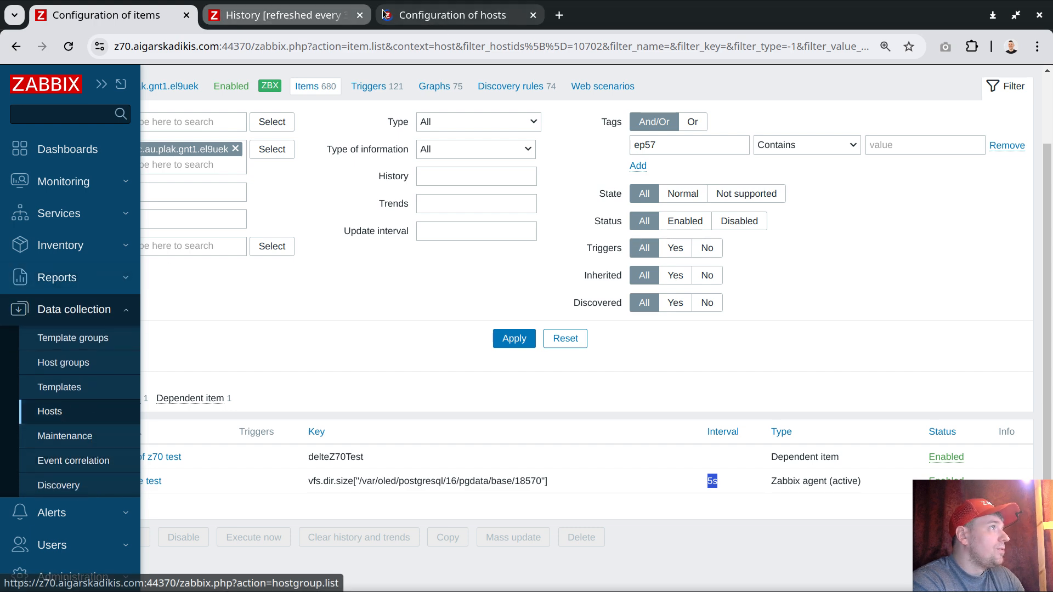
left_click(445, 16)
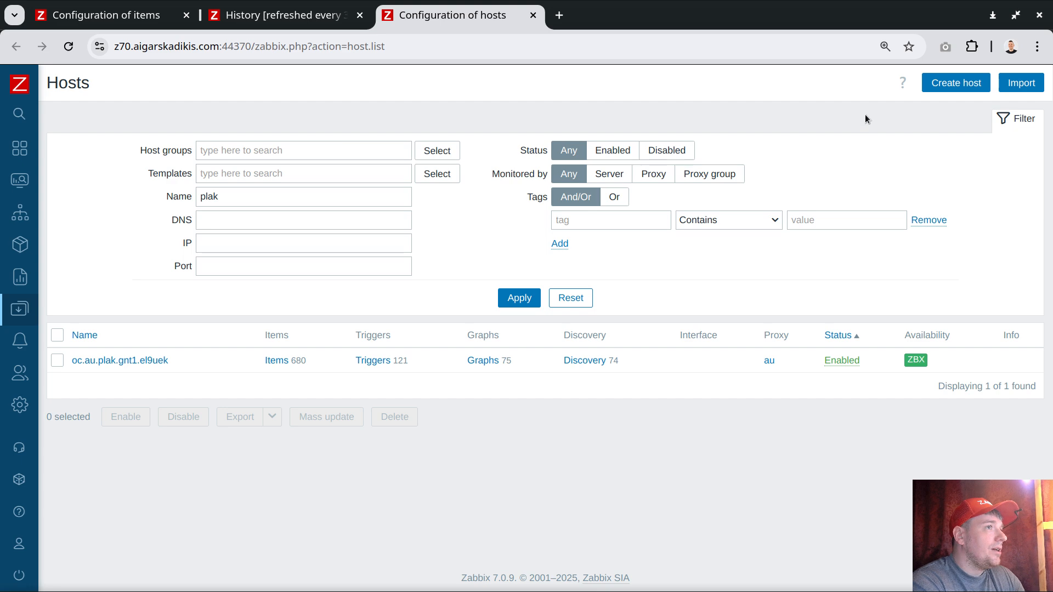
Step: Start a new host named ep57 and assign it to the Discovered hosts group
left_click(957, 86)
type("ep57")
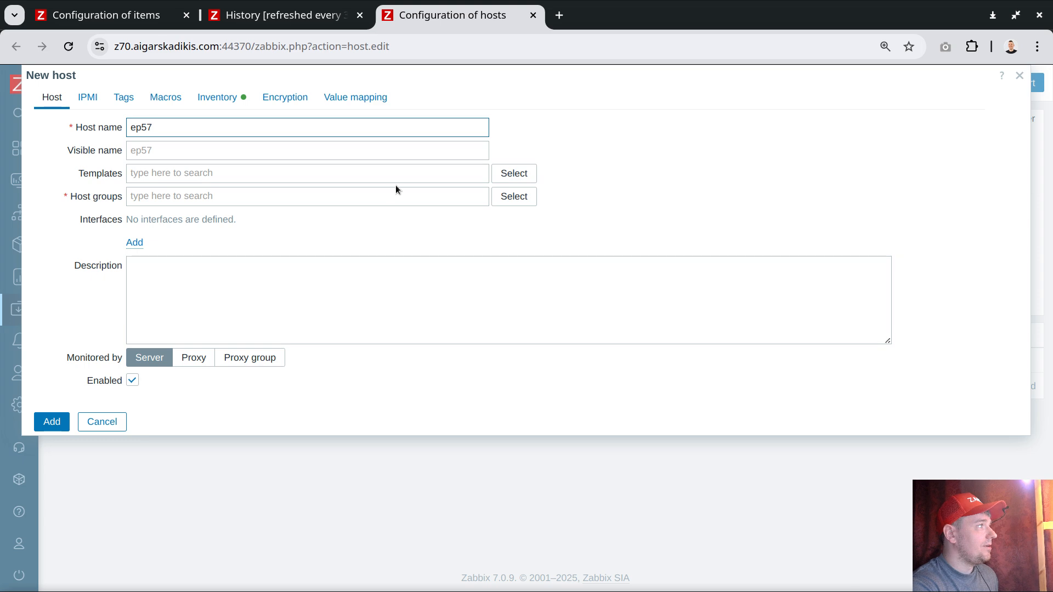
left_click(368, 197)
type("disco")
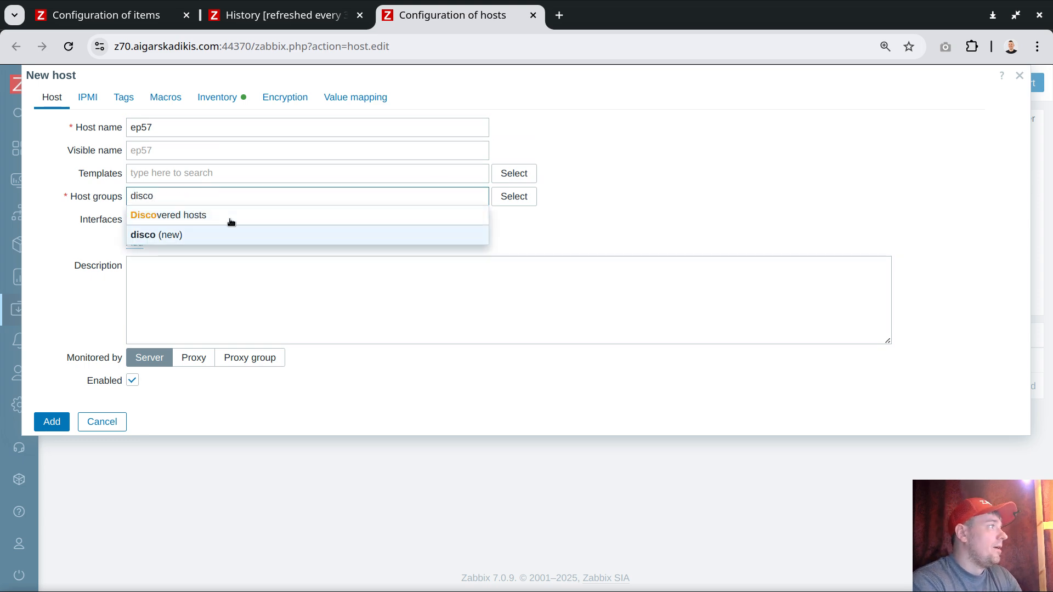
left_click(229, 215)
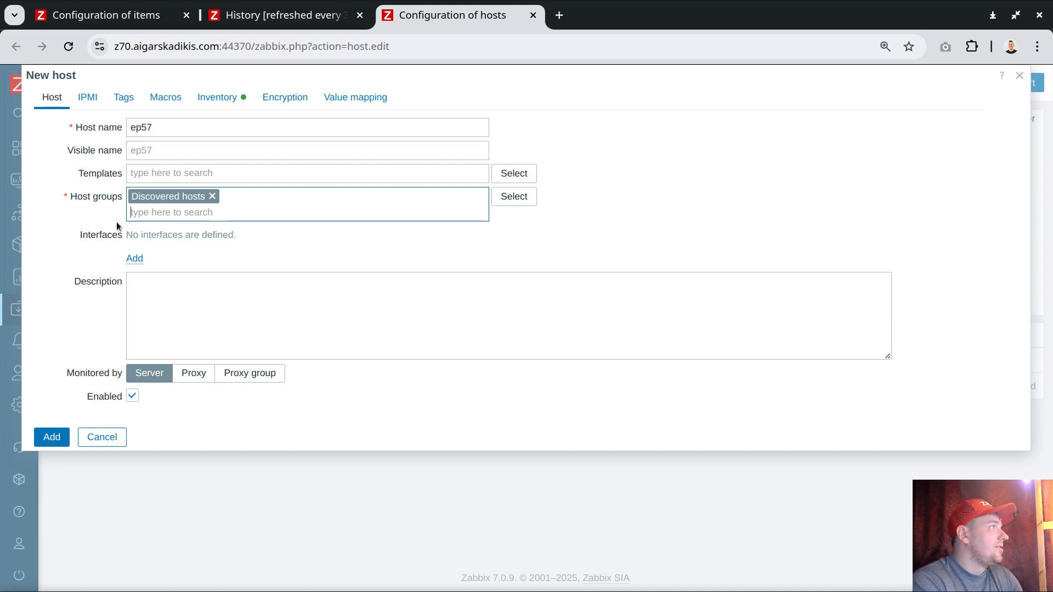
Step: Save the new host and filter the host list by the name ep57
left_click(53, 436)
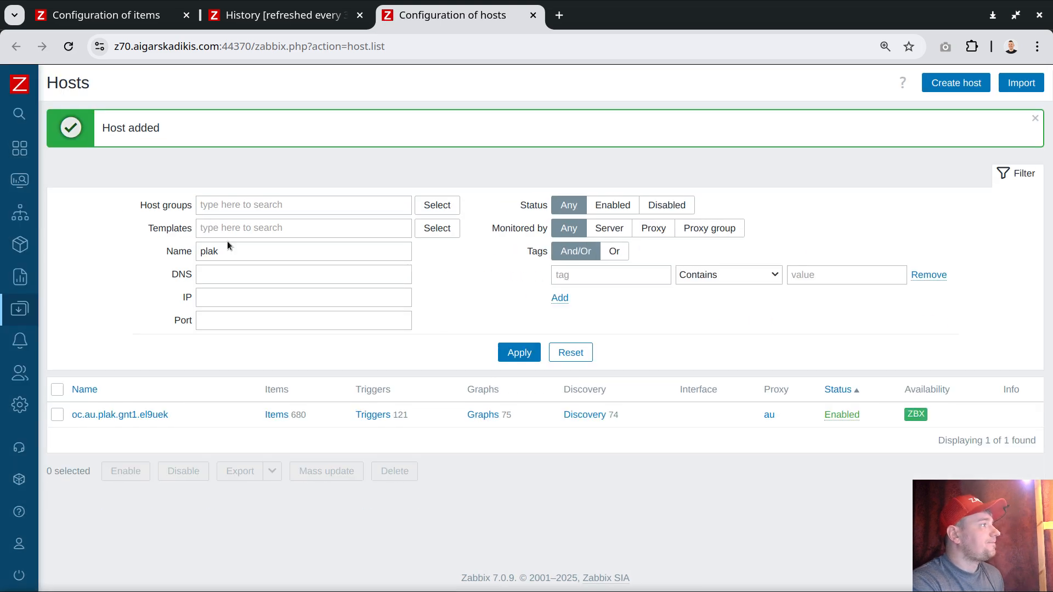
double_click(223, 256)
type("ep57")
key("Return")
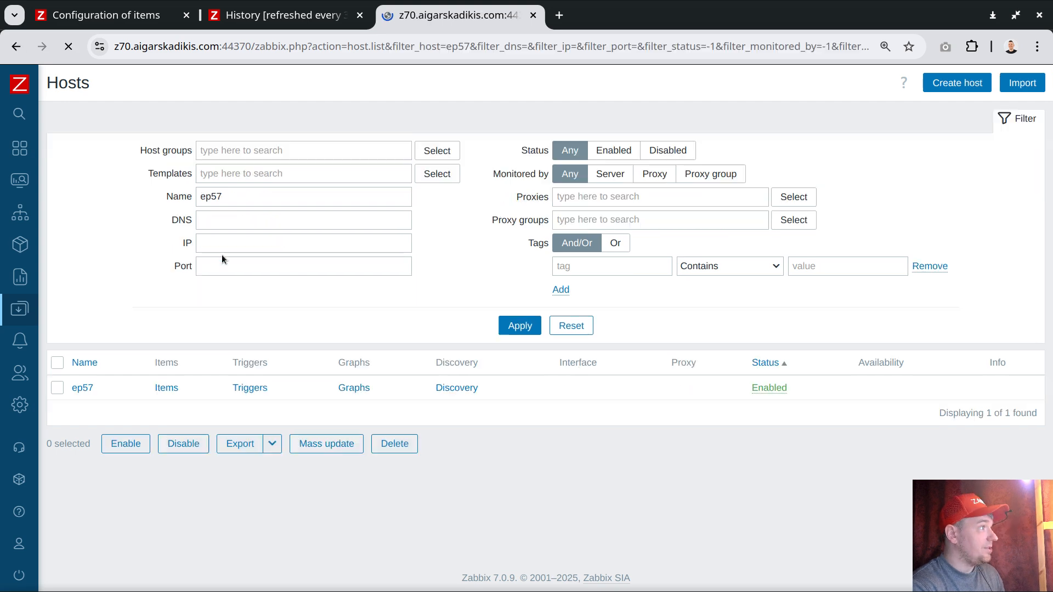
Step: Start a new item on host ep57 with Text as type of information and HTTP agent as type
left_click(167, 361)
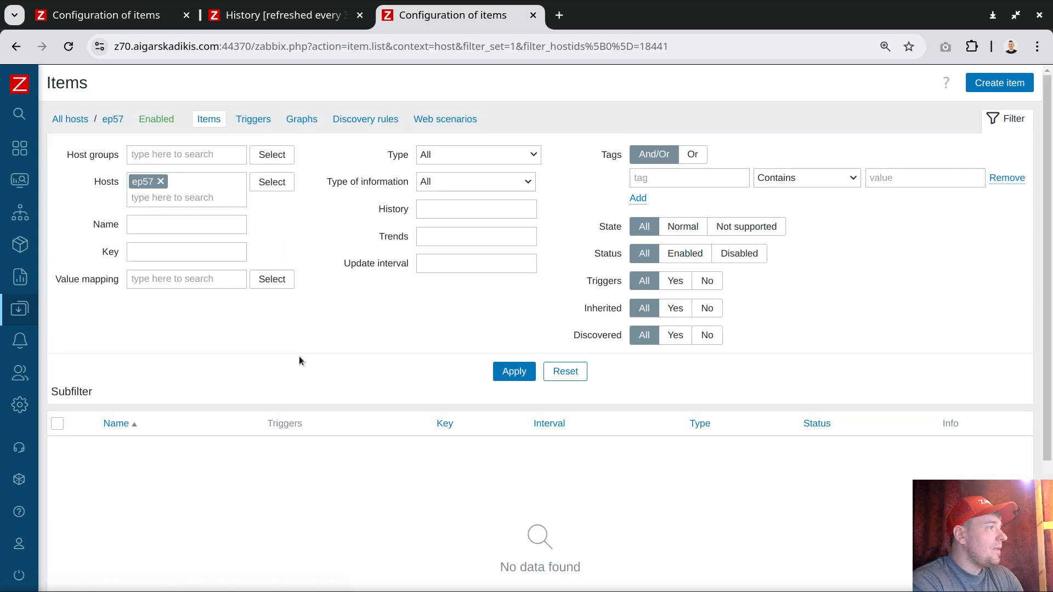
left_click(983, 87)
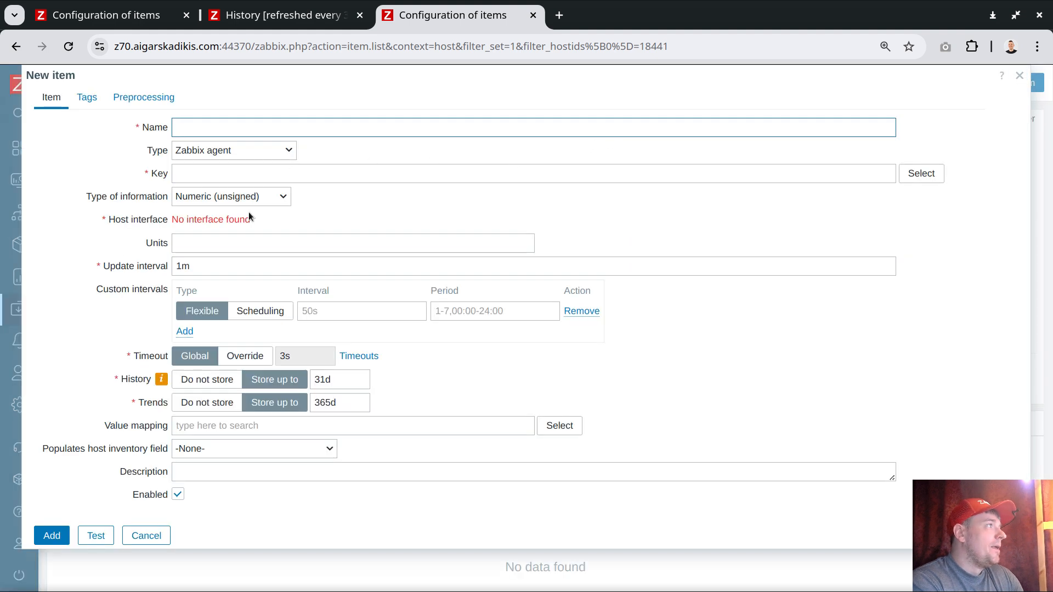
left_click(265, 201)
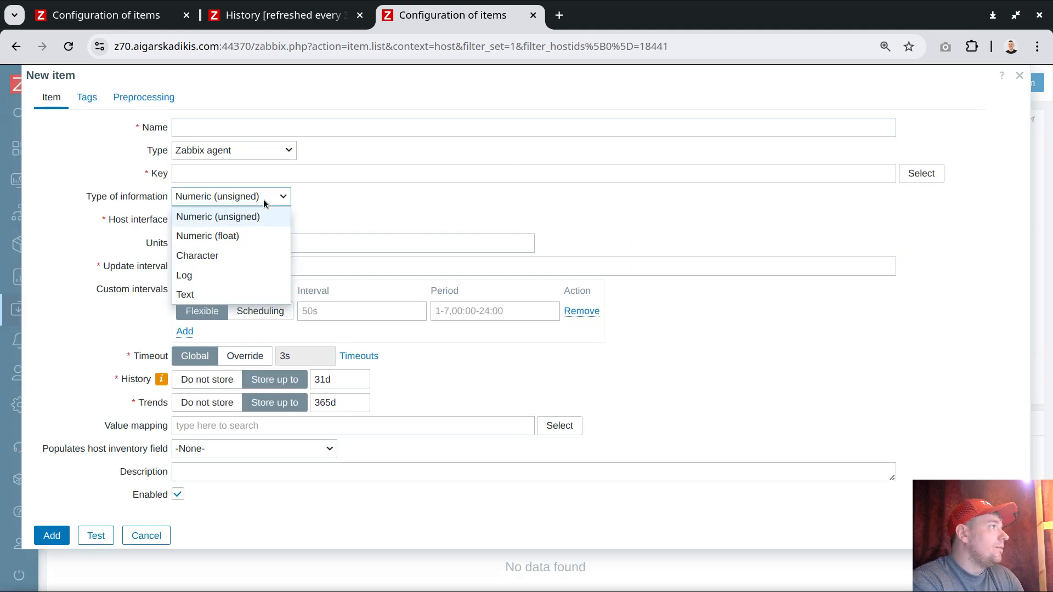
left_click(202, 291)
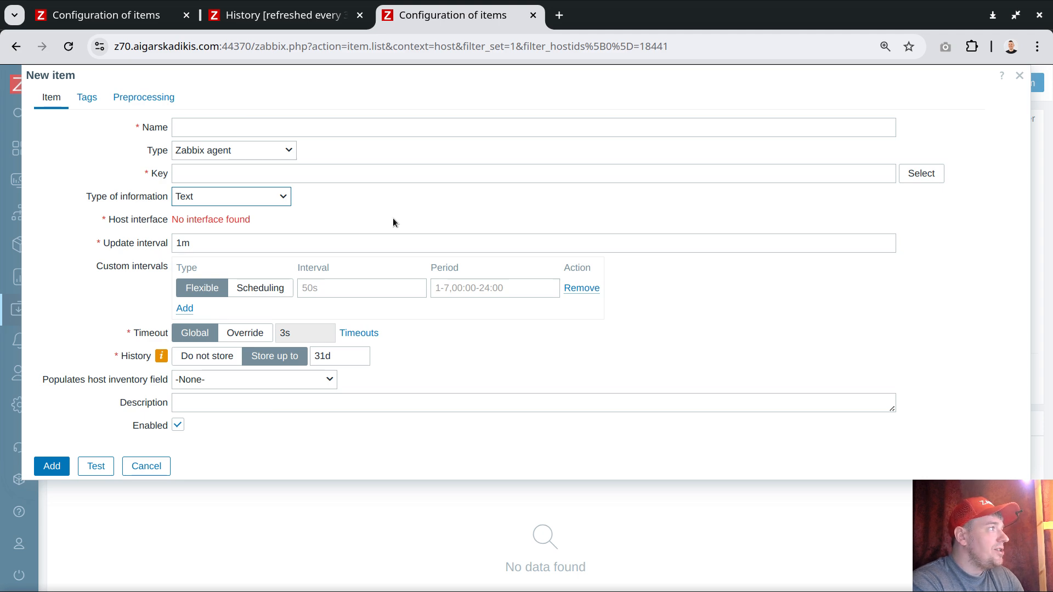
left_click(237, 155)
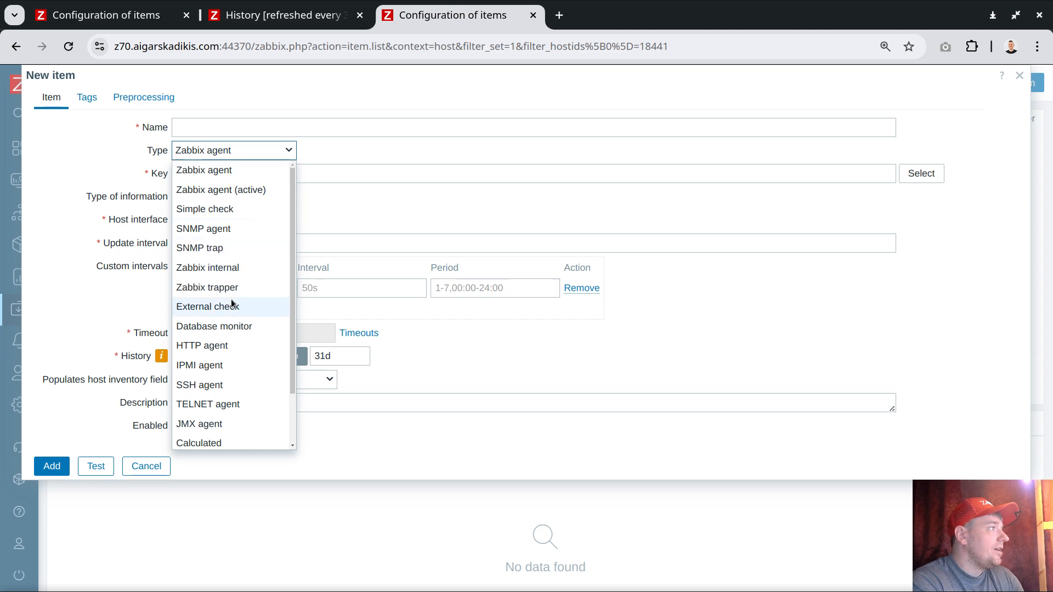
left_click(231, 346)
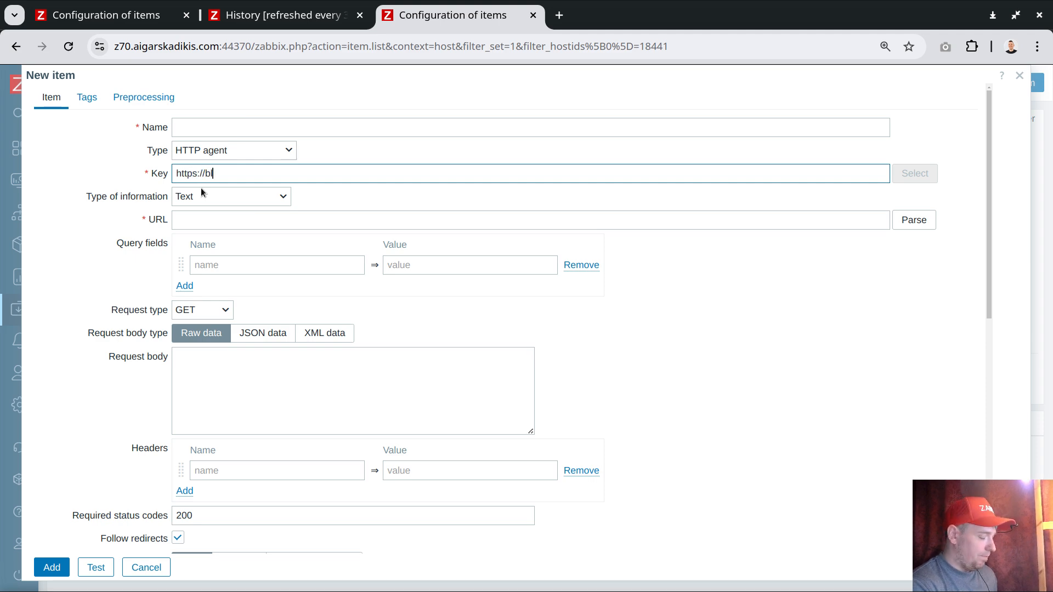
type("abbix.com/")
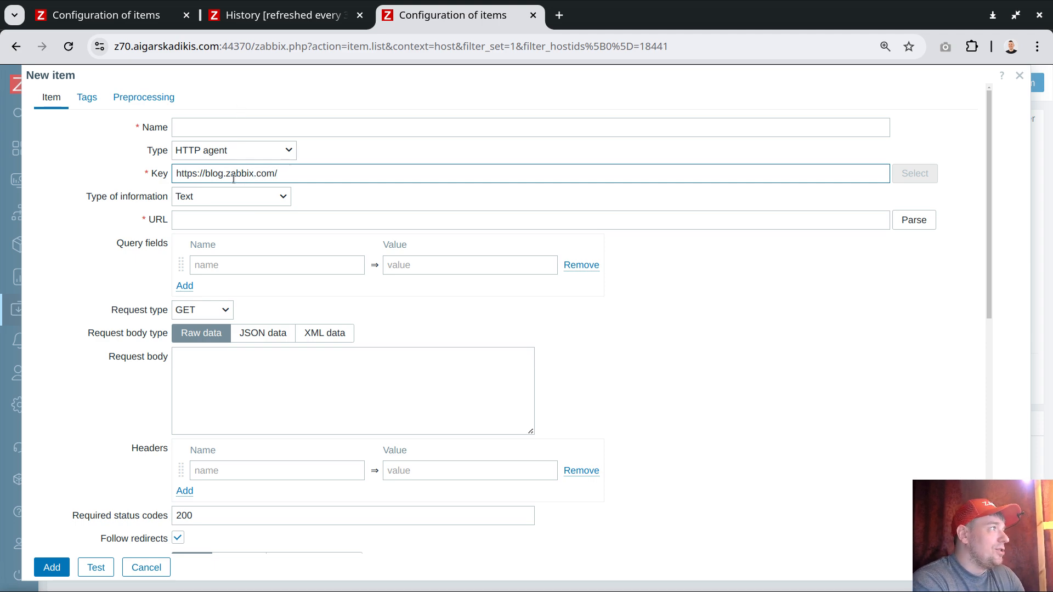
left_click_drag(285, 174, 144, 177)
key("ctrl+x")
left_click(186, 220)
key("ctrl+v")
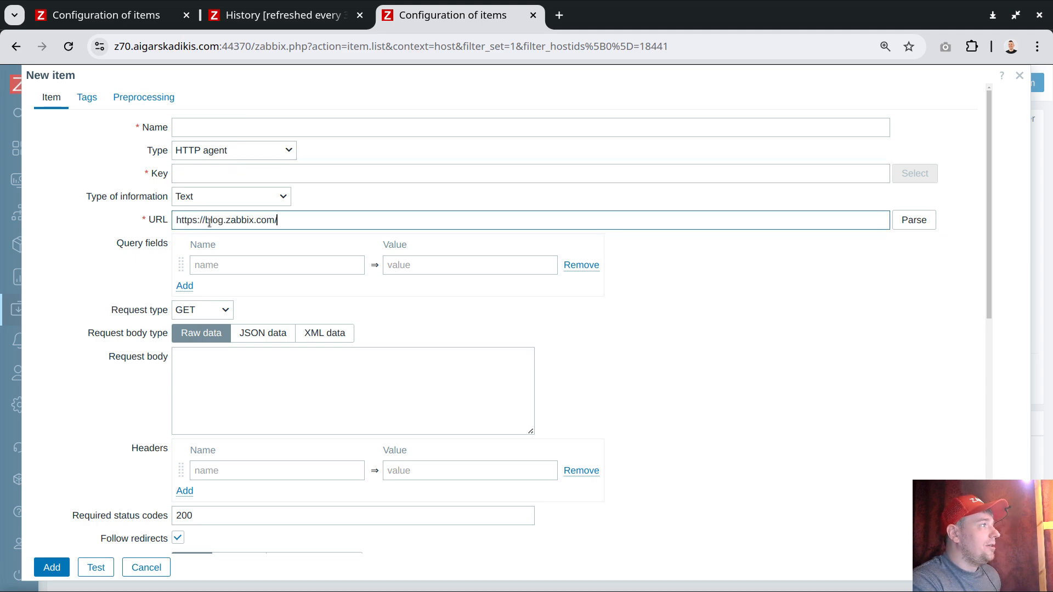
Step: Set both the key and the name of the HTTP agent item to blog.zabbix.com, copied from the URL
left_click_drag(206, 220, 275, 220)
key("ctrl+c")
left_click(230, 172)
key("ctrl+v")
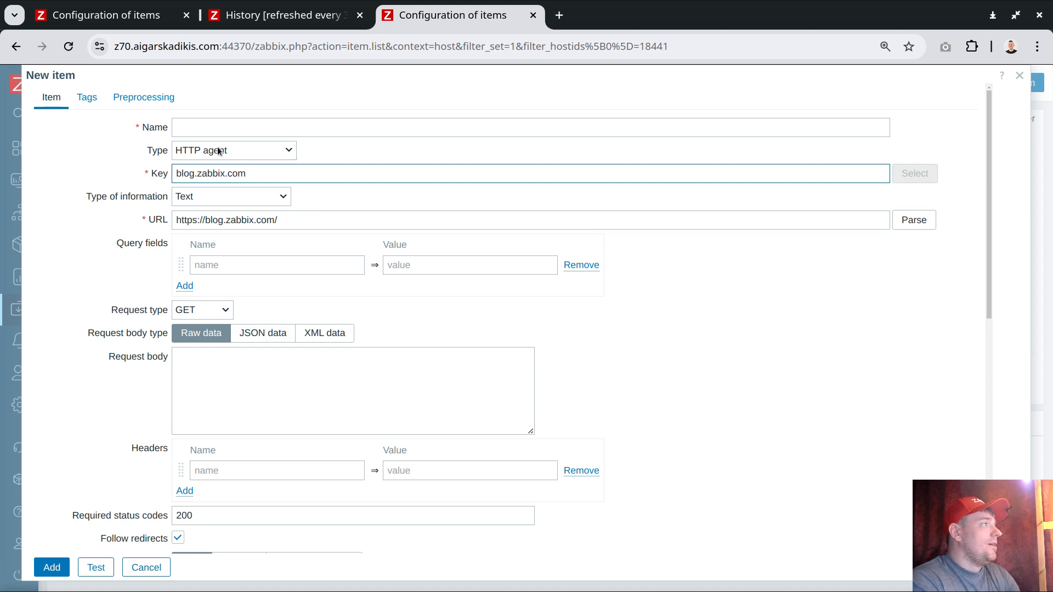
left_click(201, 125)
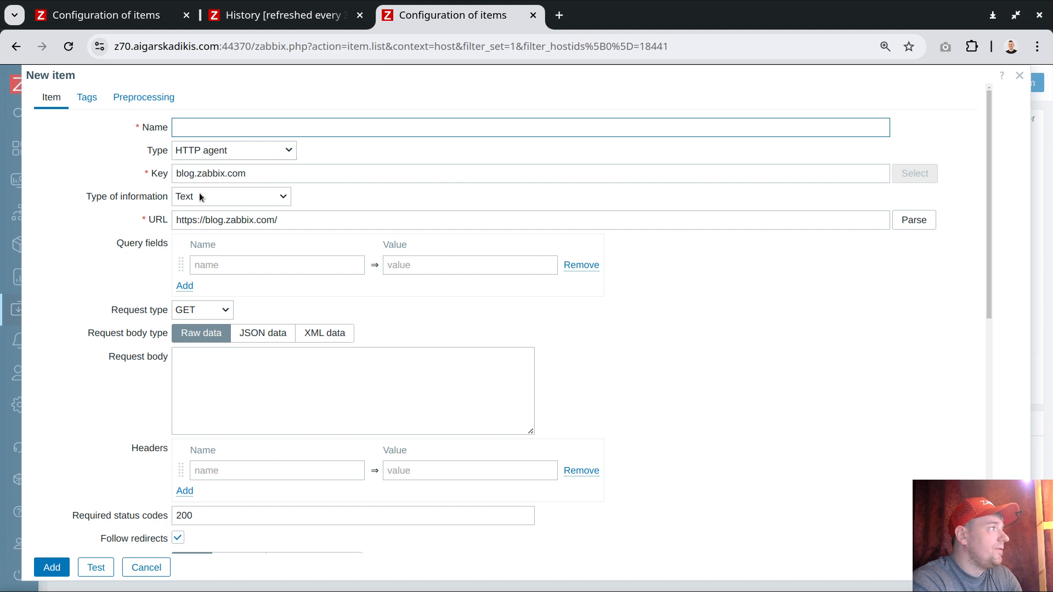
double_click(220, 220)
key("ctrl+c")
left_click(223, 127)
key("ctrl+v")
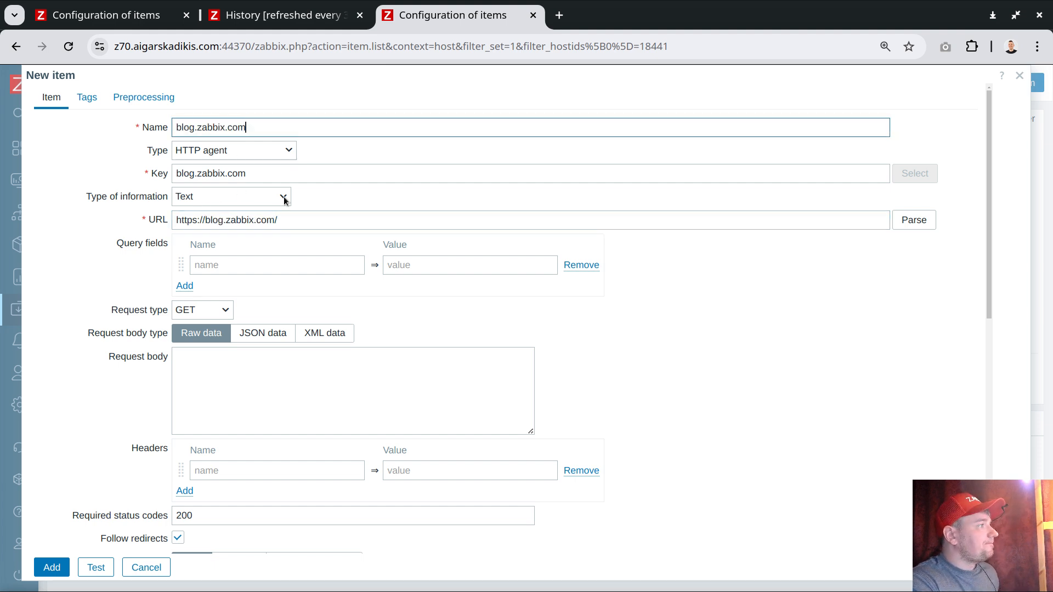
Step: Clear the required status codes of the HTTP agent item
scroll(194, 494, "down", 3)
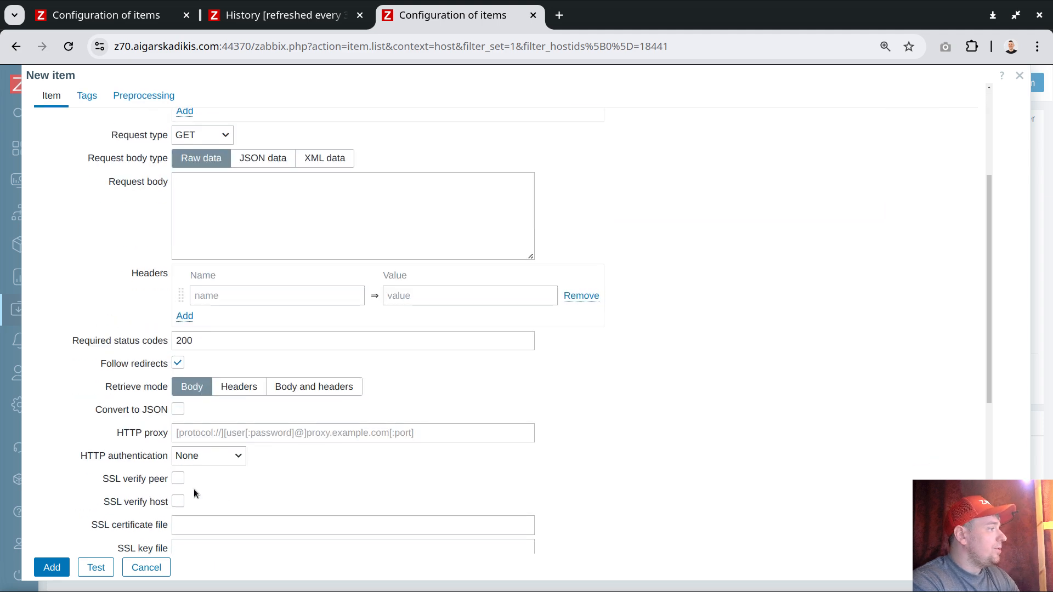
double_click(203, 341)
key("BackSpace")
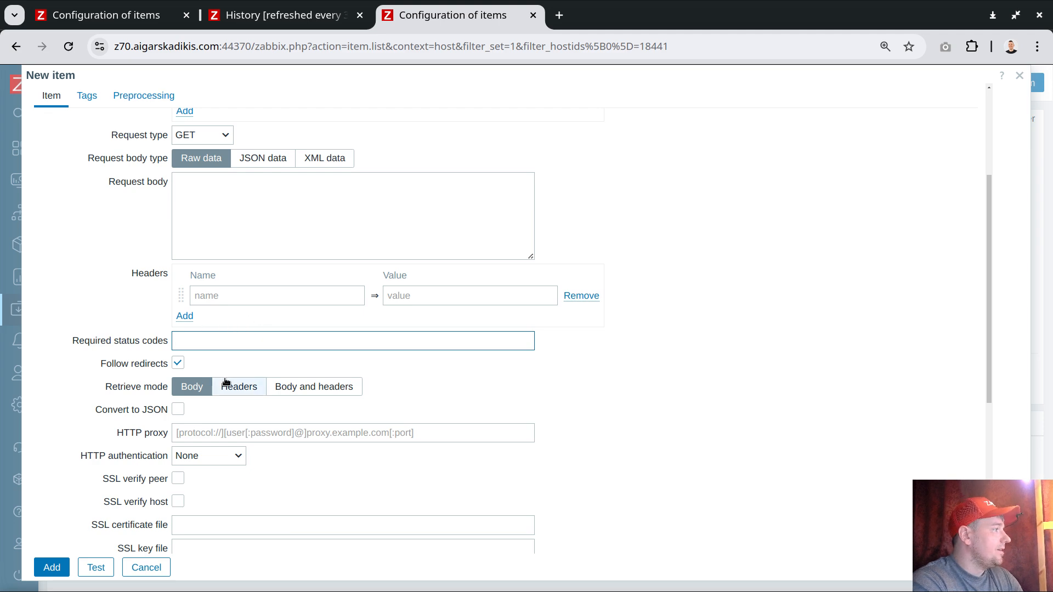
Step: Set the item's update interval to 3s, review the remaining settings and add the item
scroll(226, 377, "up", 3)
scroll(224, 375, "down", 8)
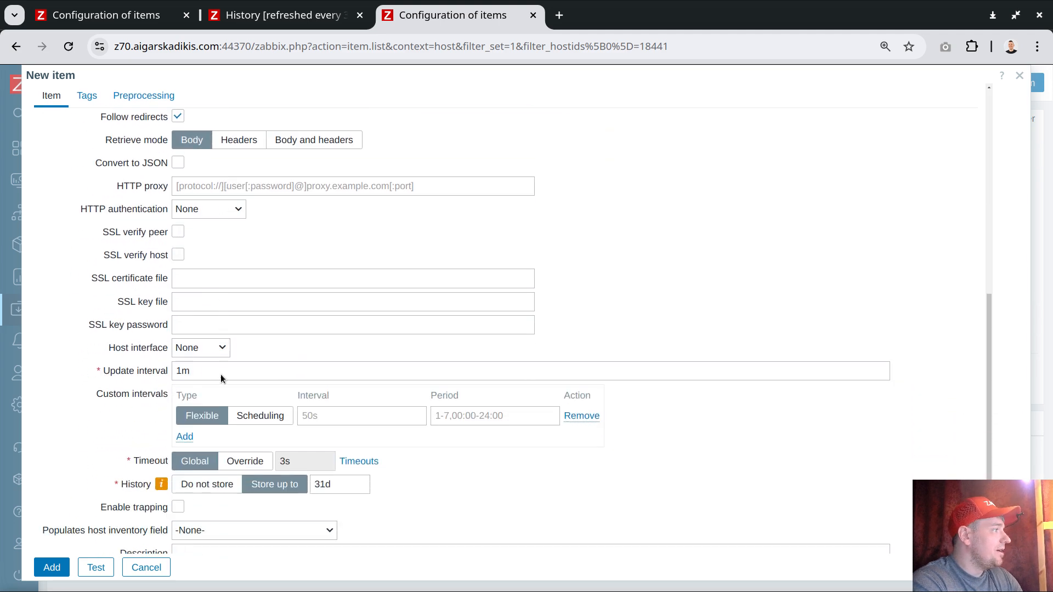
double_click(196, 355)
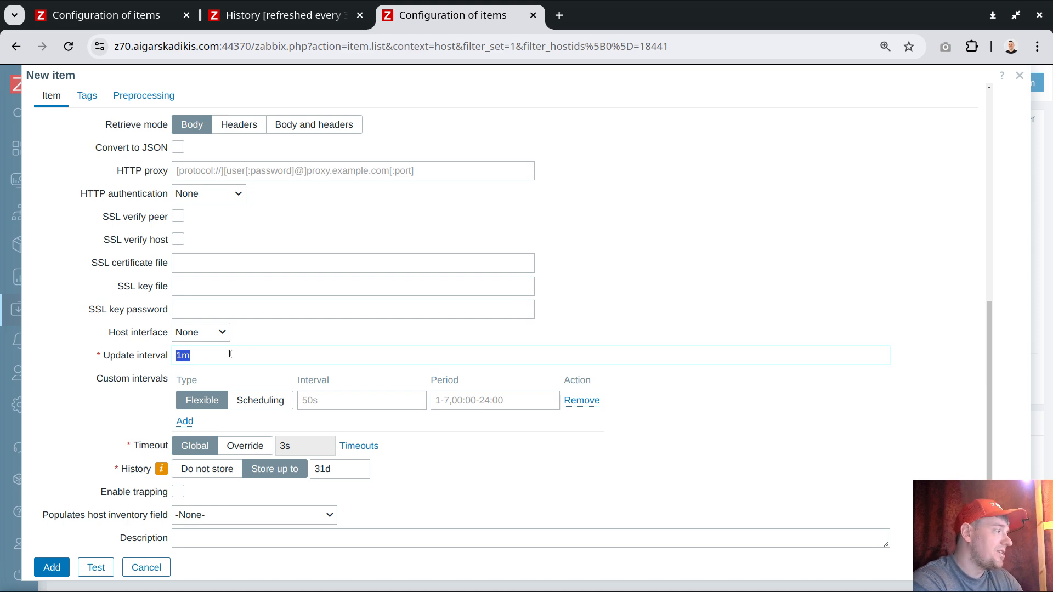
type("5s")
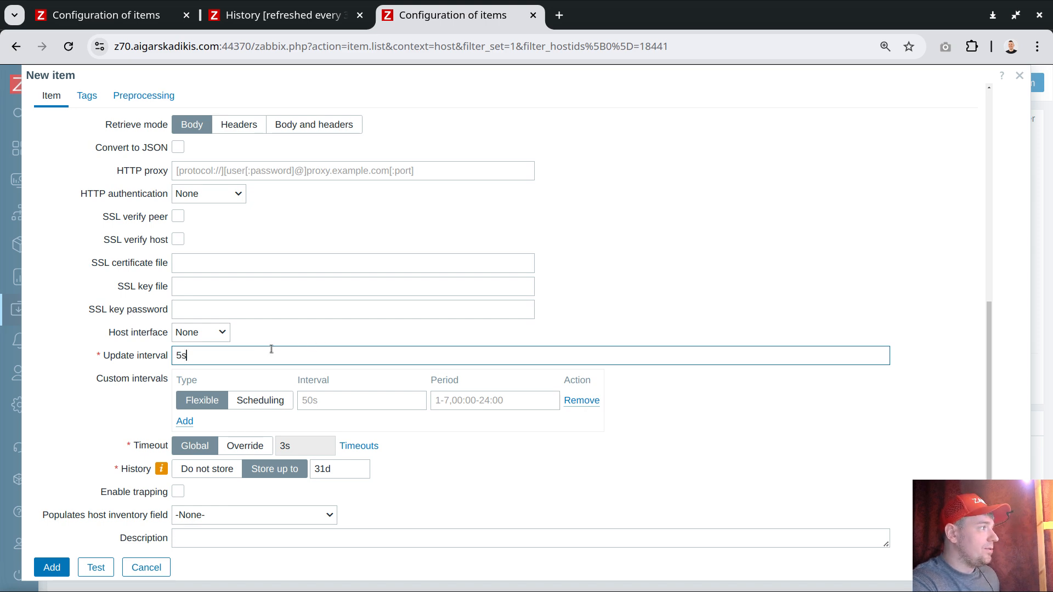
left_click_drag(187, 357, 163, 360)
type("3s")
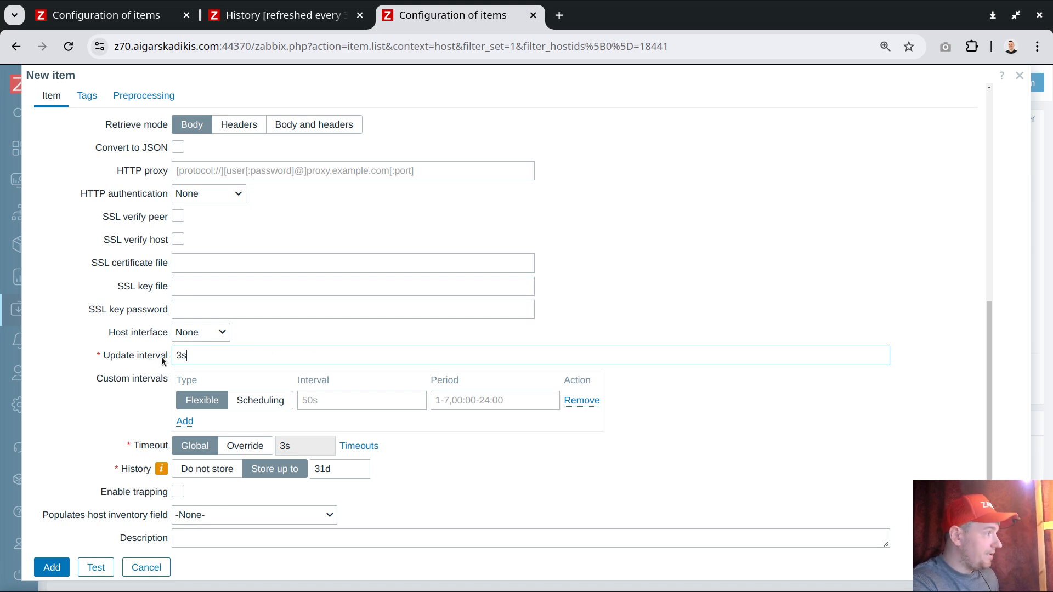
scroll(316, 321, "up", 8)
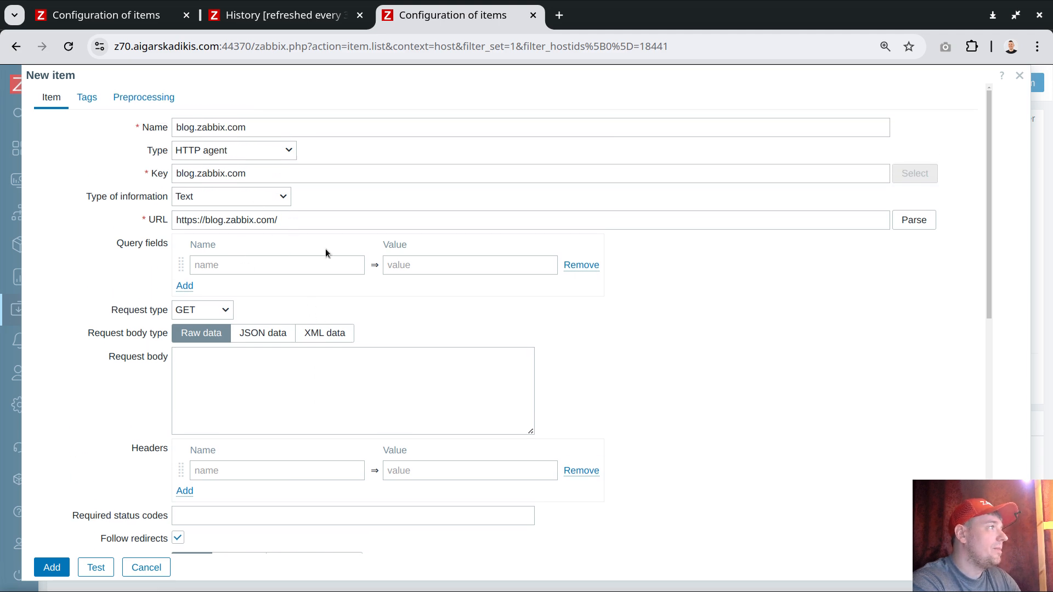
scroll(305, 329, "down", 8)
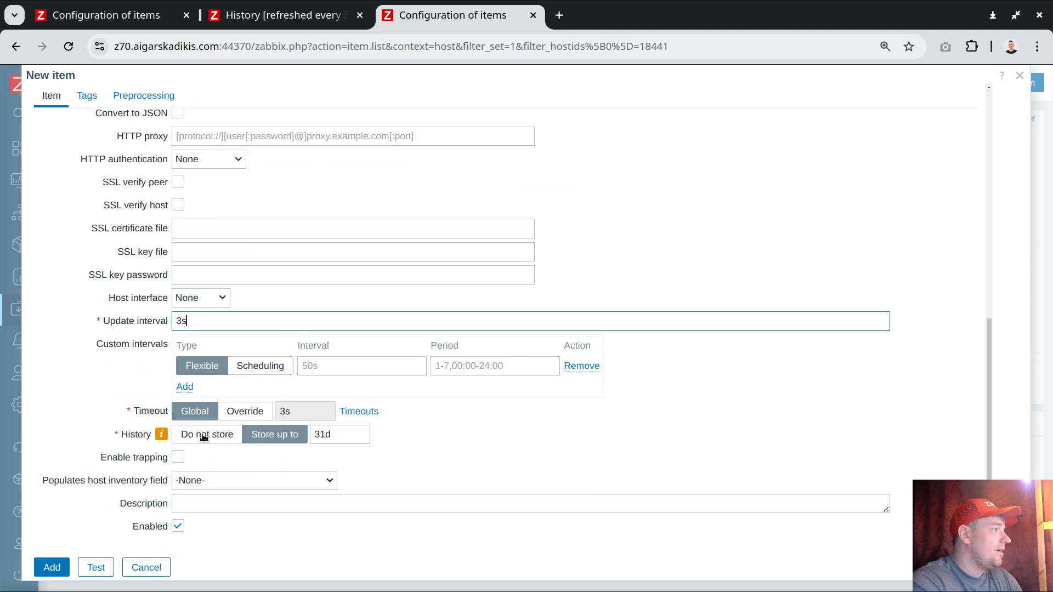
left_click(51, 568)
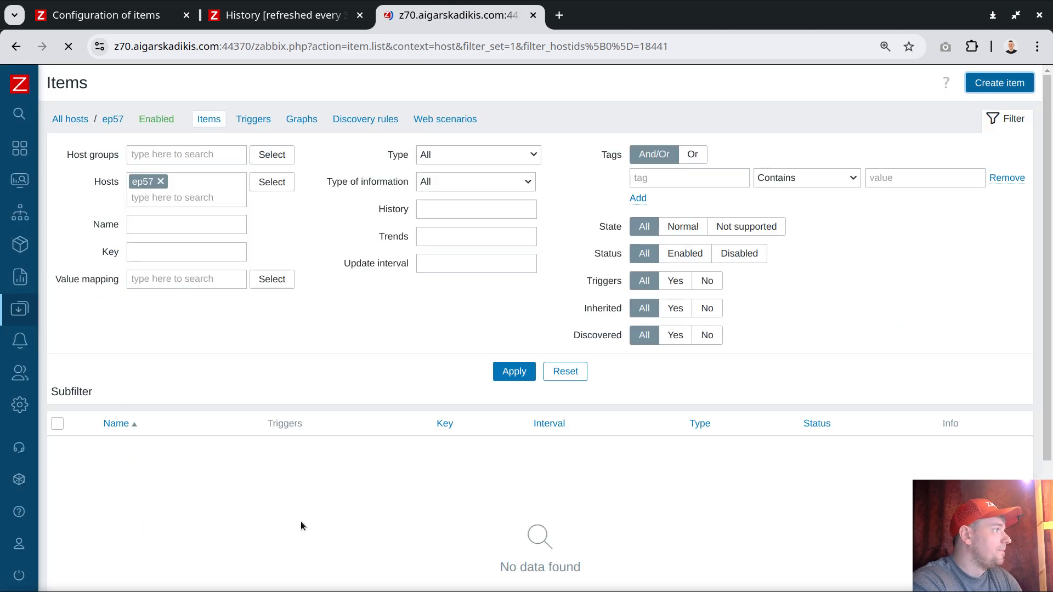
Step: Reload and examine the graph of delta of z70 test, and return to the ep57 item list
left_click(277, 15)
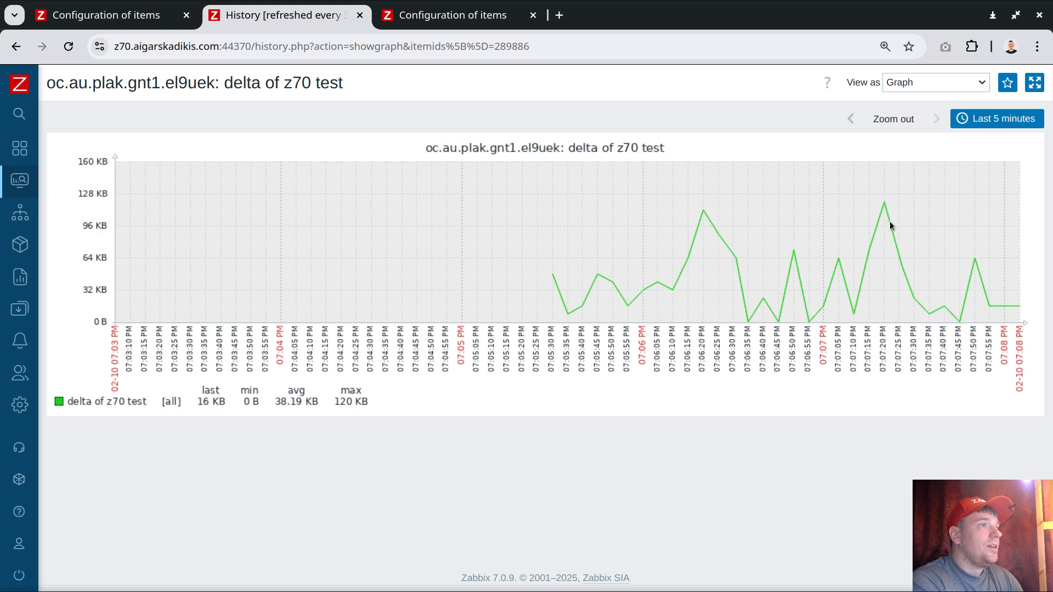
left_click(69, 46)
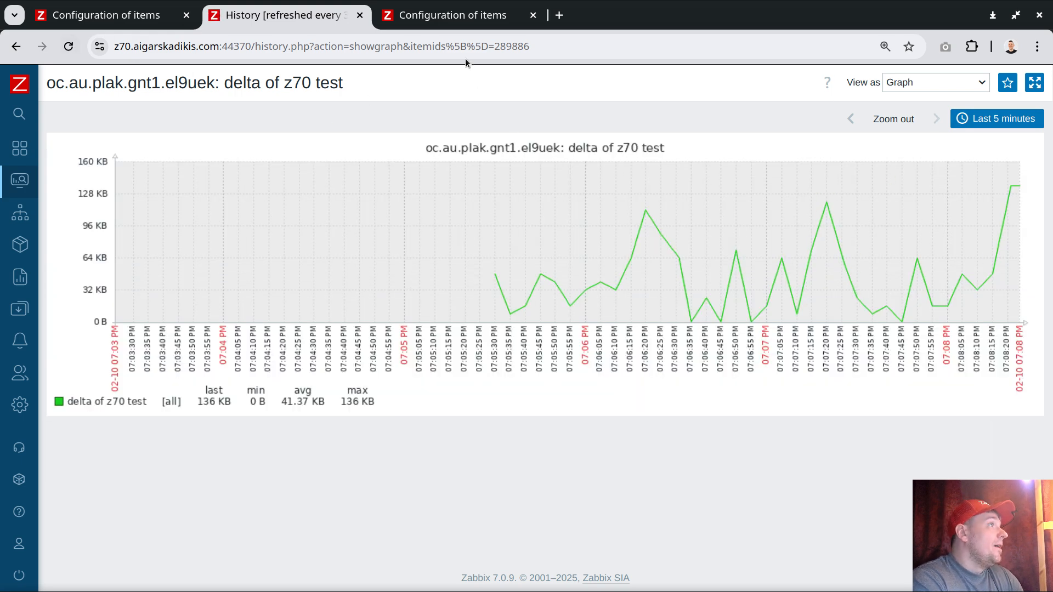
left_click(438, 17)
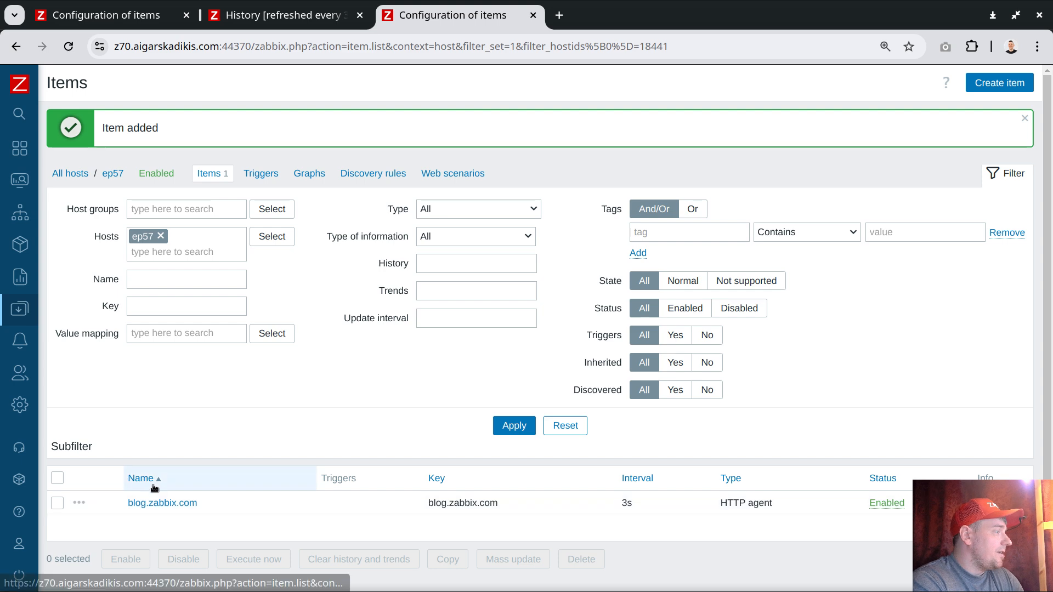
Step: Start a dependent item under blog.zabbix.com and set its key to sizeofhtml
left_click(79, 503)
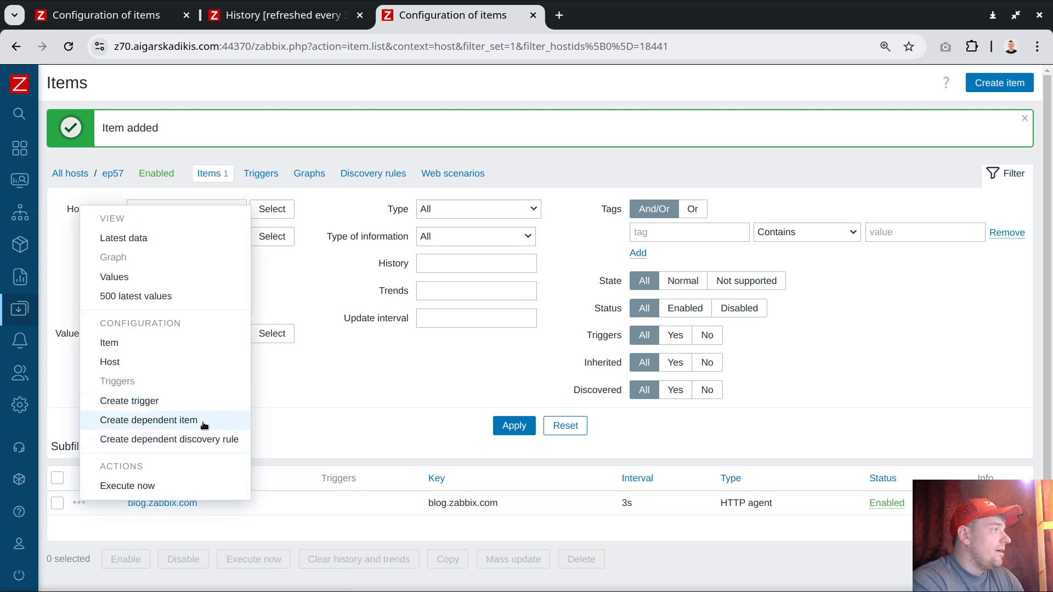
left_click(202, 545)
left_click(83, 503)
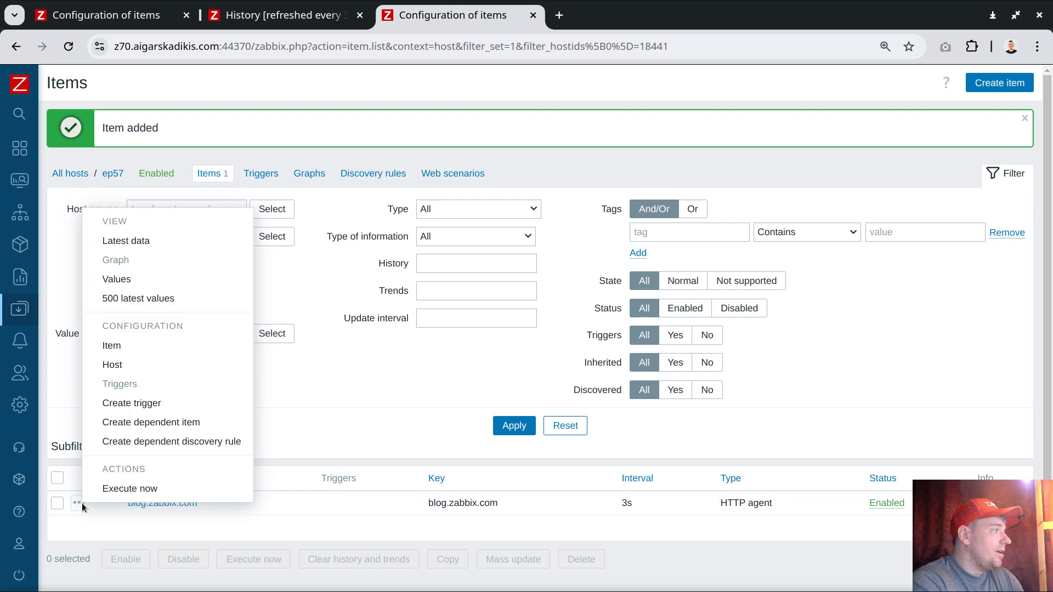
left_click(145, 424)
left_click(183, 166)
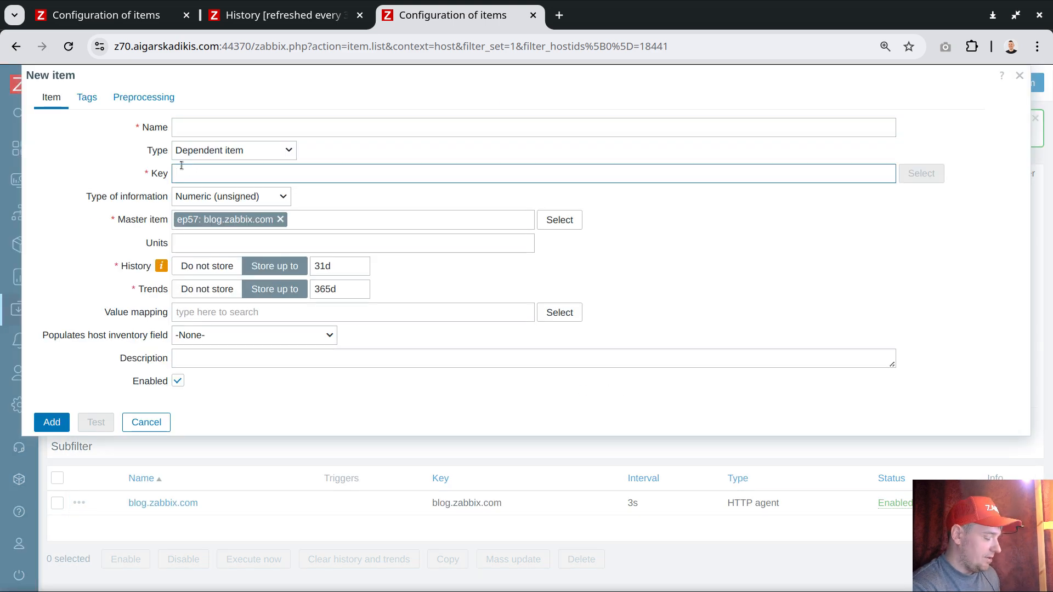
type("sizeof")
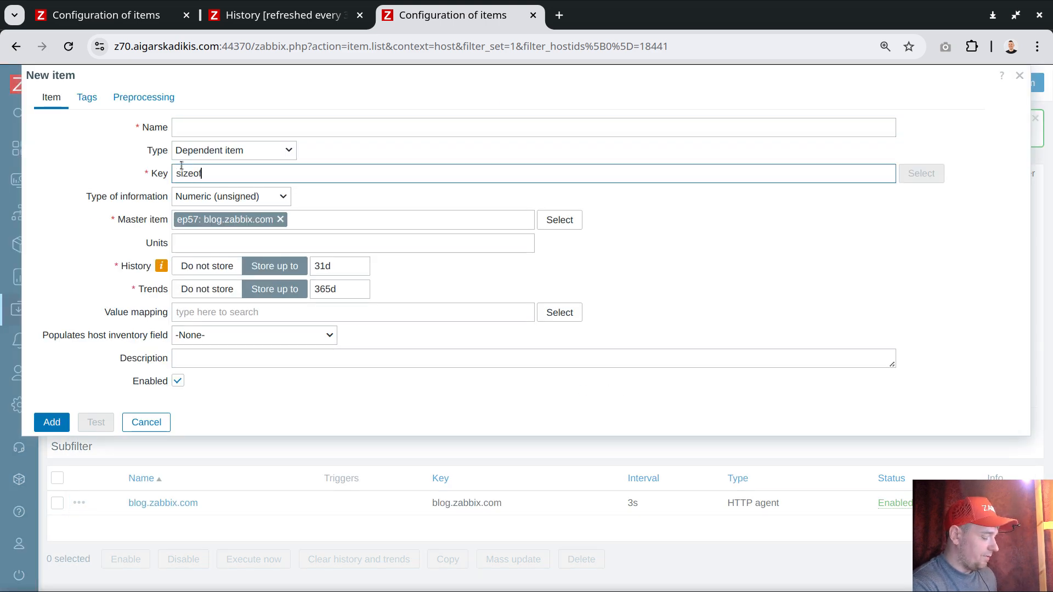
type("html")
Step: Set the dependent item's name to sizeofhtml, copied from the key, and its units to B
double_click(187, 178)
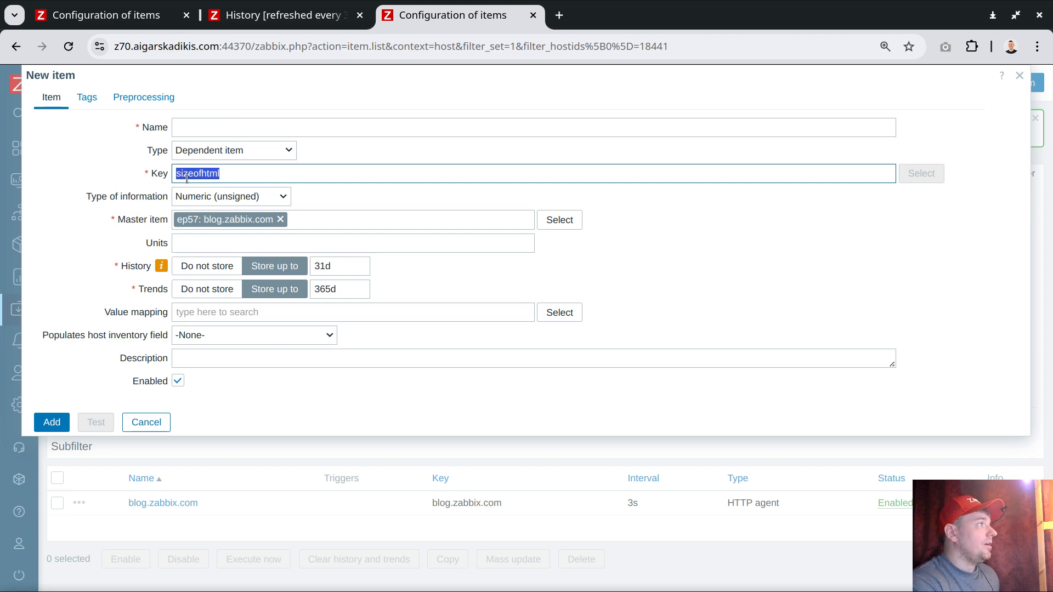
key("ctrl+c")
left_click(199, 128)
key("ctrl+v")
left_click(203, 243)
type("B")
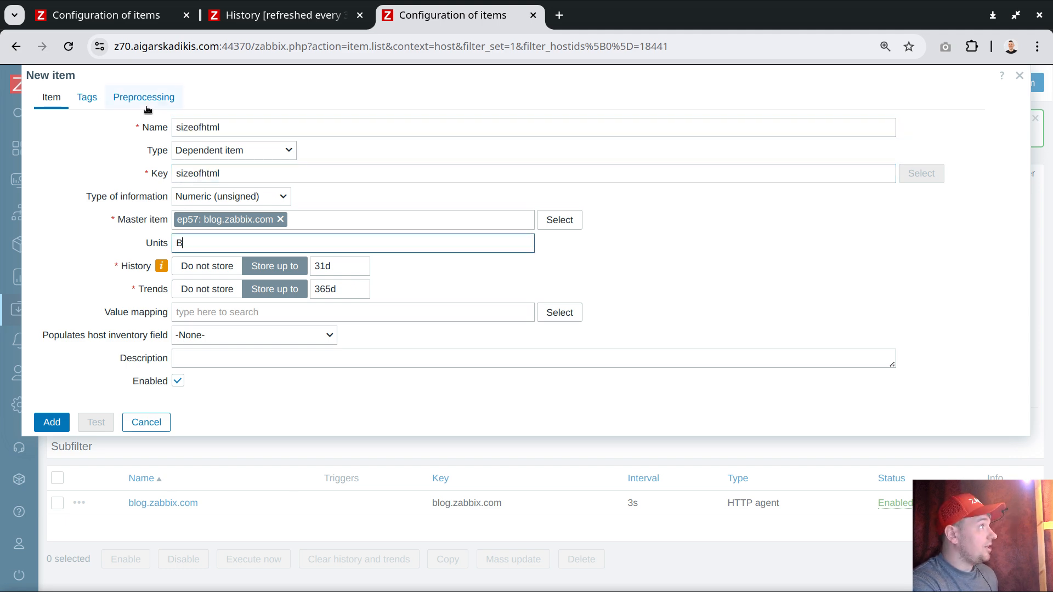
Step: Add a JavaScript preprocessing step to the dependent item
left_click(144, 97)
left_click(159, 126)
left_click(248, 149)
scroll(265, 376, "down", 1)
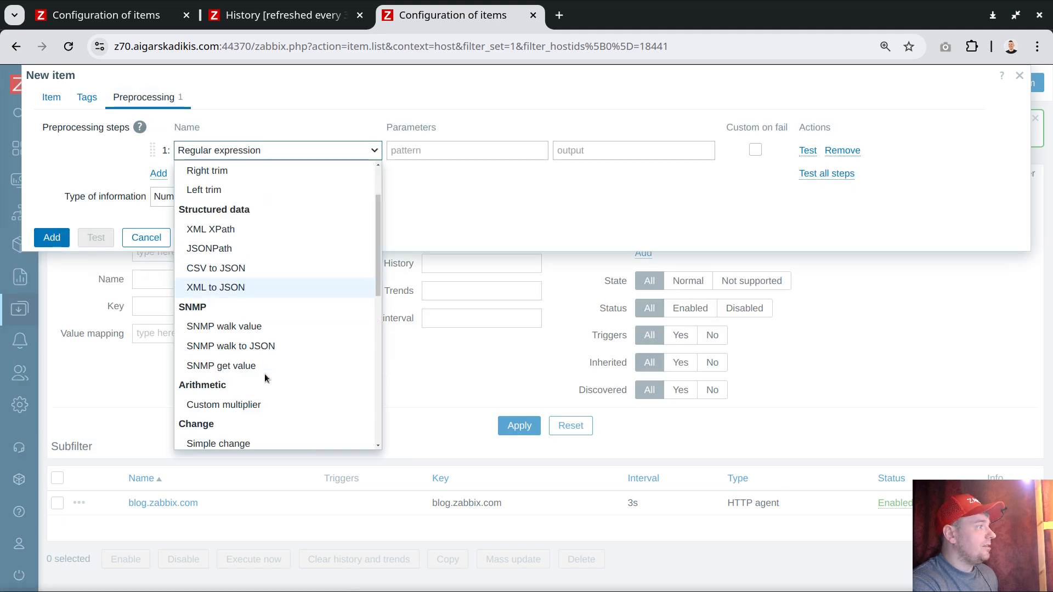
scroll(282, 327, "down", 3)
left_click(236, 394)
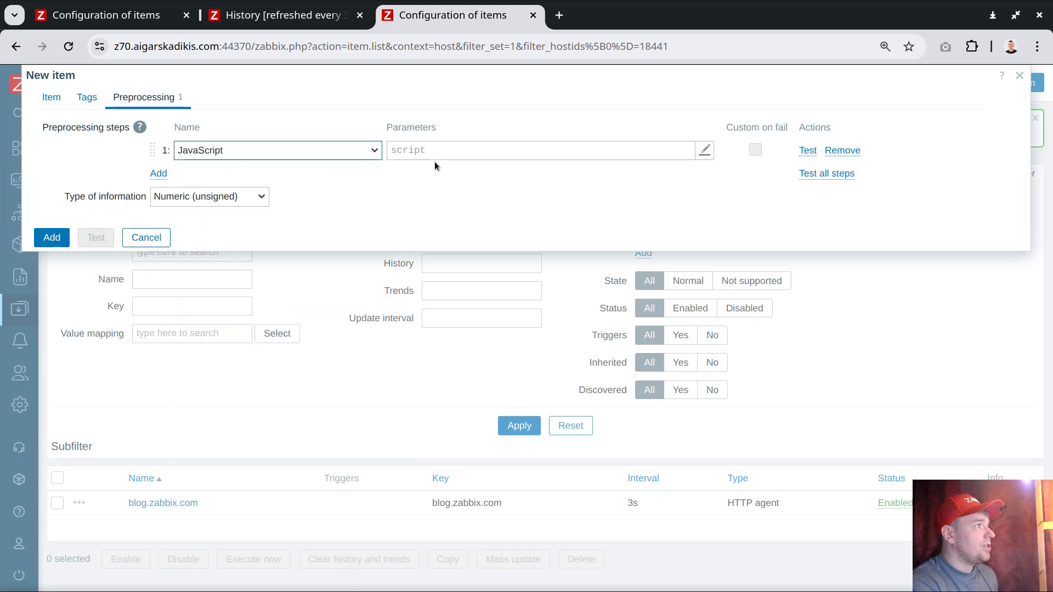
Step: Set the JavaScript preprocessing script to "return value.length;" and apply it
left_click(423, 151)
type("return ")
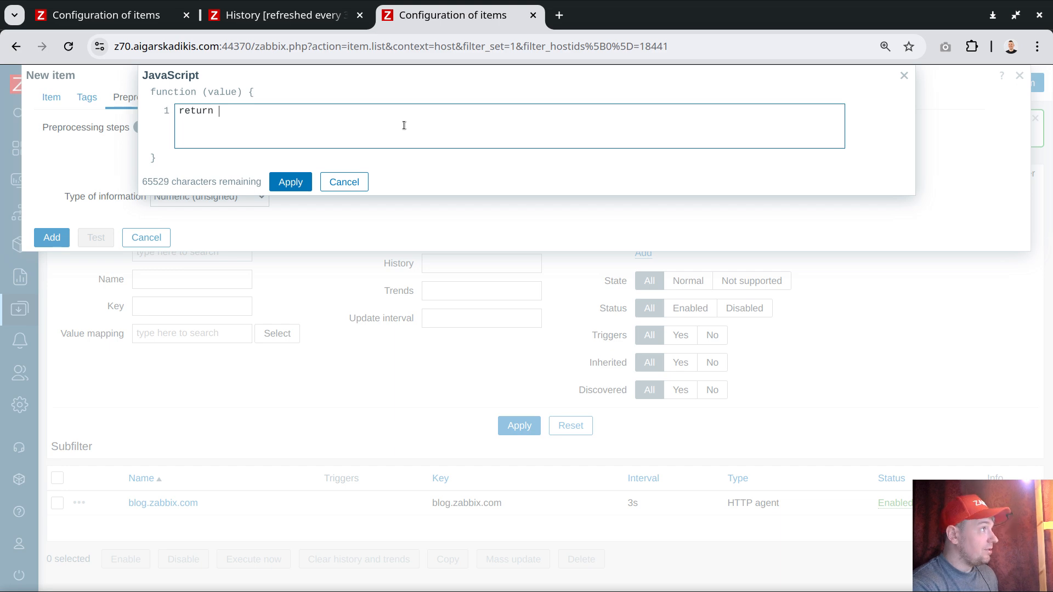
type("value.l")
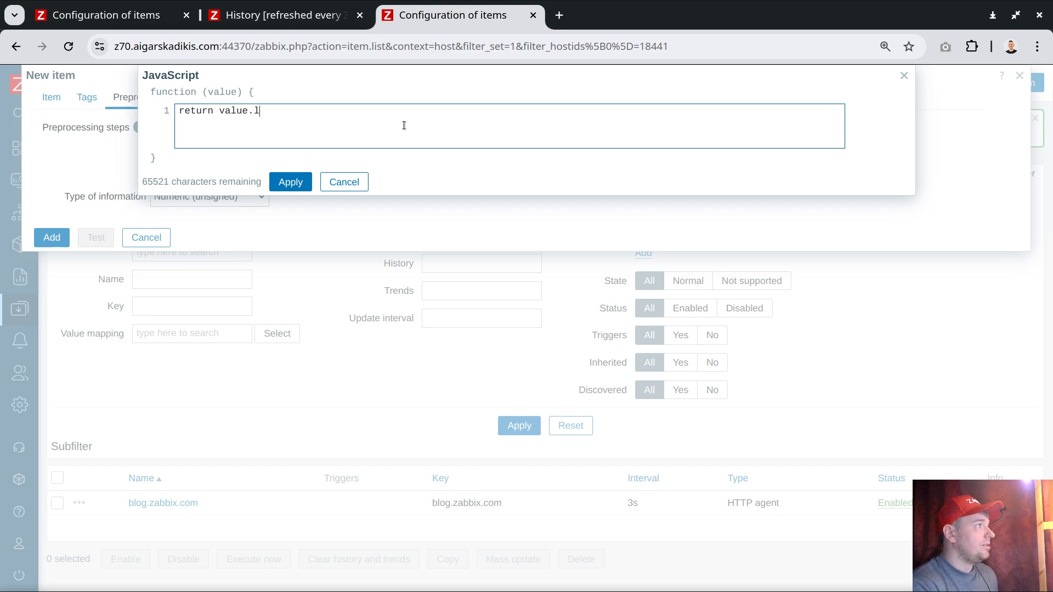
type("ength")
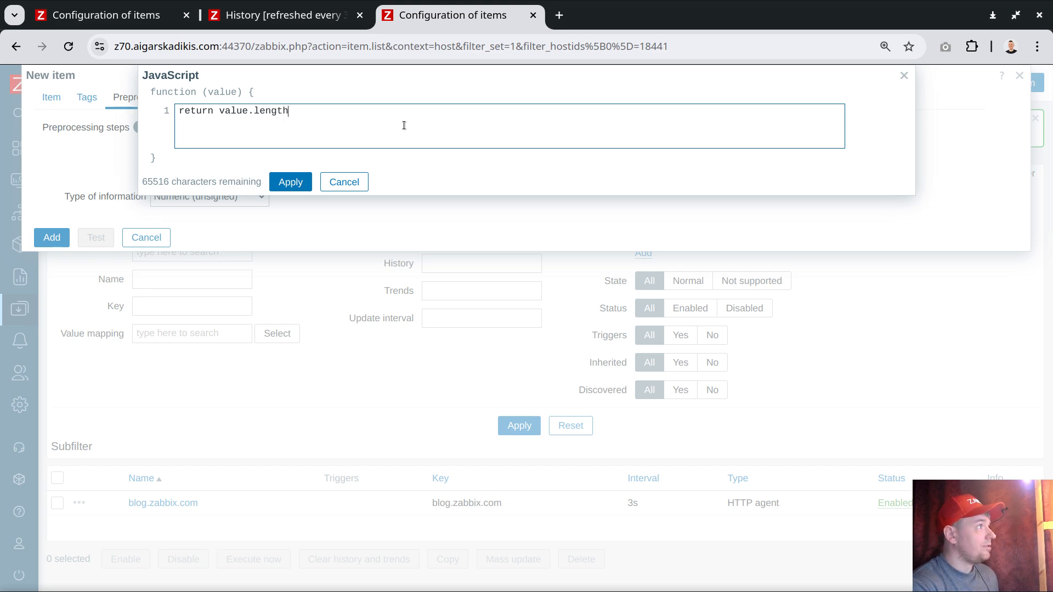
type(";")
left_click(290, 182)
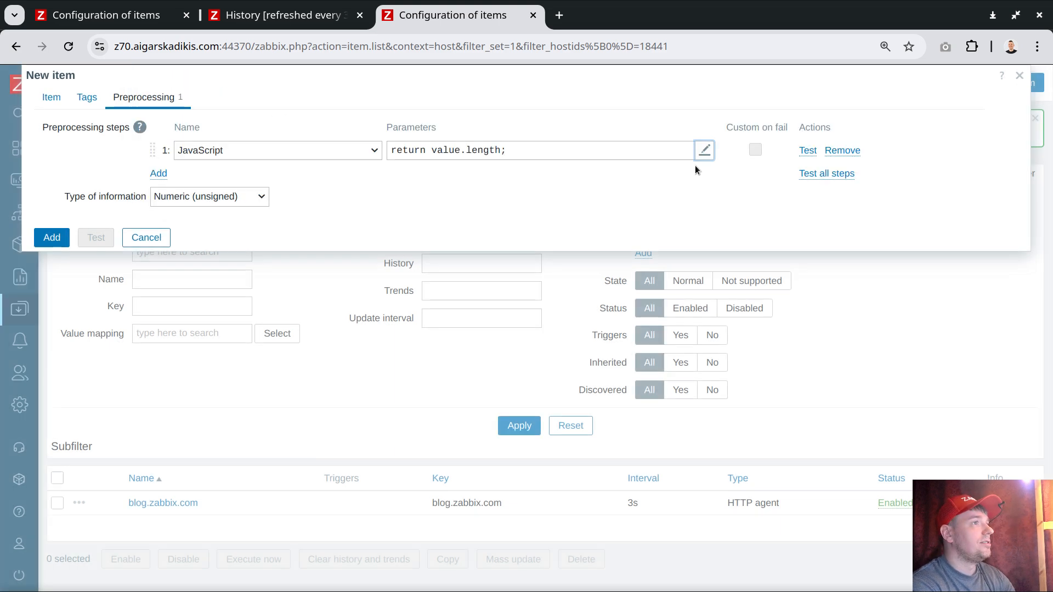
Step: Test the preprocessing with the value abc, and add the sizeofhtml dependent item to the host
left_click(823, 174)
left_click(413, 98)
type("abc")
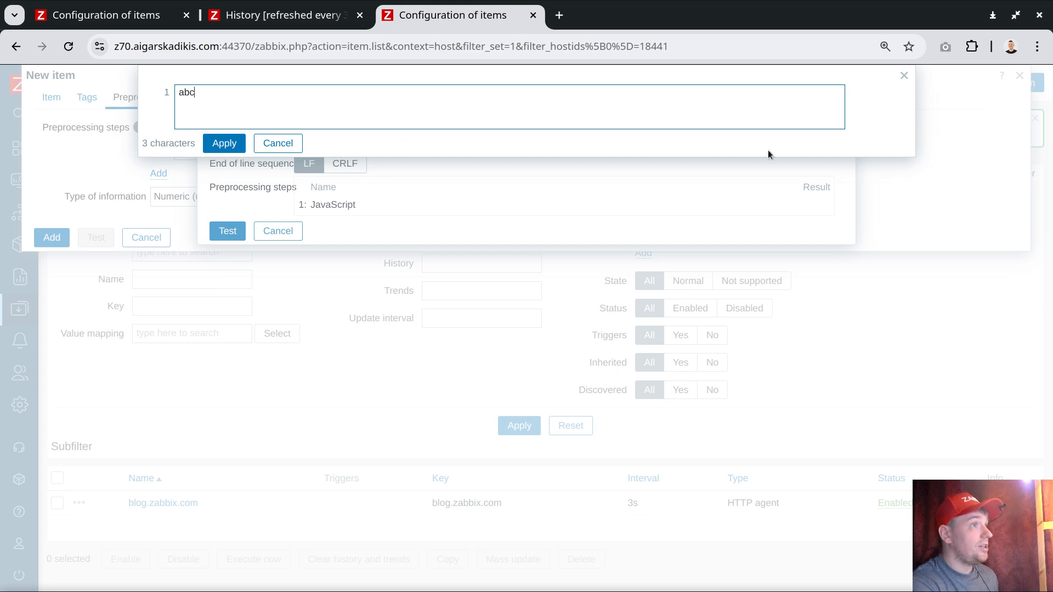
left_click(224, 144)
left_click(228, 232)
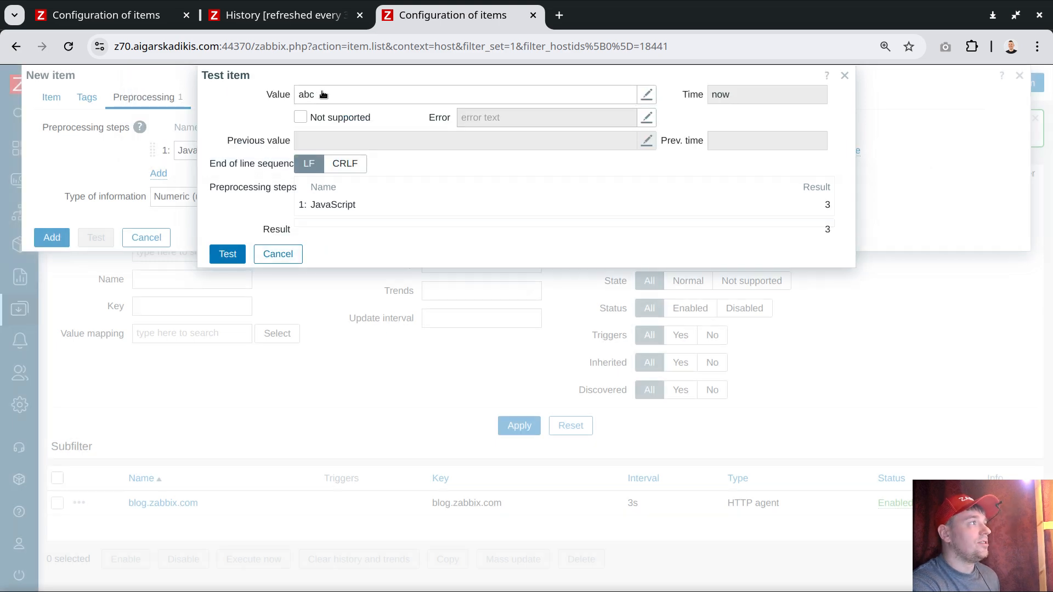
left_click(278, 254)
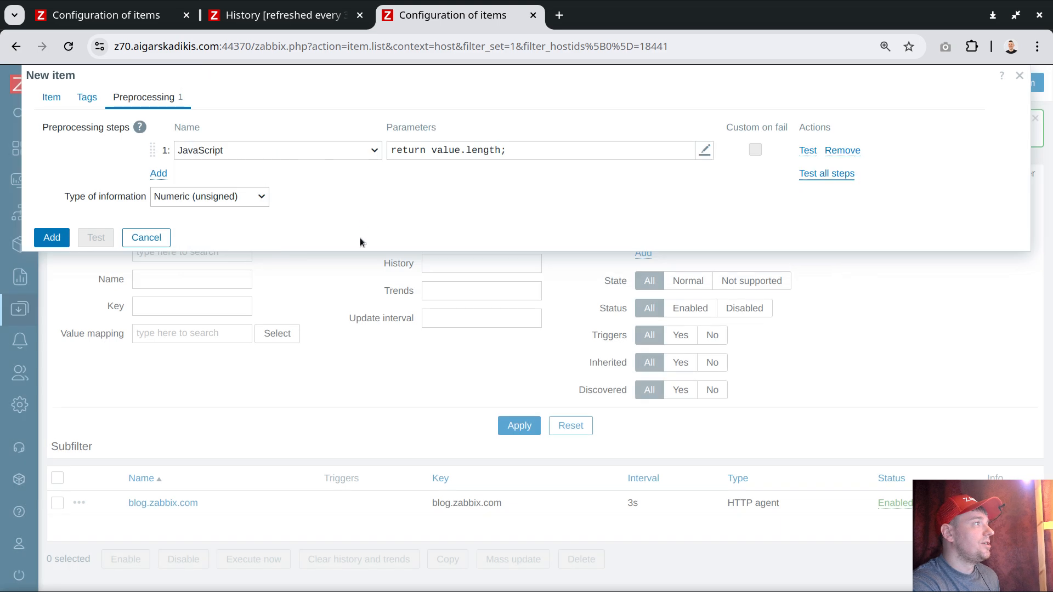
left_click(49, 94)
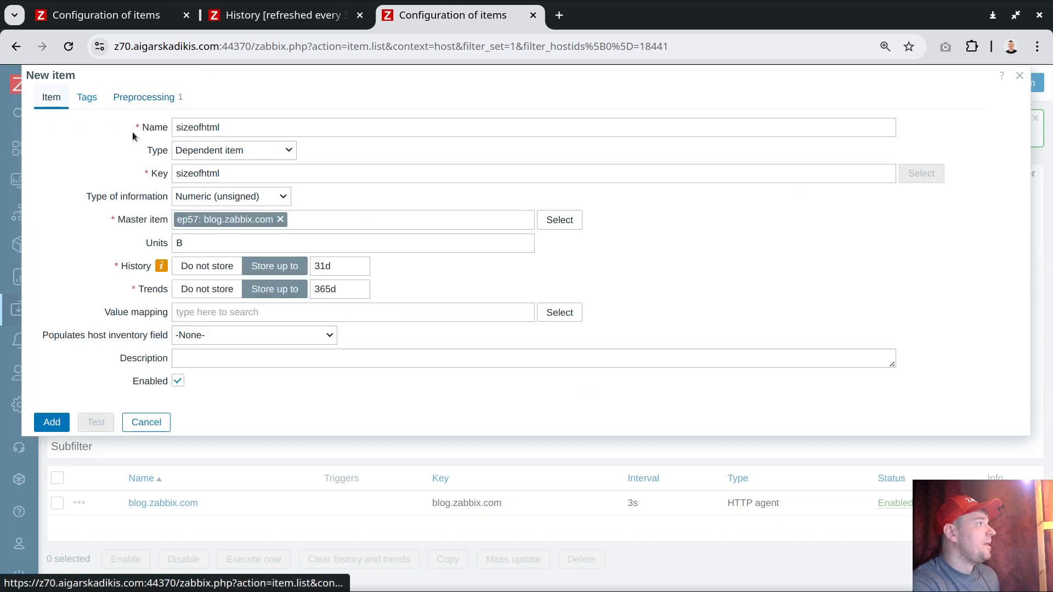
left_click(52, 423)
Step: Start another dependent item under blog.zabbix.com, set its key to one and copy the key text
scroll(238, 400, "down", 3)
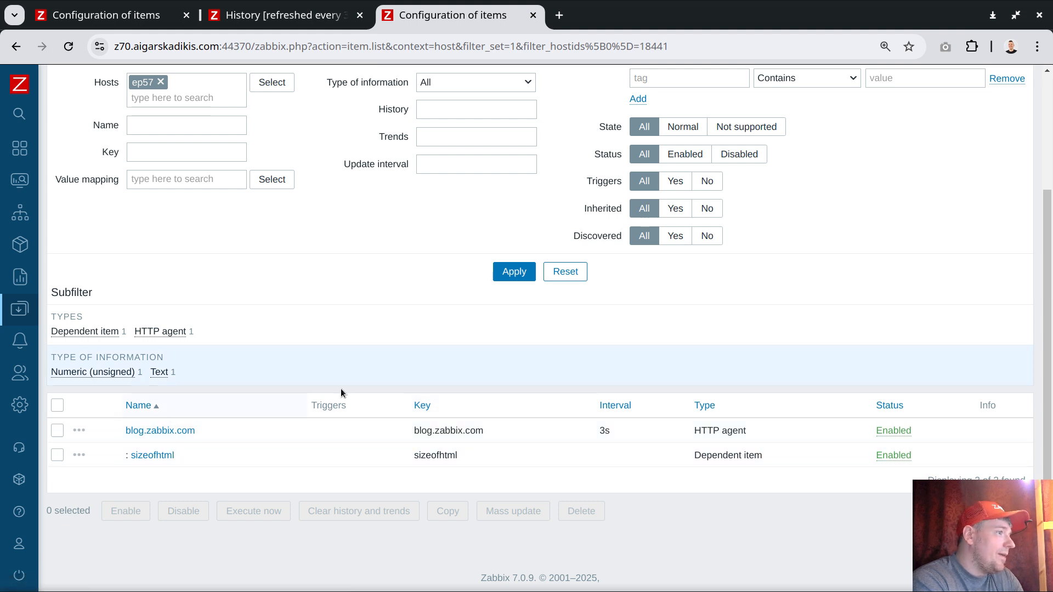
left_click(79, 430)
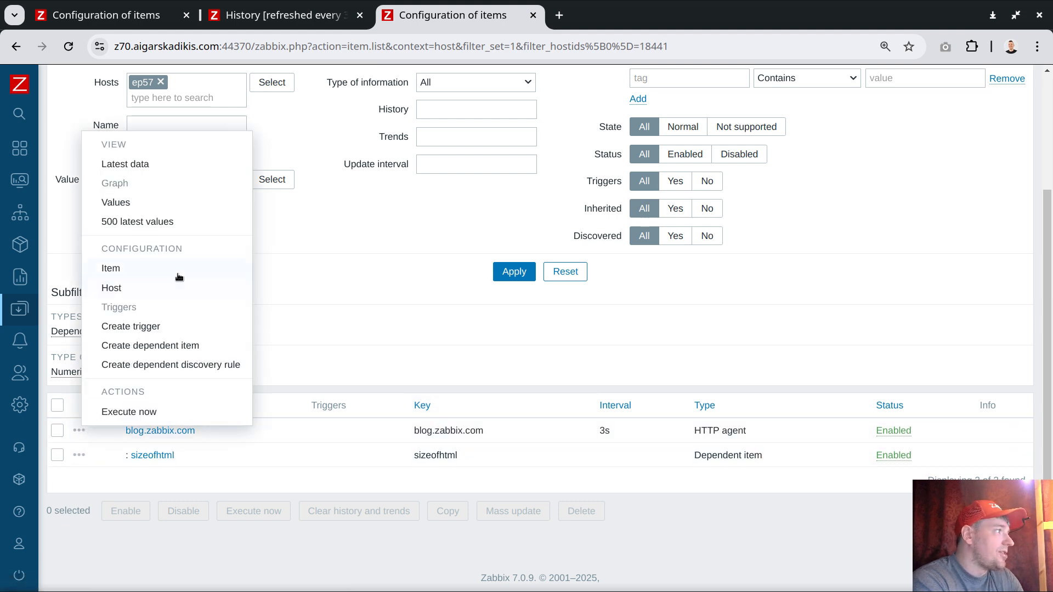
left_click(149, 345)
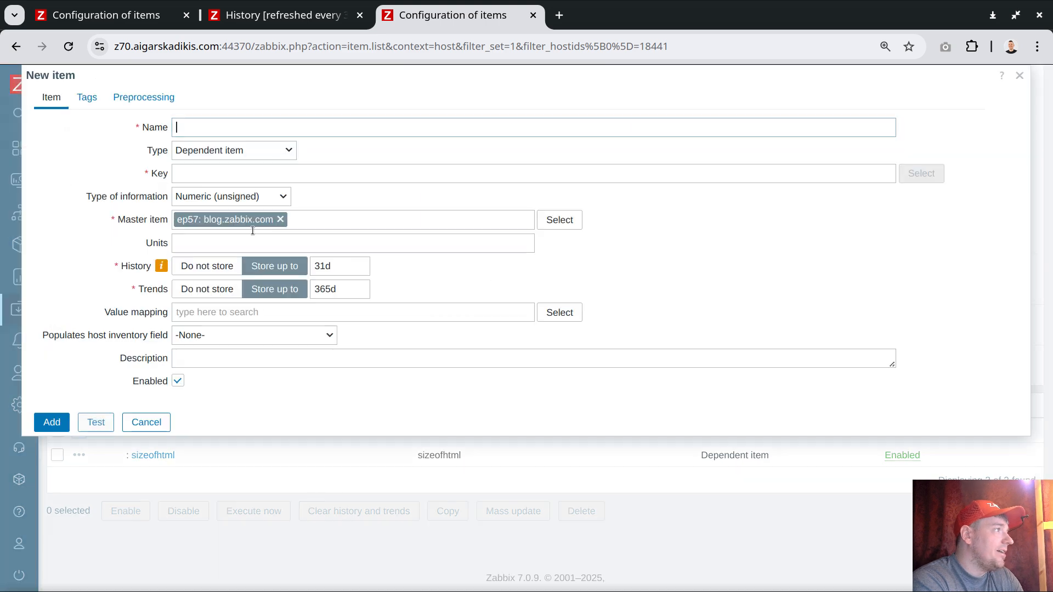
left_click(208, 173)
type("one")
key("ctrl+a")
key("ctrl+c")
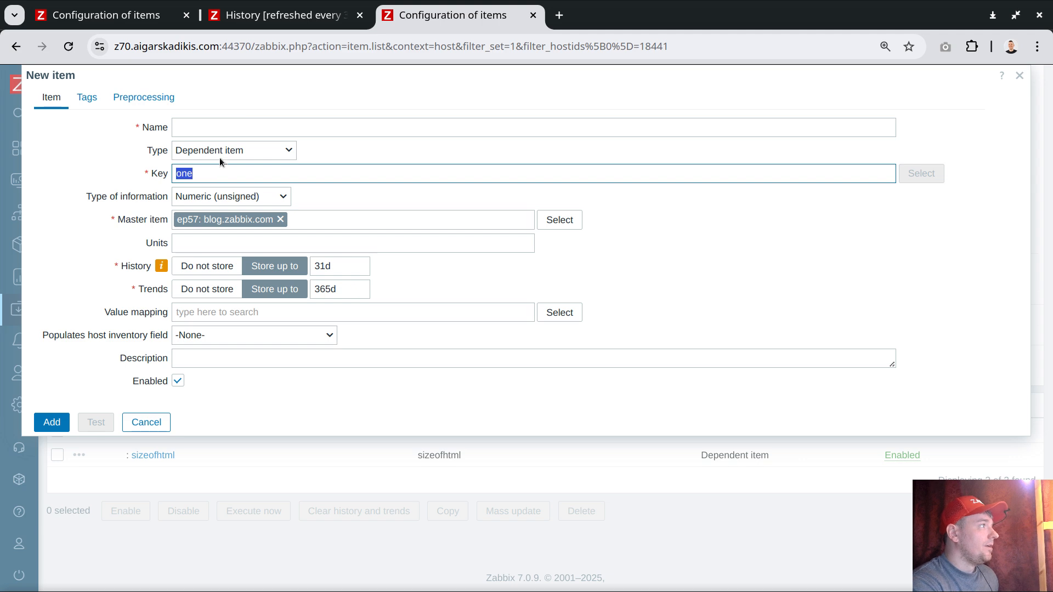
Step: Name the dependent item one, set its type of information to Log, and add it
key("shift+Tab")
key("shift+Tab")
key("ctrl+v")
left_click(206, 201)
left_click(206, 275)
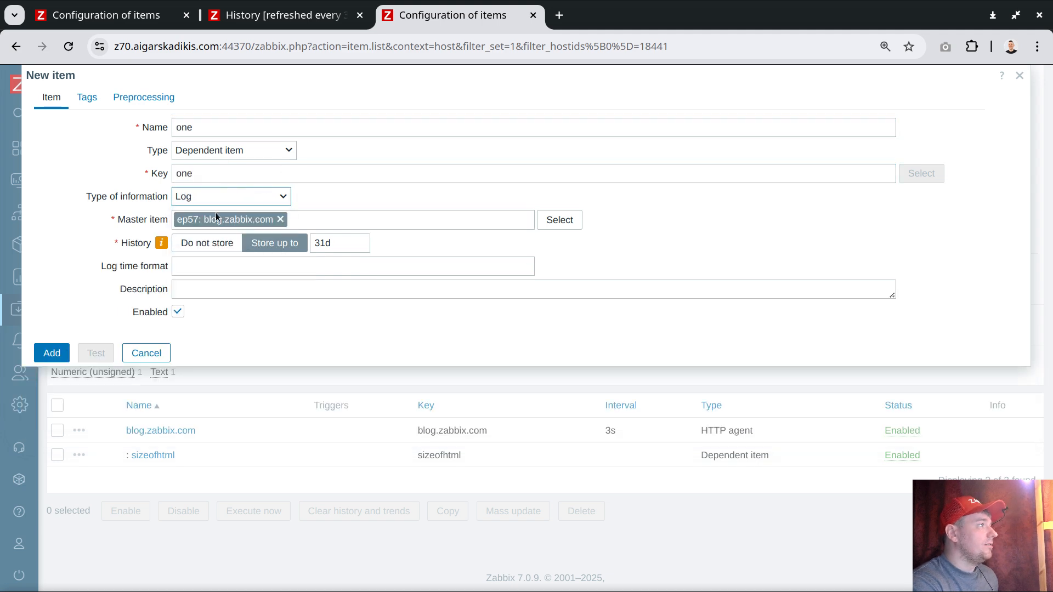
left_click(51, 353)
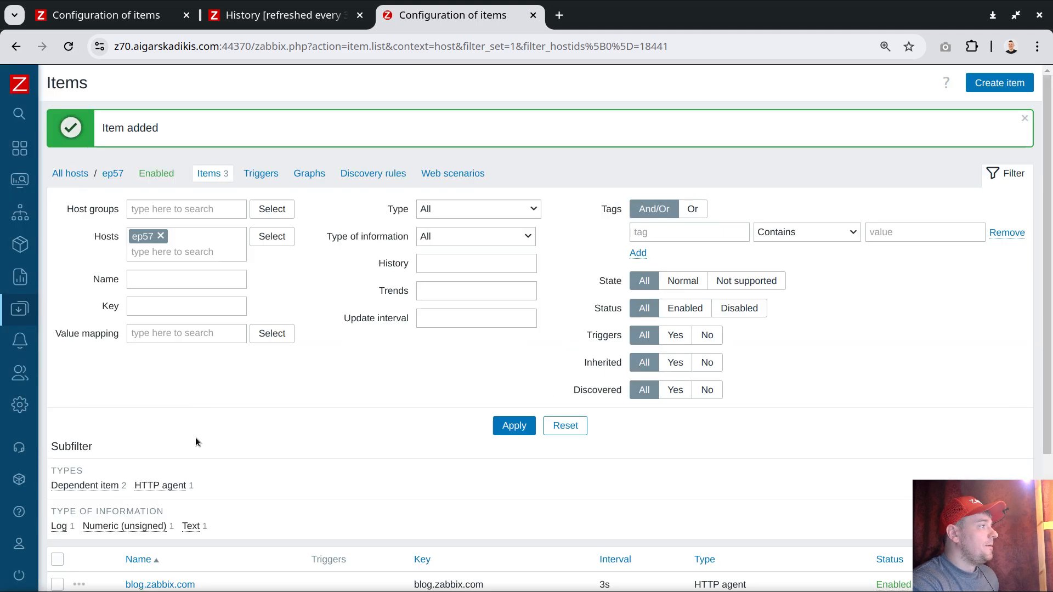
Step: Clone the dependent item one and name the copy two
scroll(196, 437, "down", 3)
left_click(139, 431)
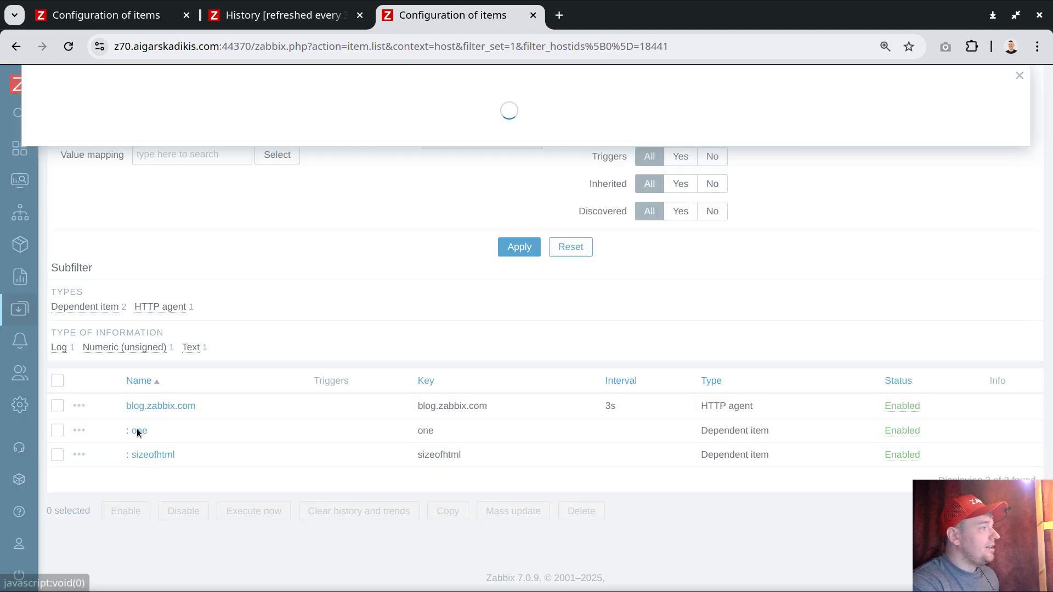
left_click(113, 376)
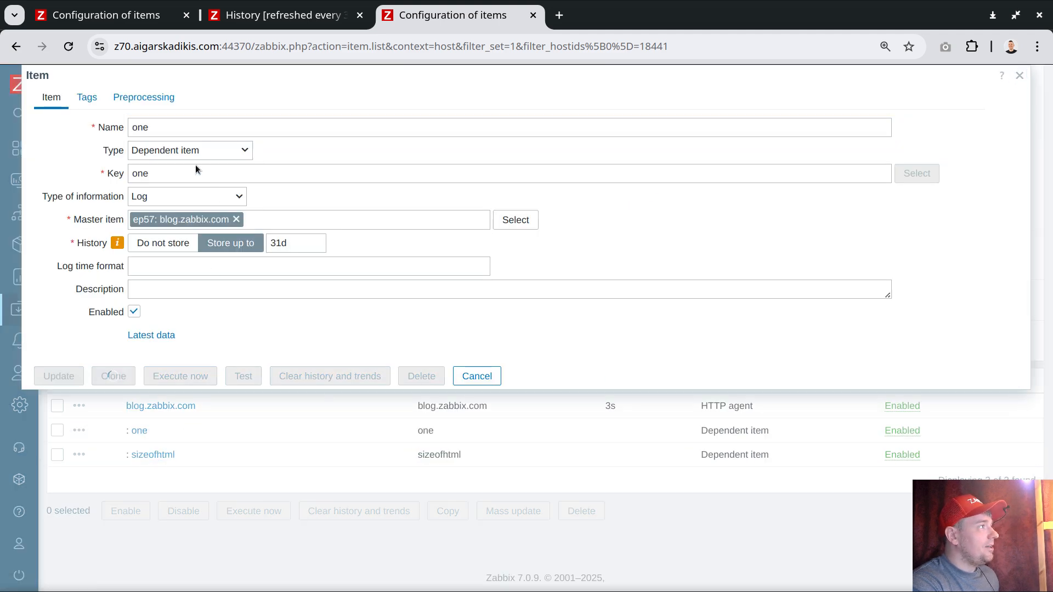
double_click(162, 132)
type("wt")
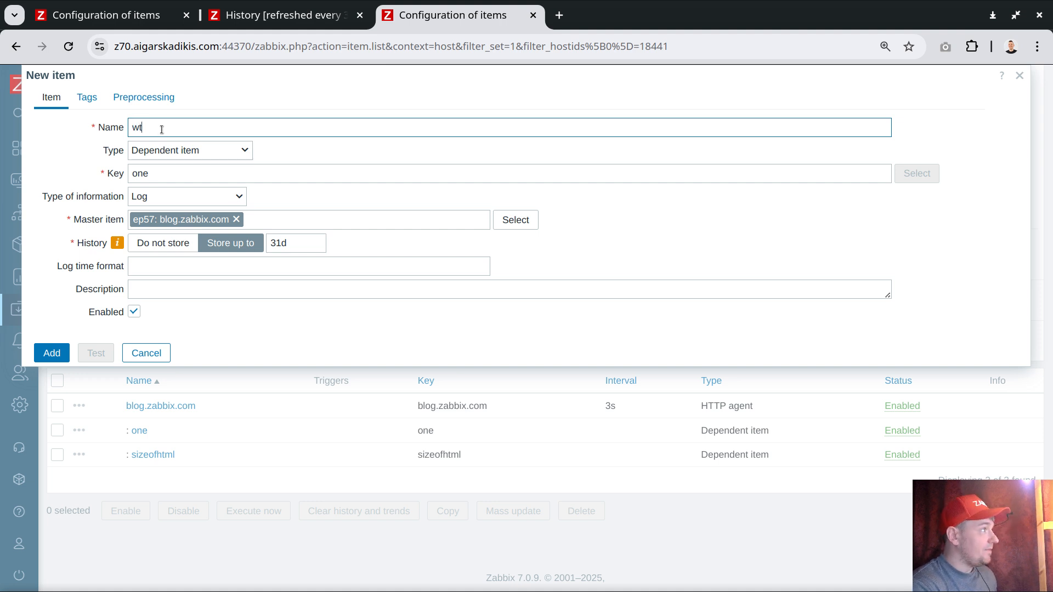
type("wo")
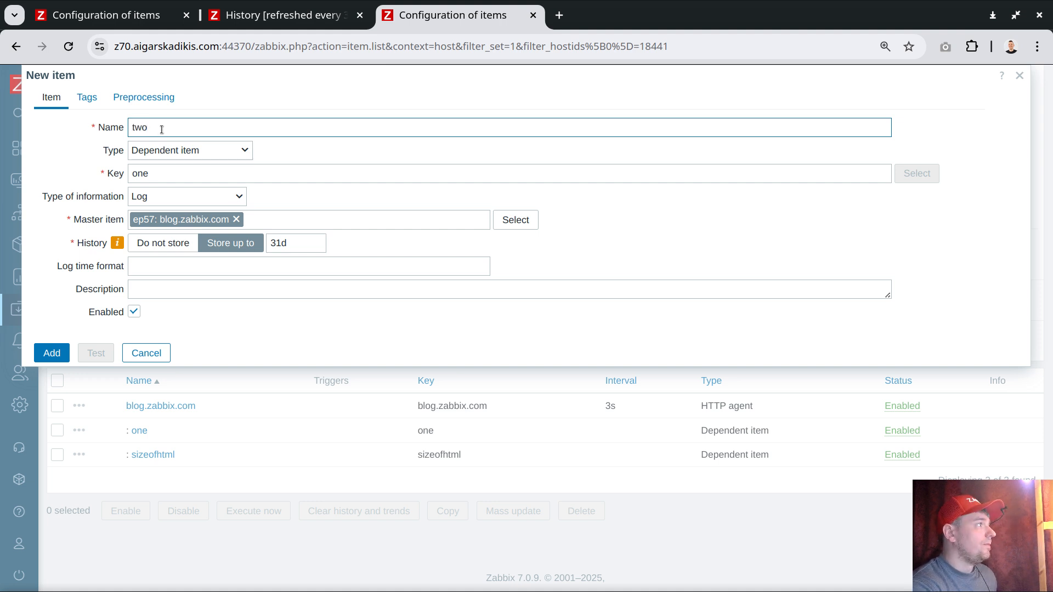
Step: Set the cloned item's key to two, copied from its name, and add the item
double_click(162, 130)
key("ctrl+c")
left_click(166, 174)
key("ctrl+v")
double_click(185, 176)
key("ctrl+v")
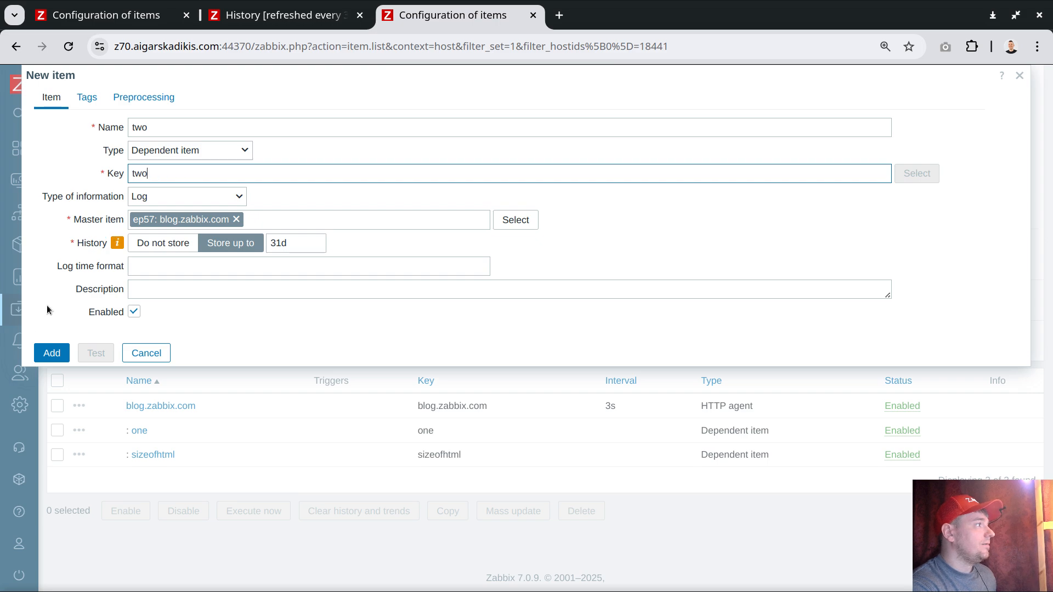
left_click(53, 352)
Step: Clone the dependent item one with the name and key three, and add the copy
scroll(143, 409, "down", 3)
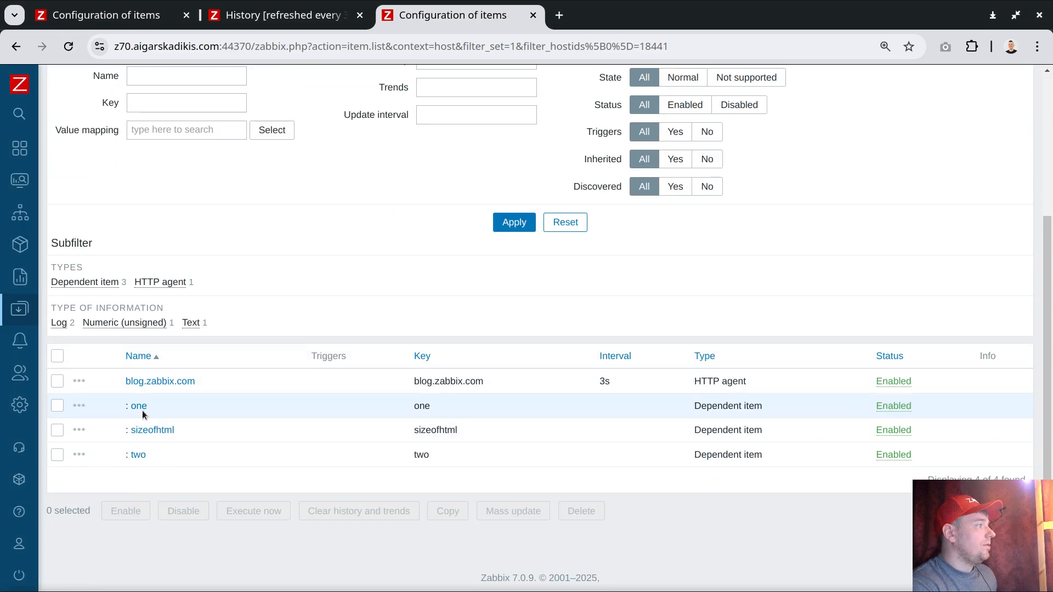
left_click(141, 409)
left_click(112, 376)
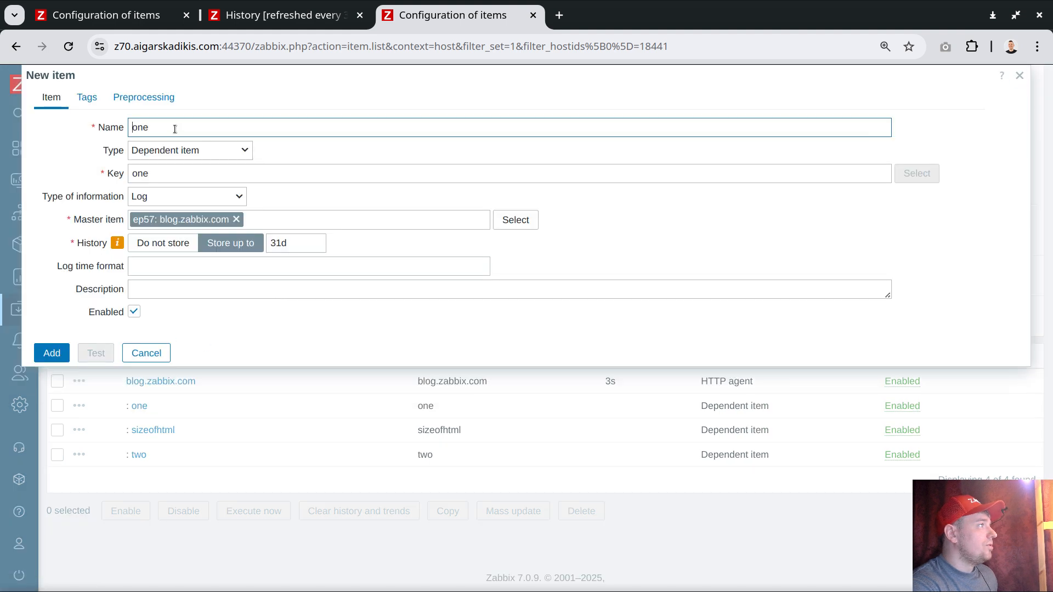
double_click(167, 127)
type("three")
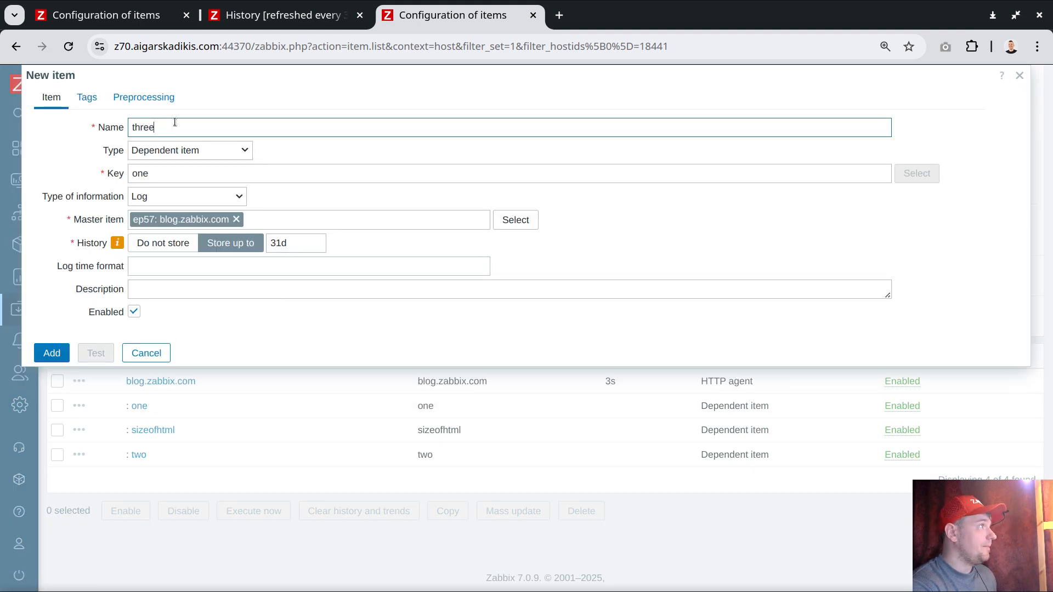
double_click(167, 127)
double_click(170, 174)
key("ctrl+v")
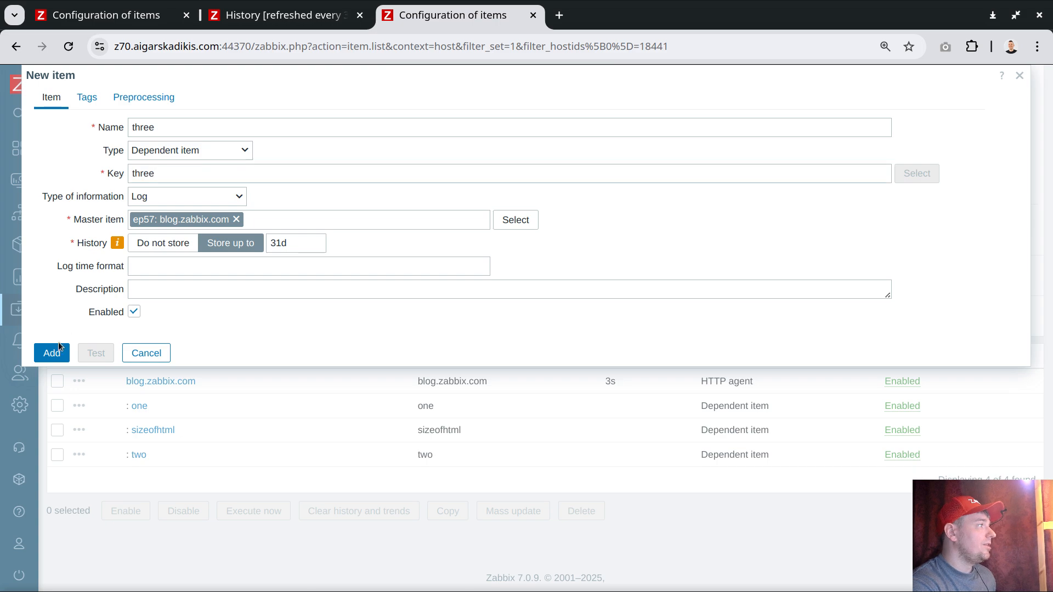
left_click(52, 352)
Step: Clone the dependent item one with the name and key four, and add the copy
scroll(198, 397, "down", 4)
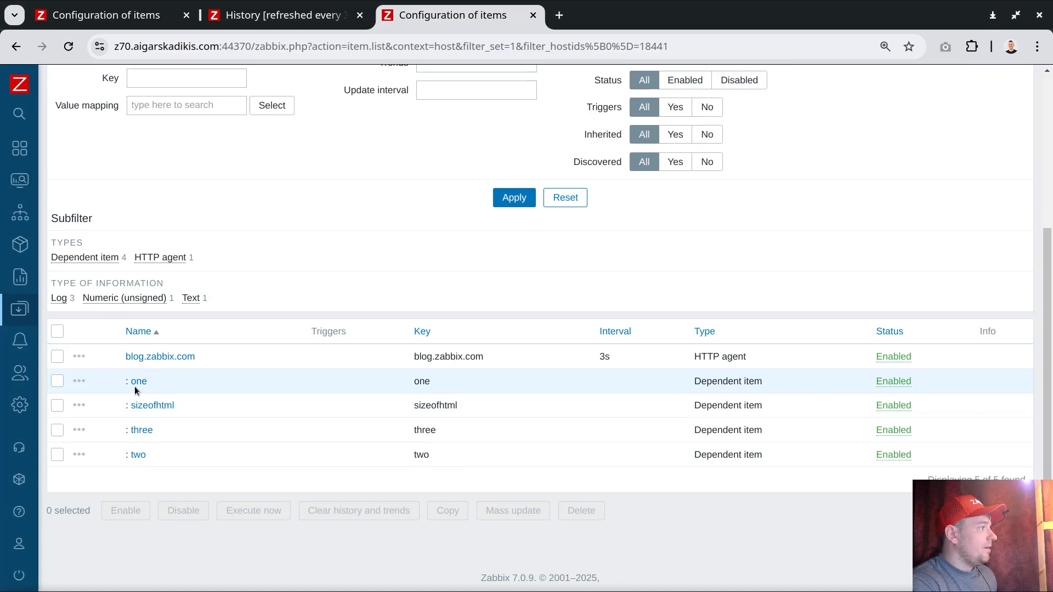
left_click(137, 382)
left_click(113, 374)
double_click(162, 129)
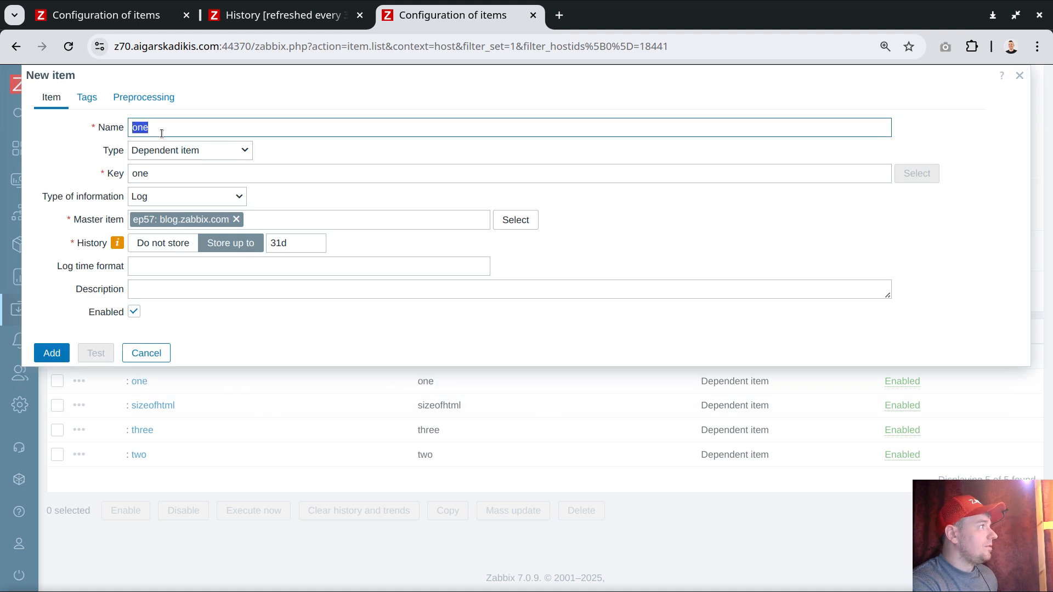
type("four")
double_click(140, 127)
key("ctrl+c")
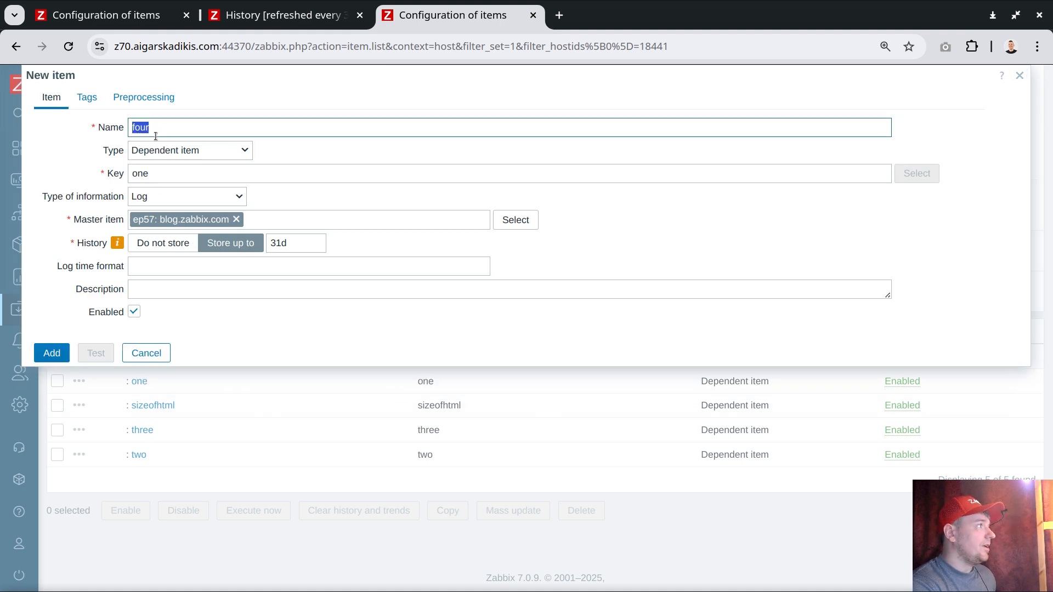
double_click(153, 174)
key("ctrl+v")
left_click(52, 352)
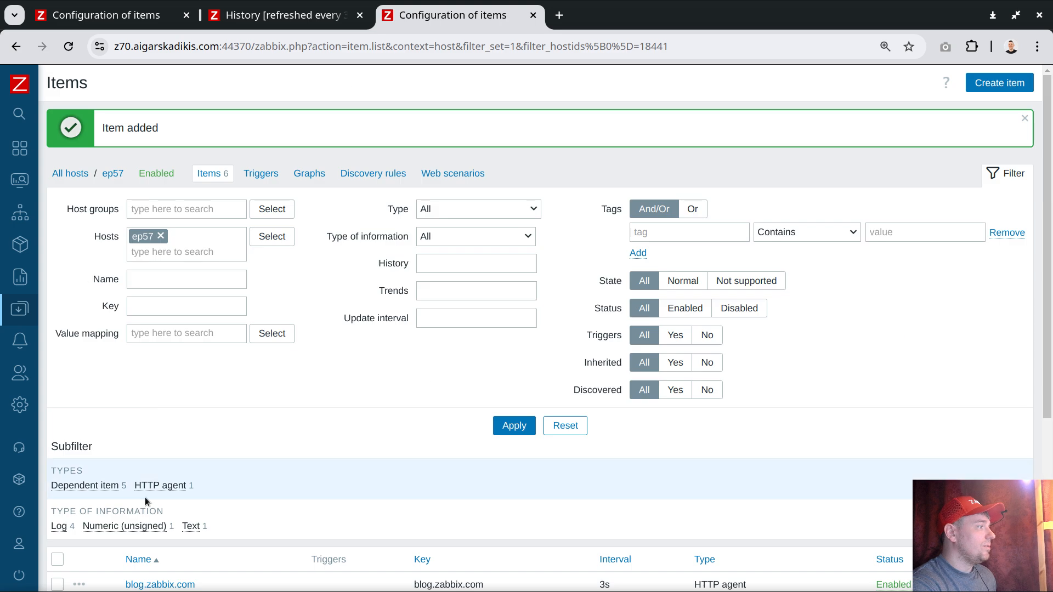
Step: Clone the dependent item four with the name and key five, and add the copy
scroll(145, 466, "down", 5)
left_click(138, 358)
left_click(127, 382)
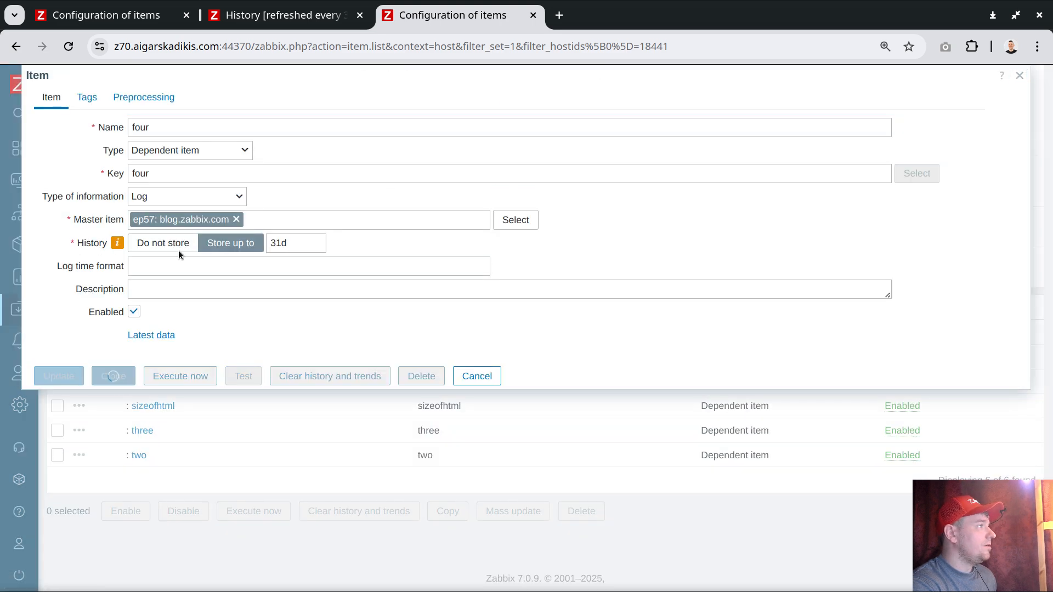
double_click(156, 125)
type("five")
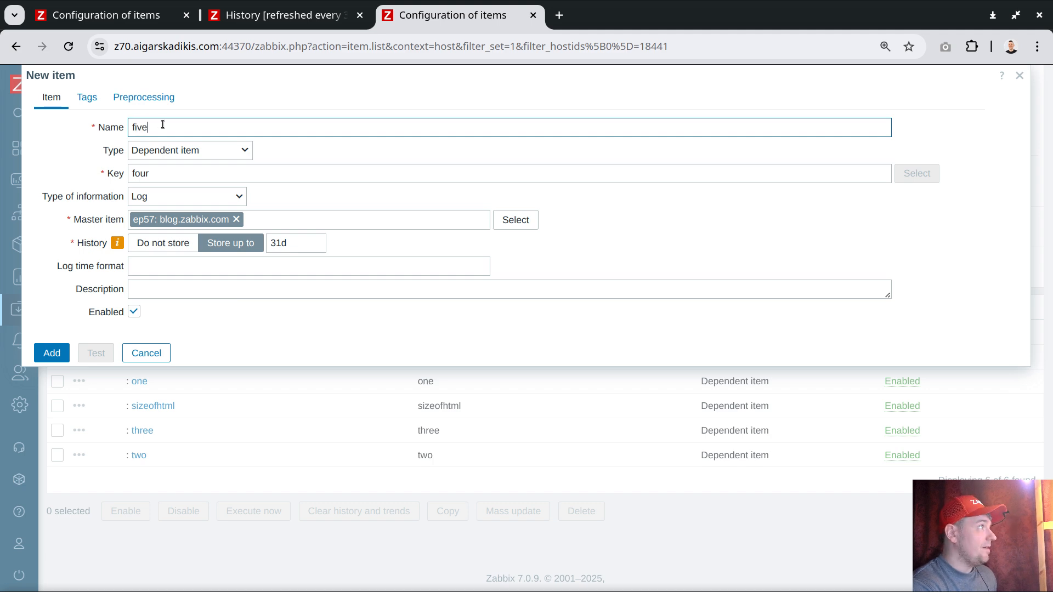
double_click(165, 132)
left_click(156, 173)
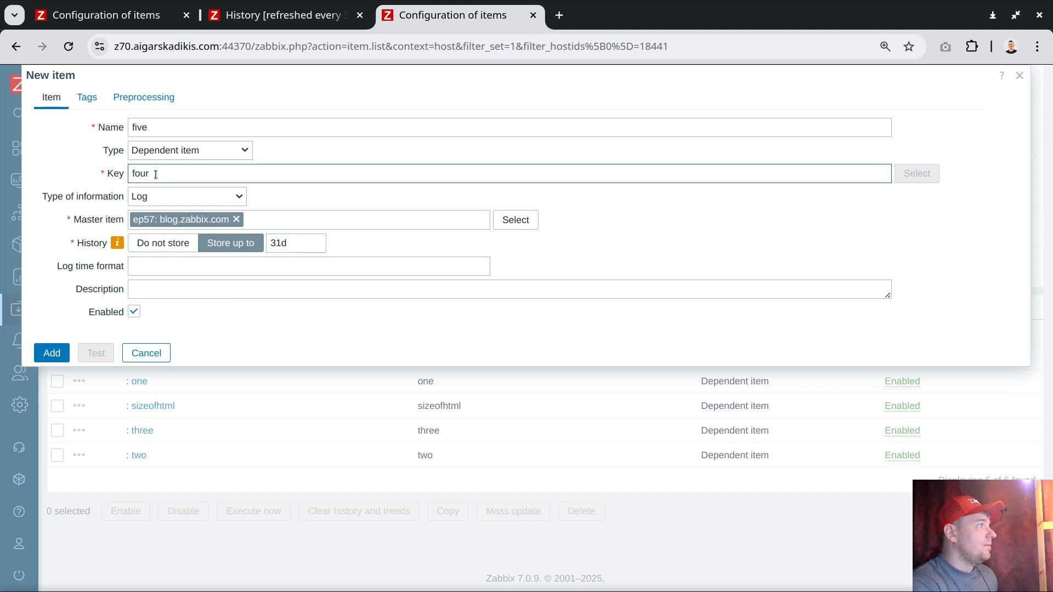
double_click(155, 174)
type("five")
left_click(51, 353)
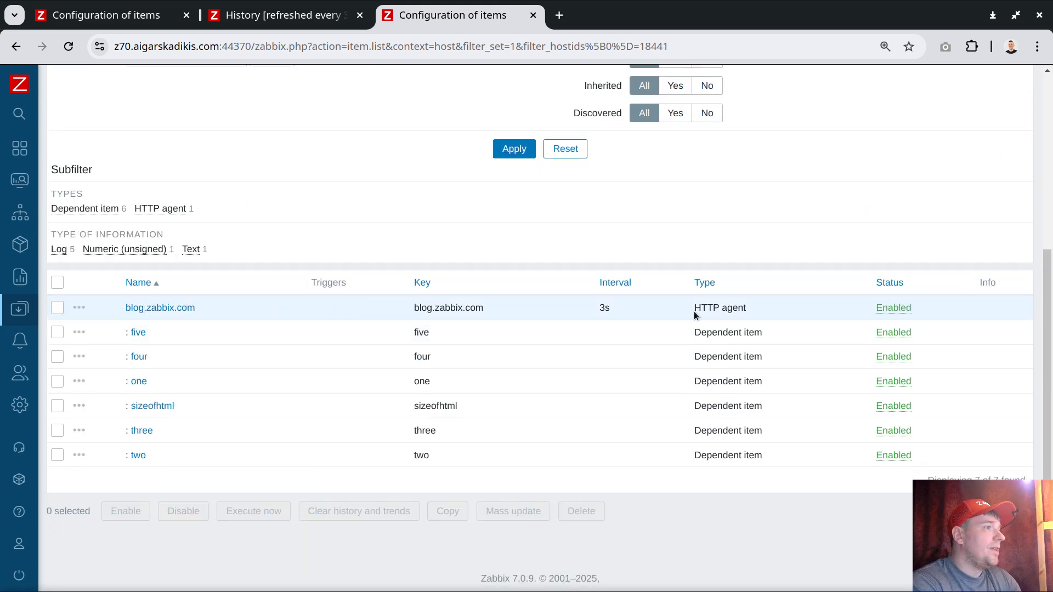
left_click_drag(695, 314, 742, 305)
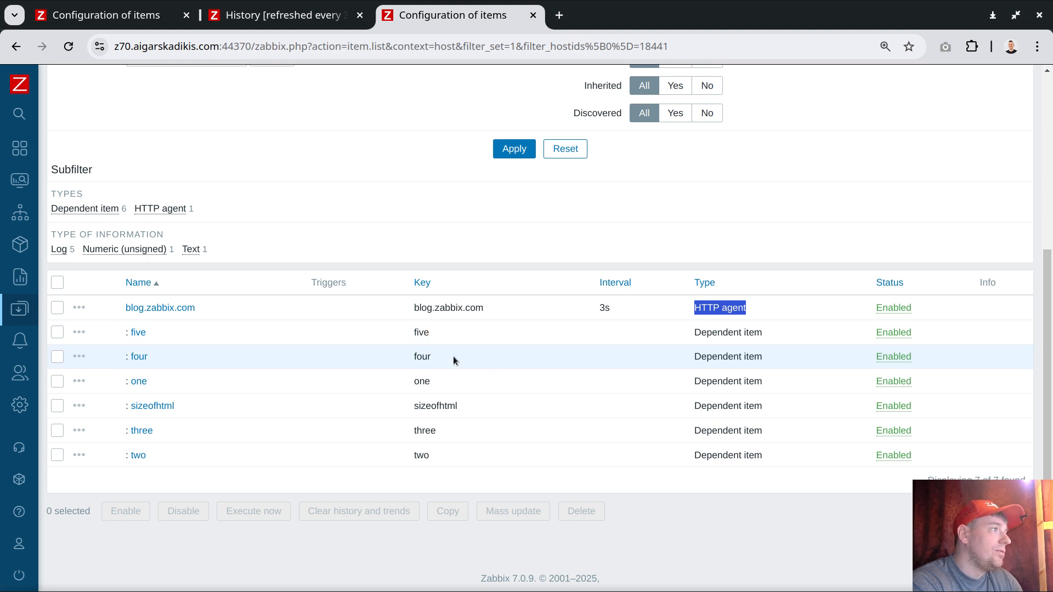
left_click_drag(433, 382, 420, 381)
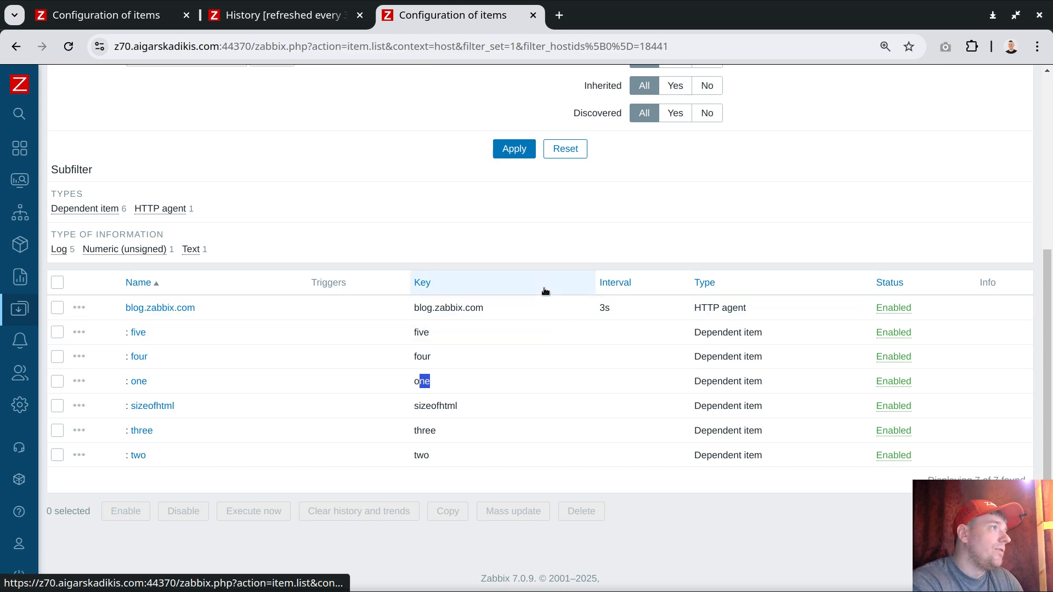
Step: Calculate 64*6 with a Google search in a new browser tab and highlight the result
left_click(559, 13)
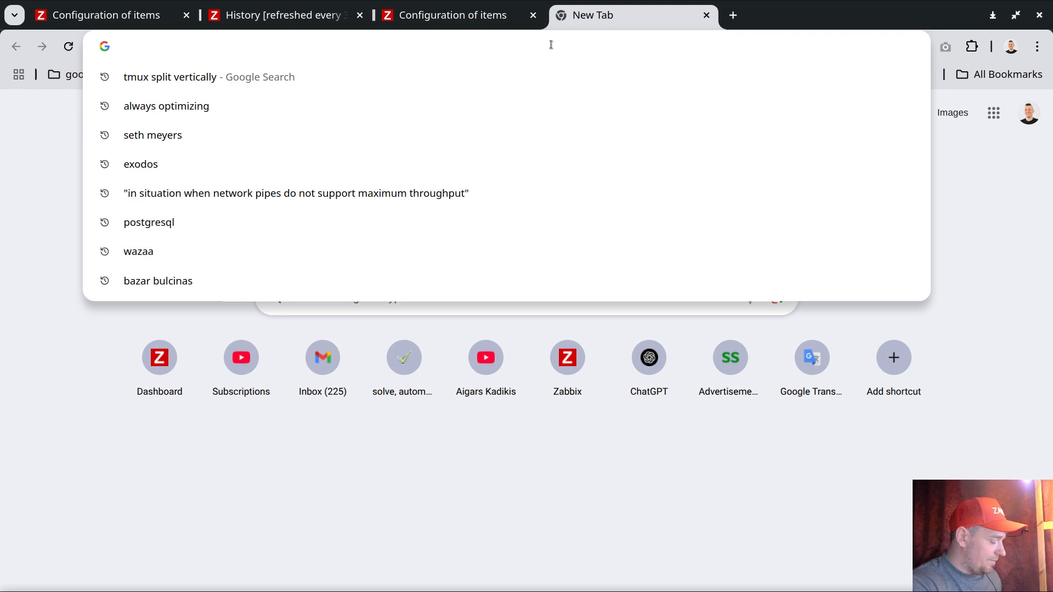
type("64*2")
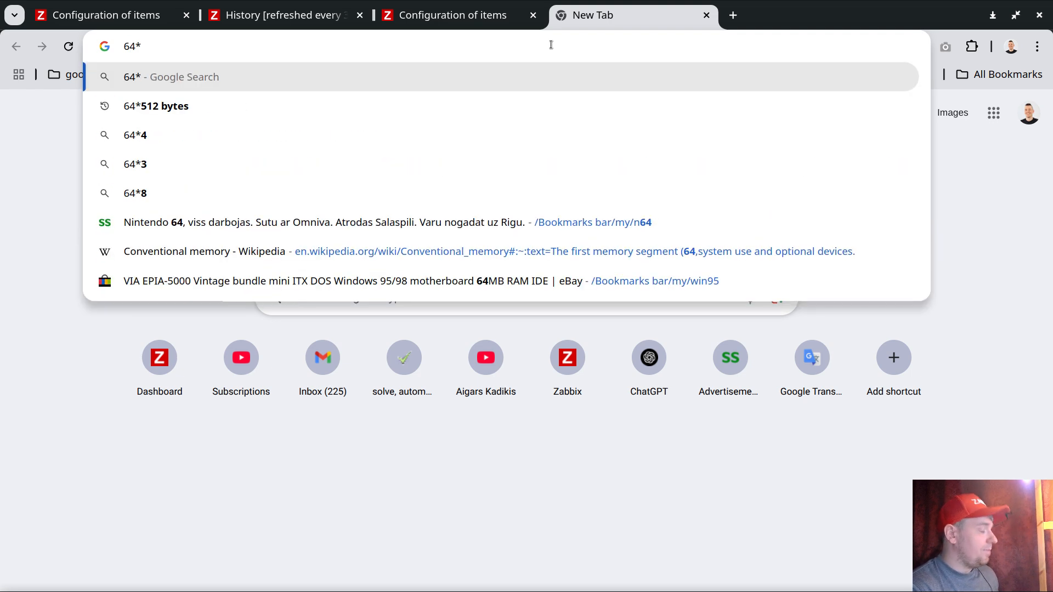
key("BackSpace")
type("6")
key("Return")
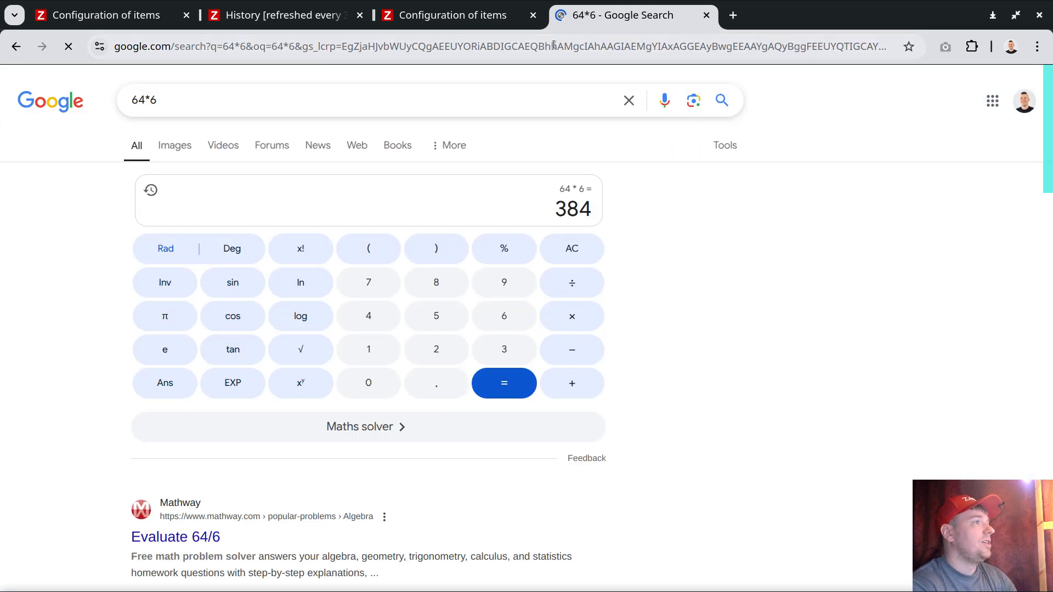
left_click_drag(554, 211, 687, 218)
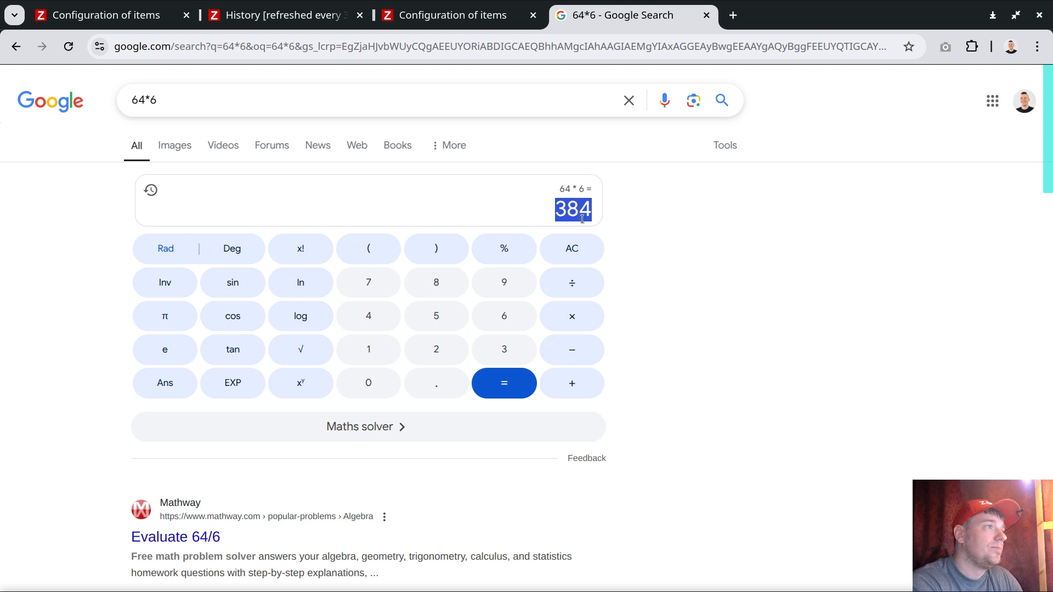
Step: Extend the Google calculation to 64*6*20, and check the delta of z70 test graph in Zabbix
left_click(212, 102)
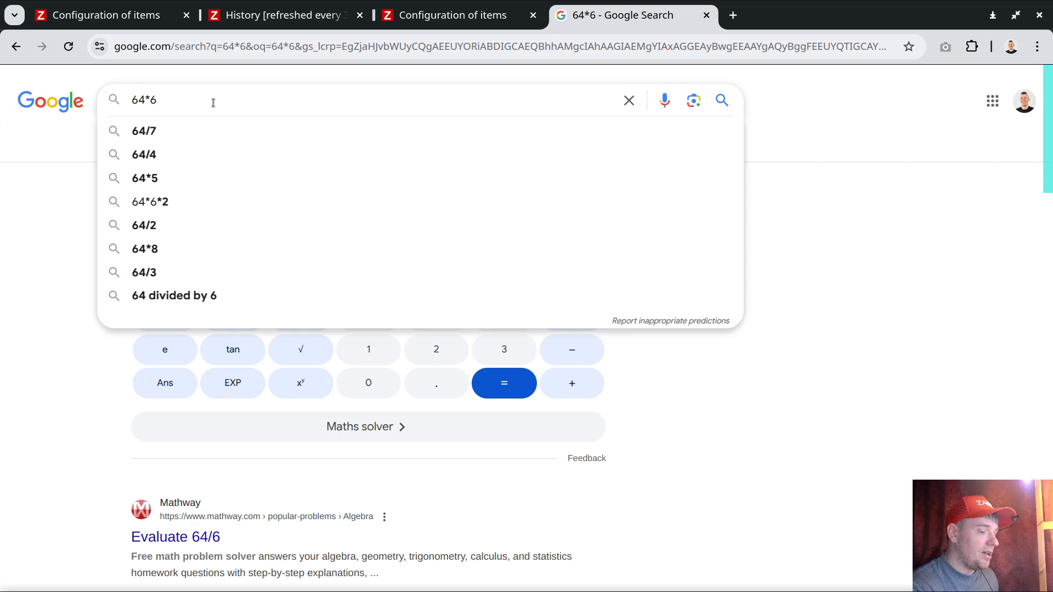
type("*30")
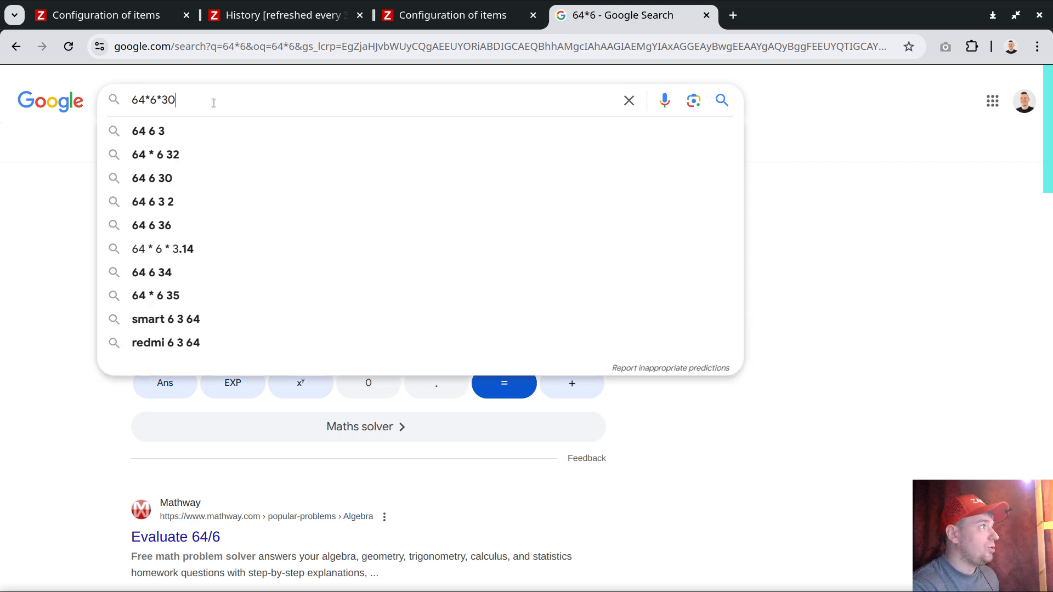
key("BackSpace")
key("BackSpace")
type("20")
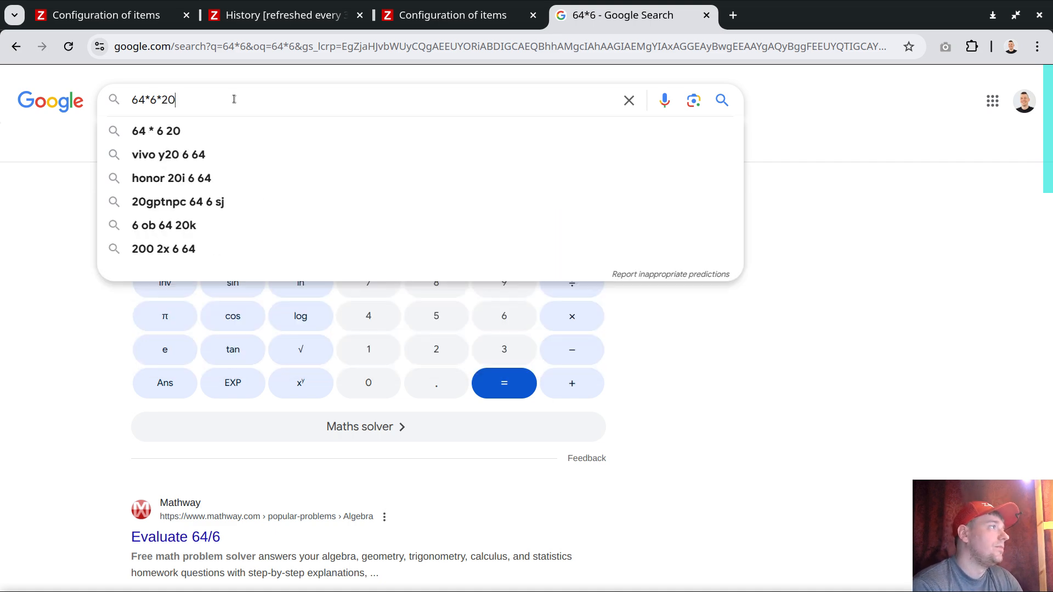
key("Return")
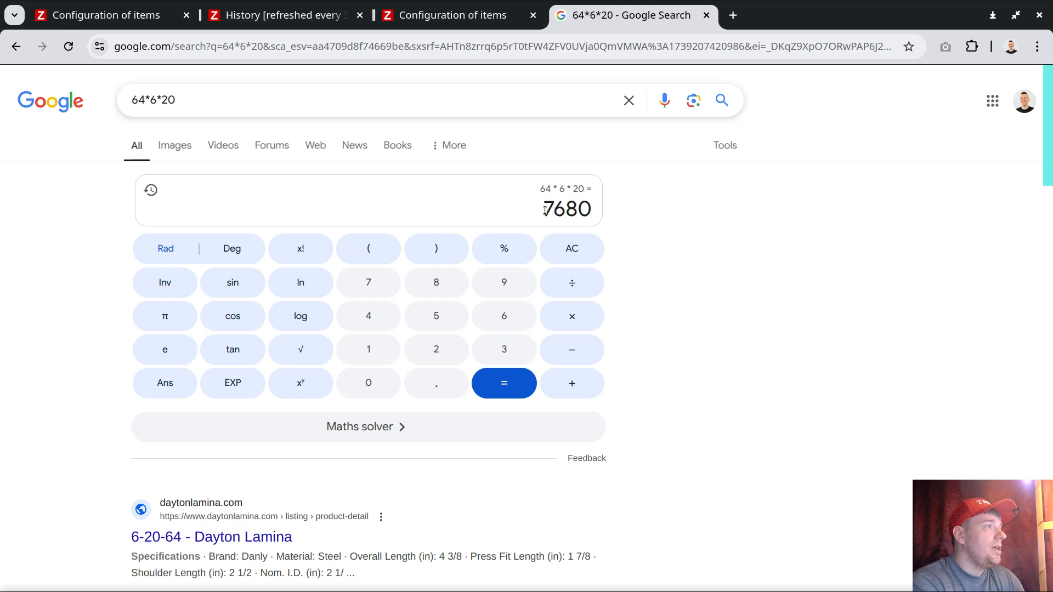
left_click_drag(545, 210, 591, 213)
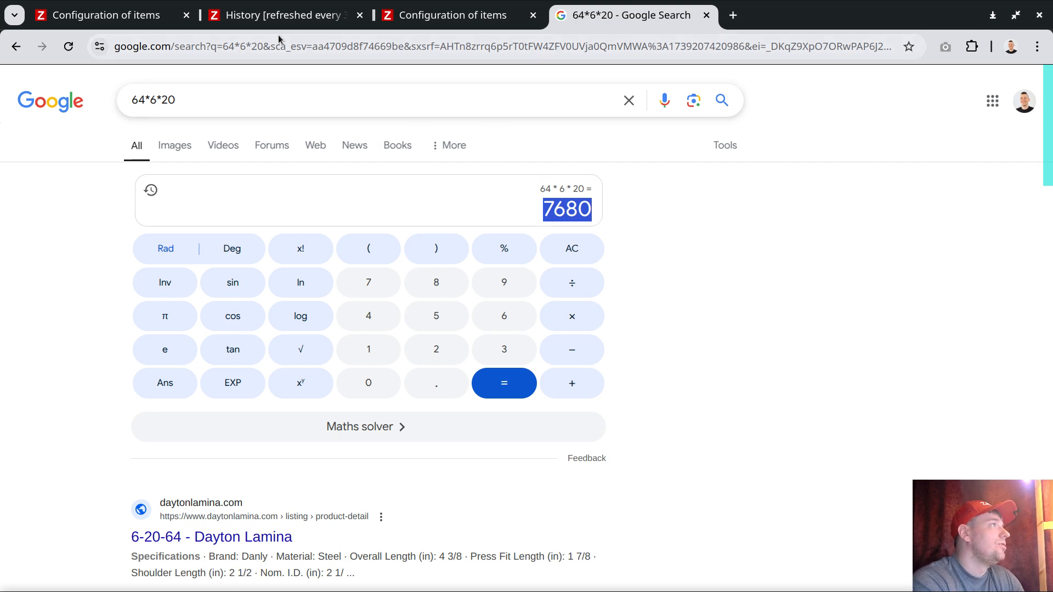
left_click(312, 20)
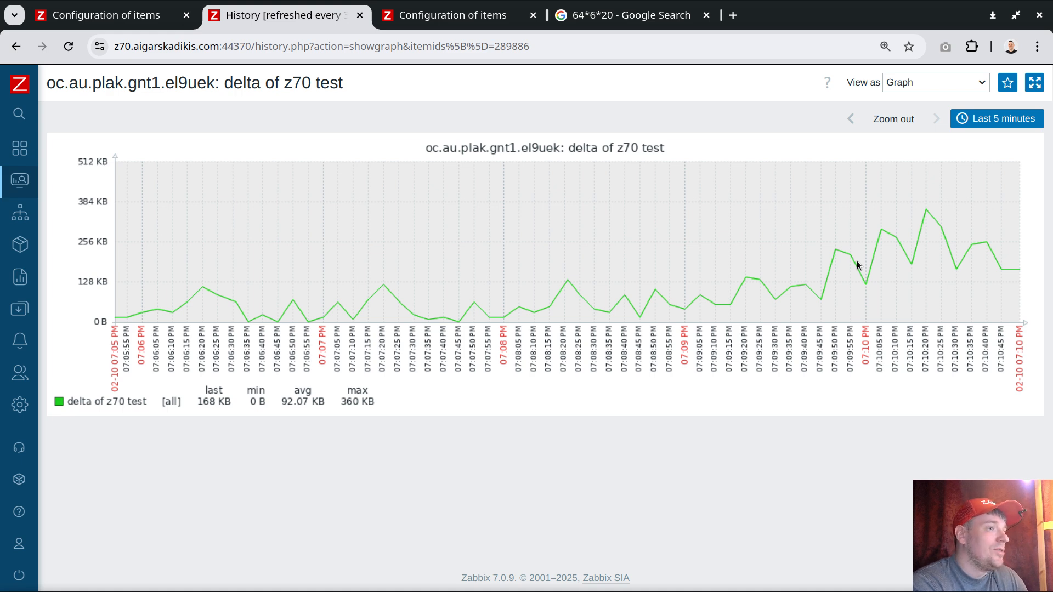
Step: Try the Do not store history option on ep57's dependent item five without saving it
left_click(453, 15)
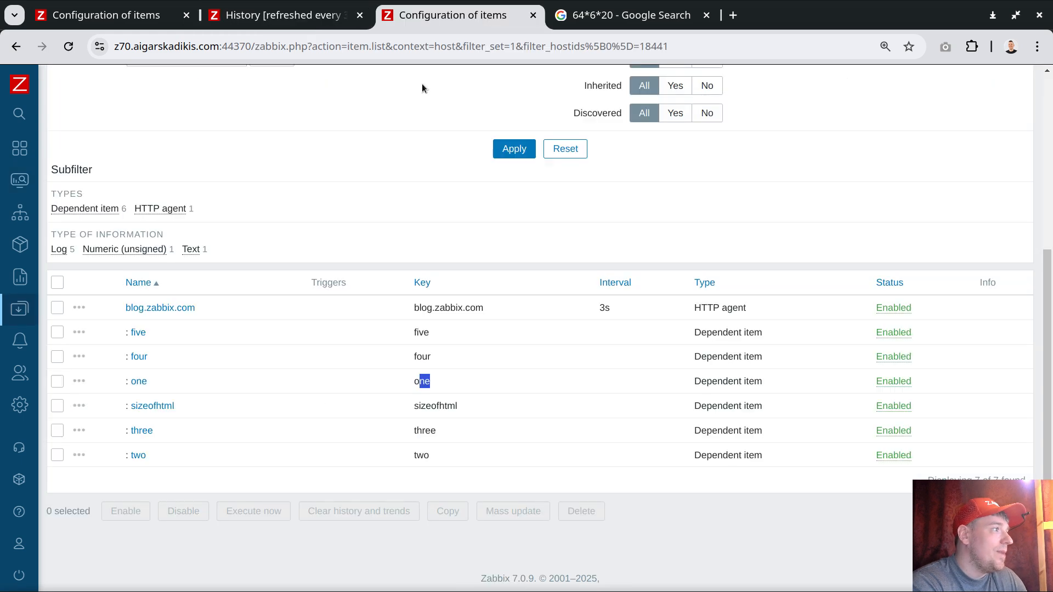
left_click(138, 333)
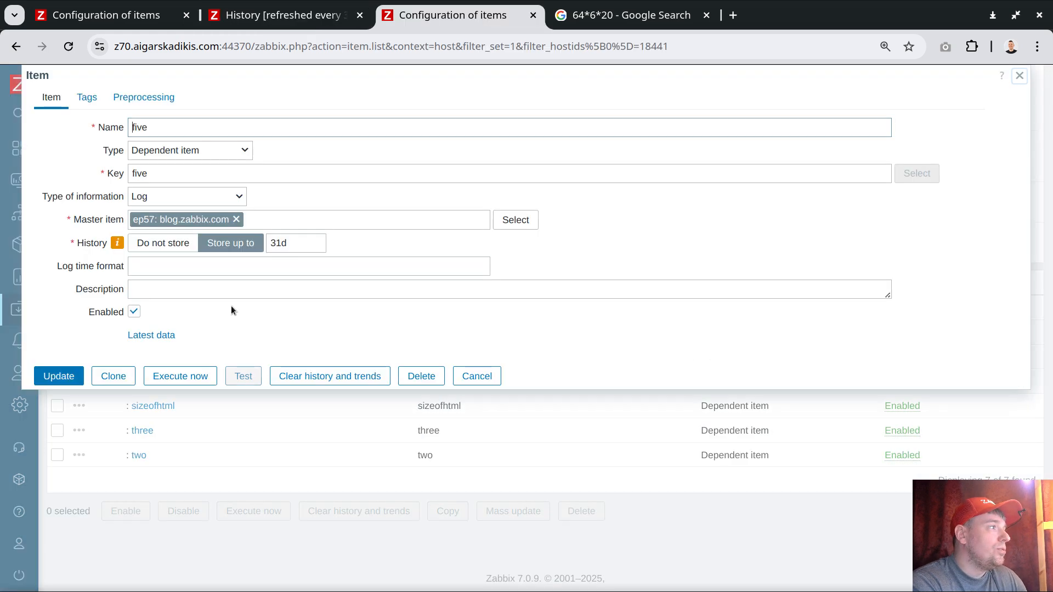
left_click(152, 244)
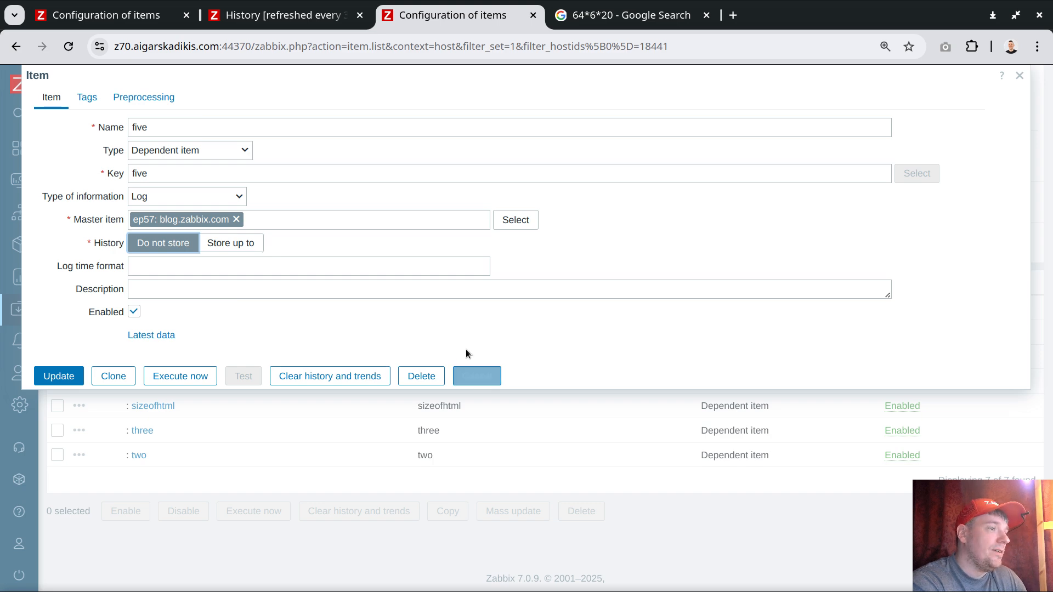
left_click(478, 373)
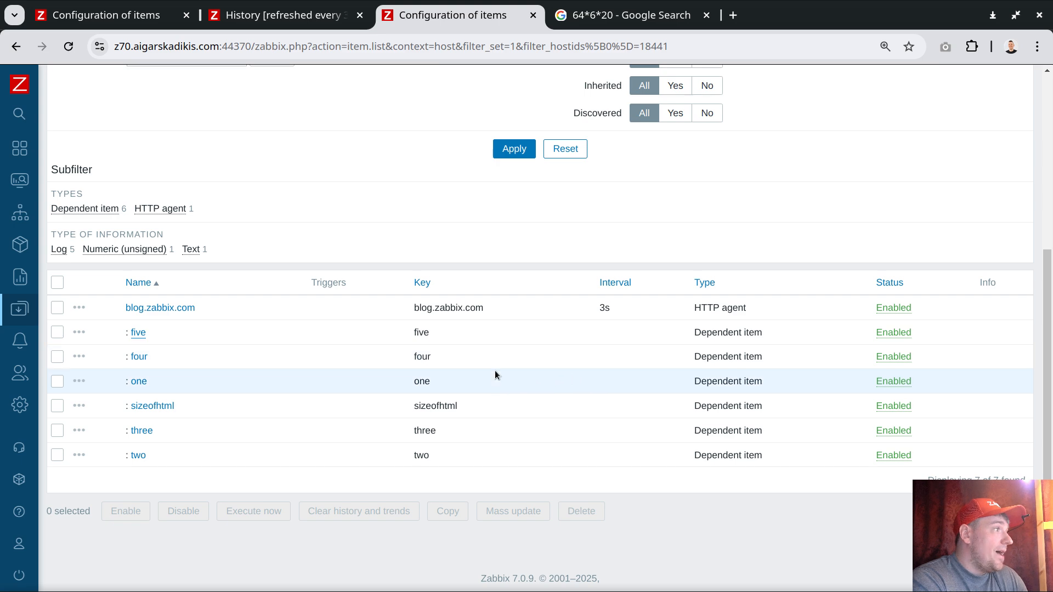
scroll(379, 269, "up", 5)
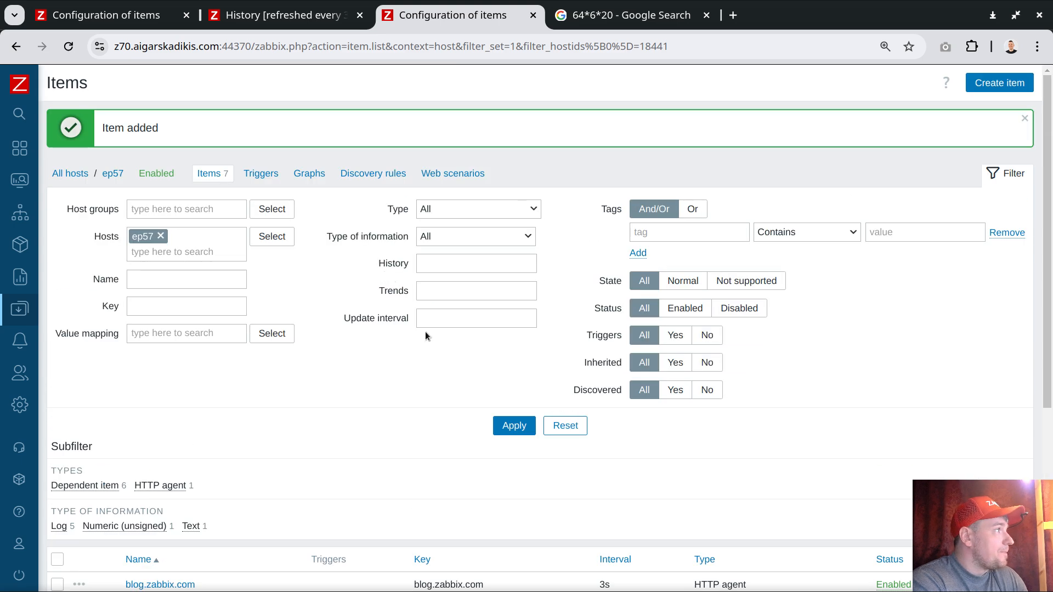
scroll(425, 333, "down", 3)
scroll(422, 336, "up", 3)
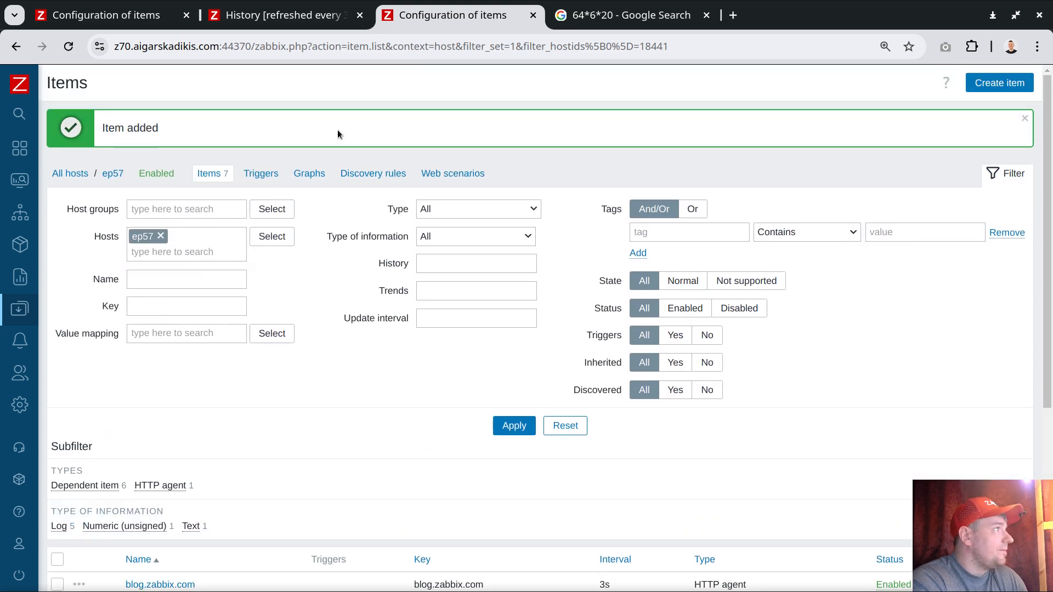
scroll(312, 179, "down", 2)
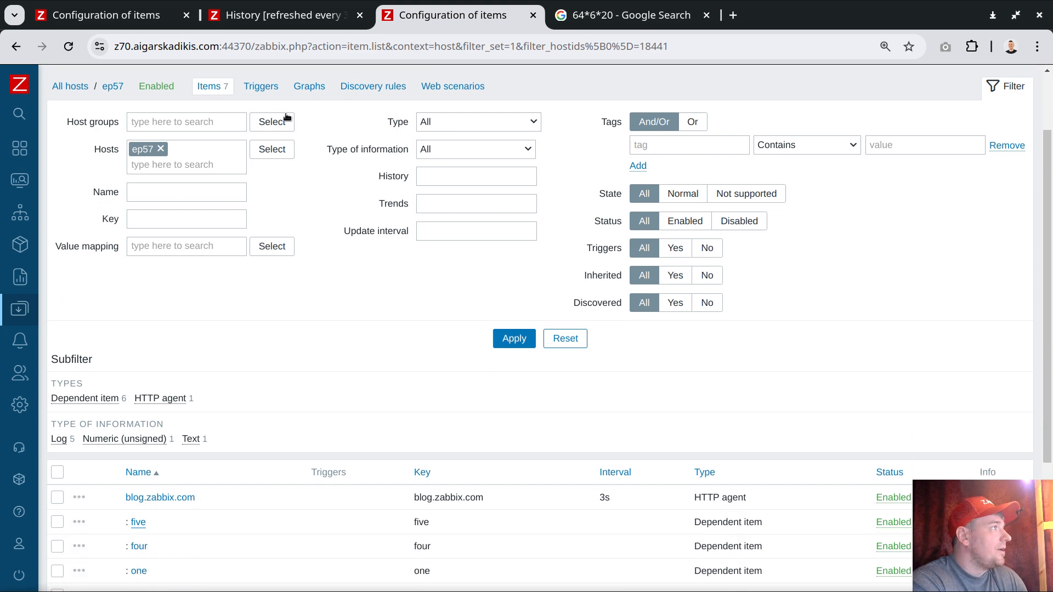
left_click(263, 88)
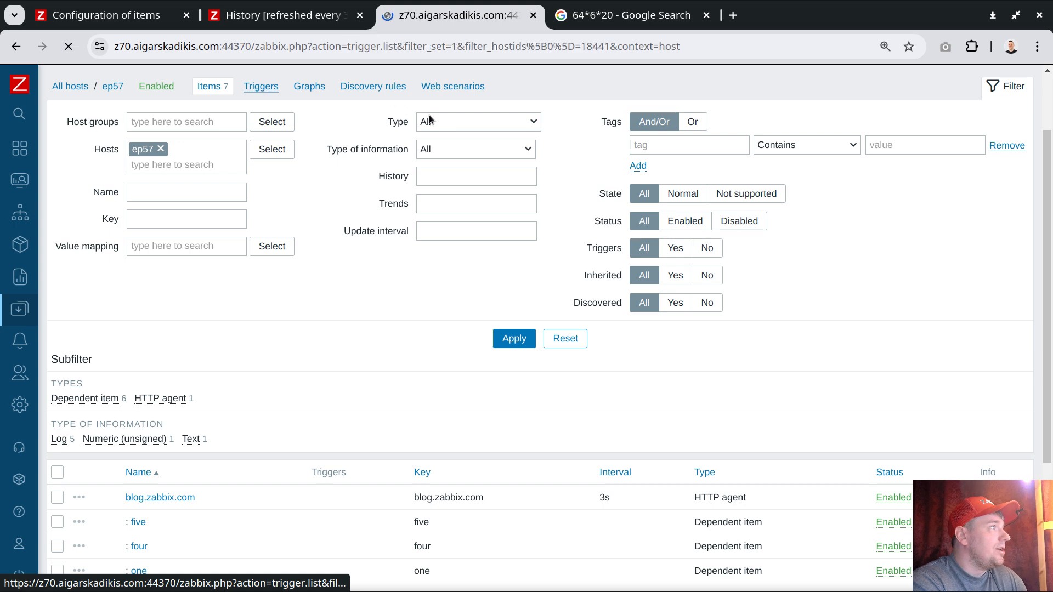
left_click(997, 85)
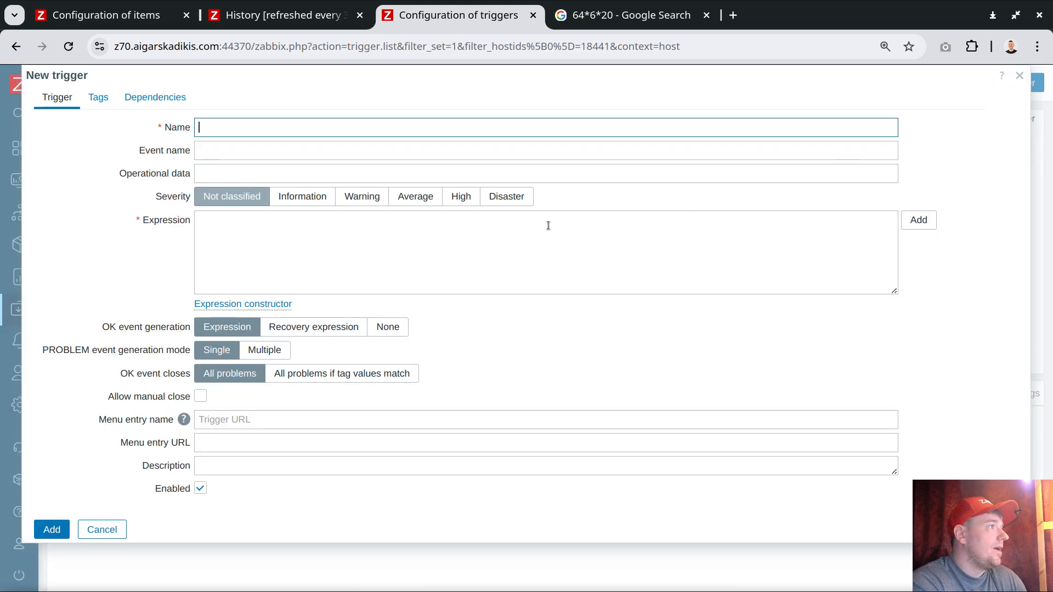
left_click(928, 220)
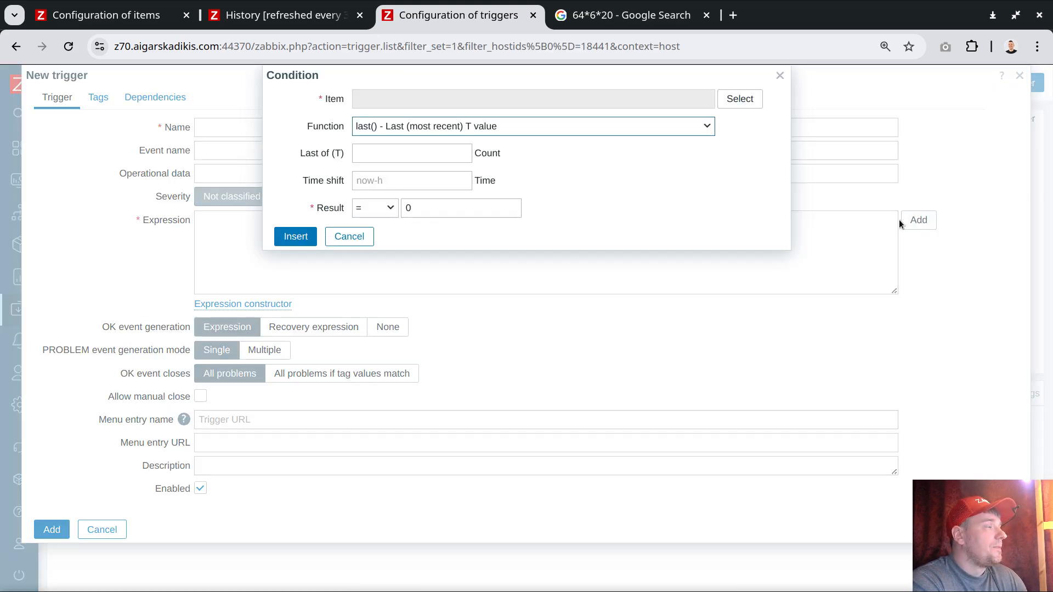
left_click(738, 101)
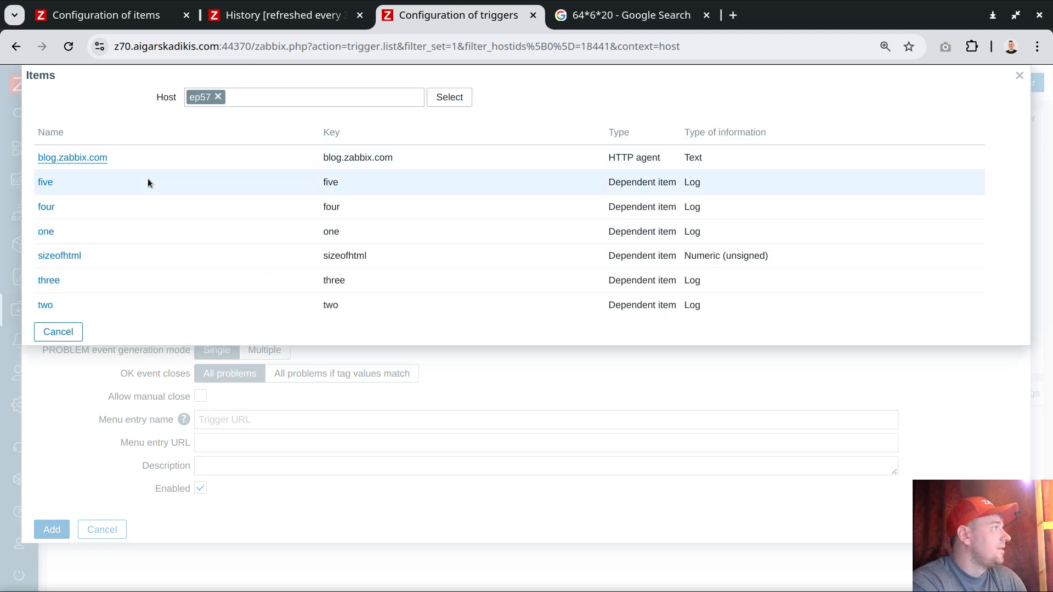
left_click(62, 333)
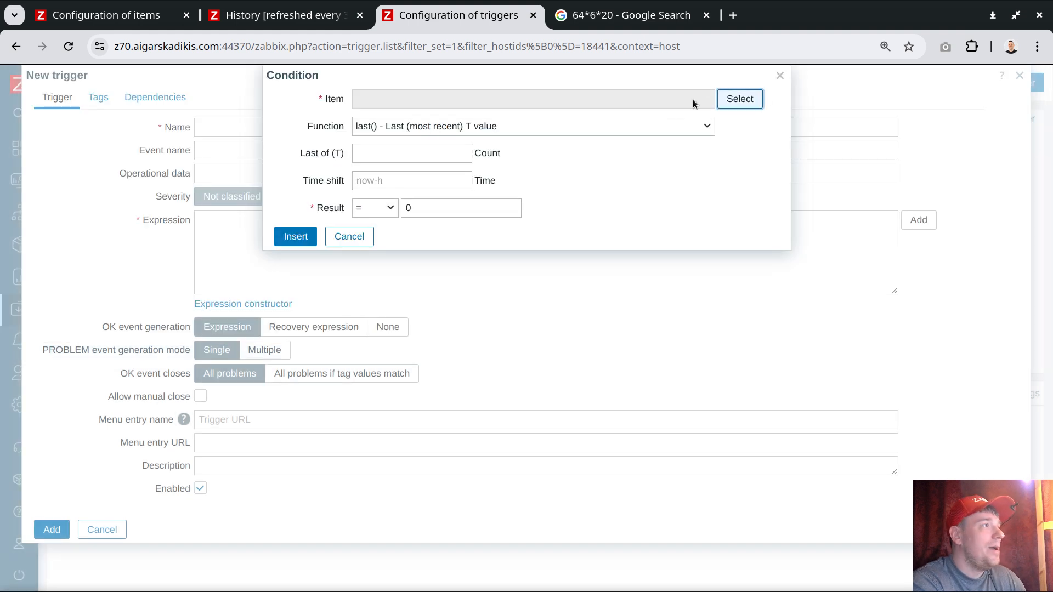
left_click(780, 75)
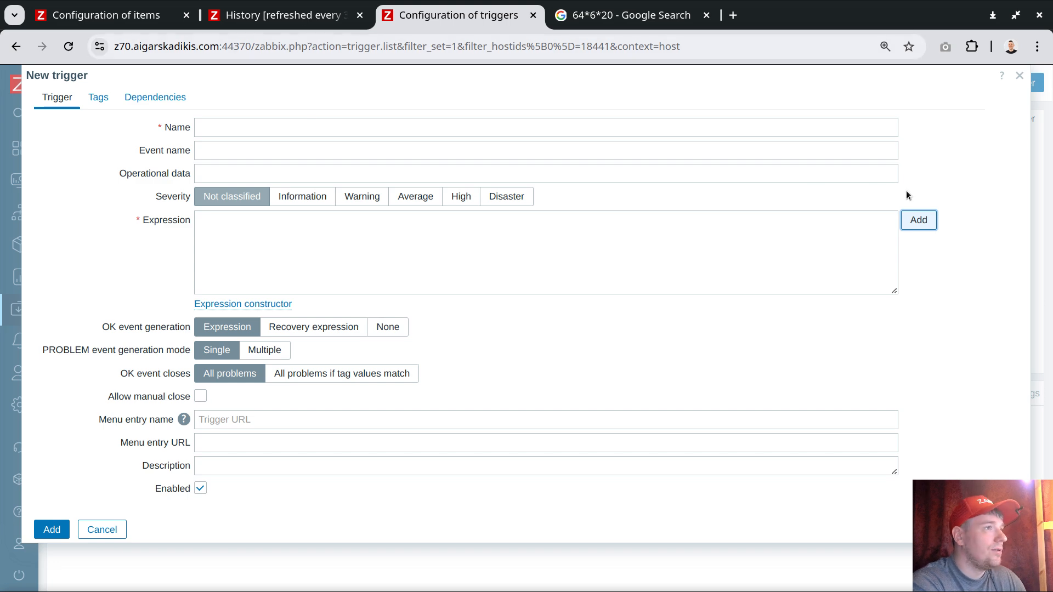
left_click(1020, 77)
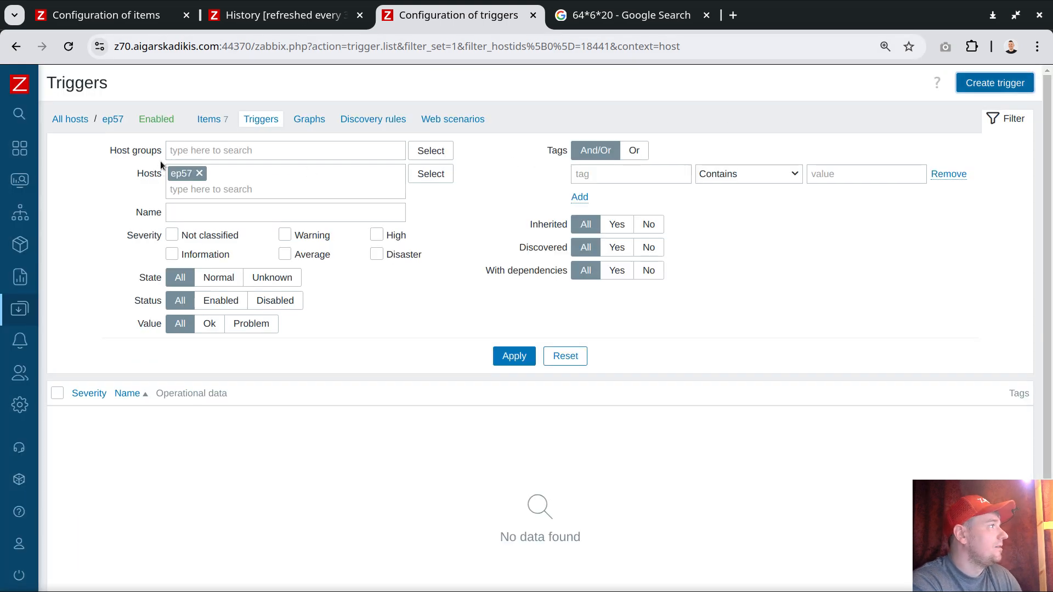
Step: Filter the full host list by the name plak
left_click(67, 120)
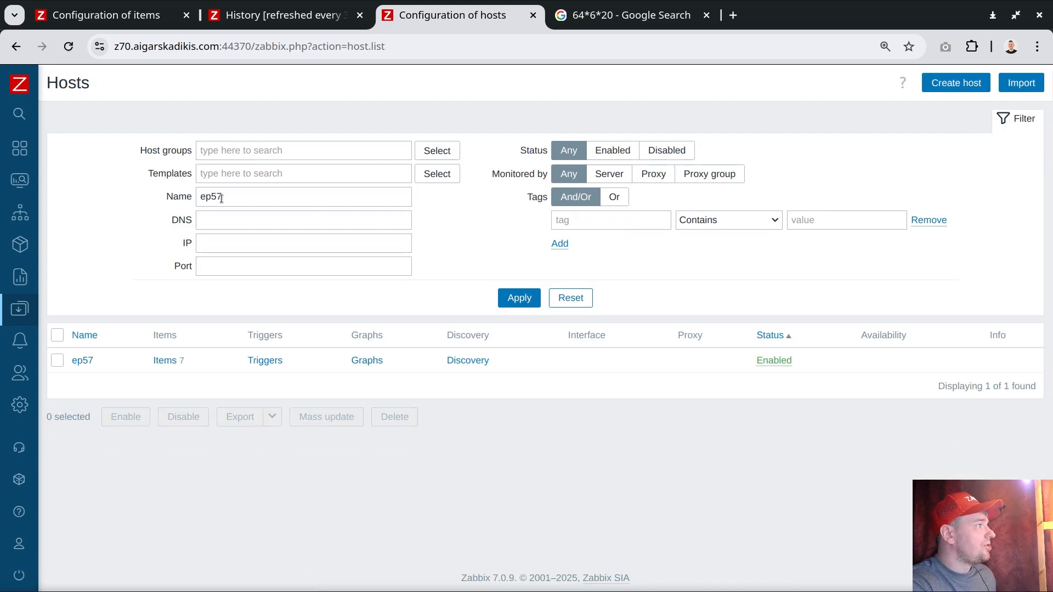
double_click(219, 195)
type("palk")
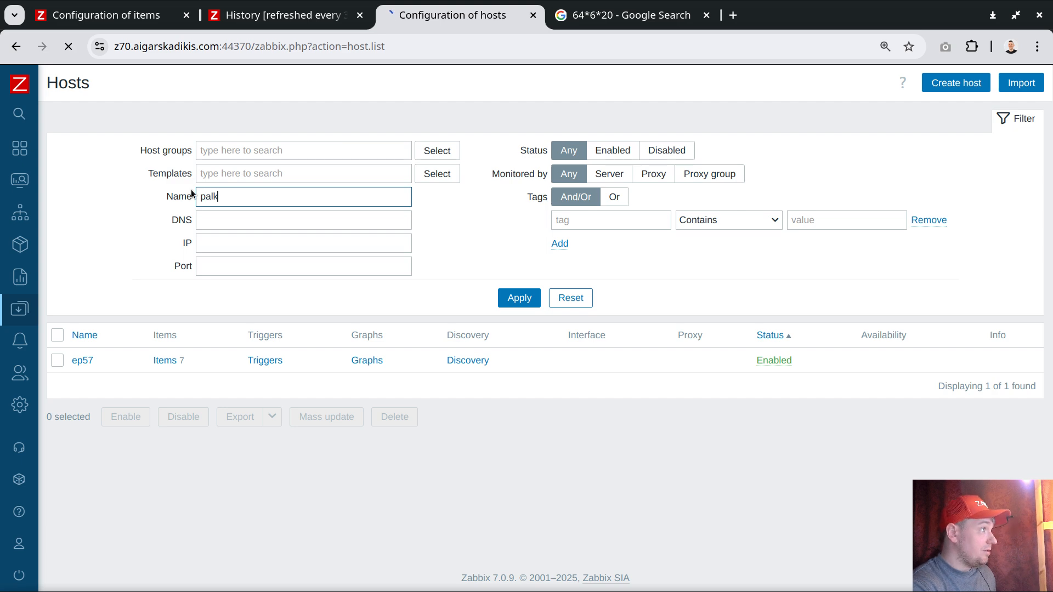
key("Return")
double_click(215, 193)
type("pa")
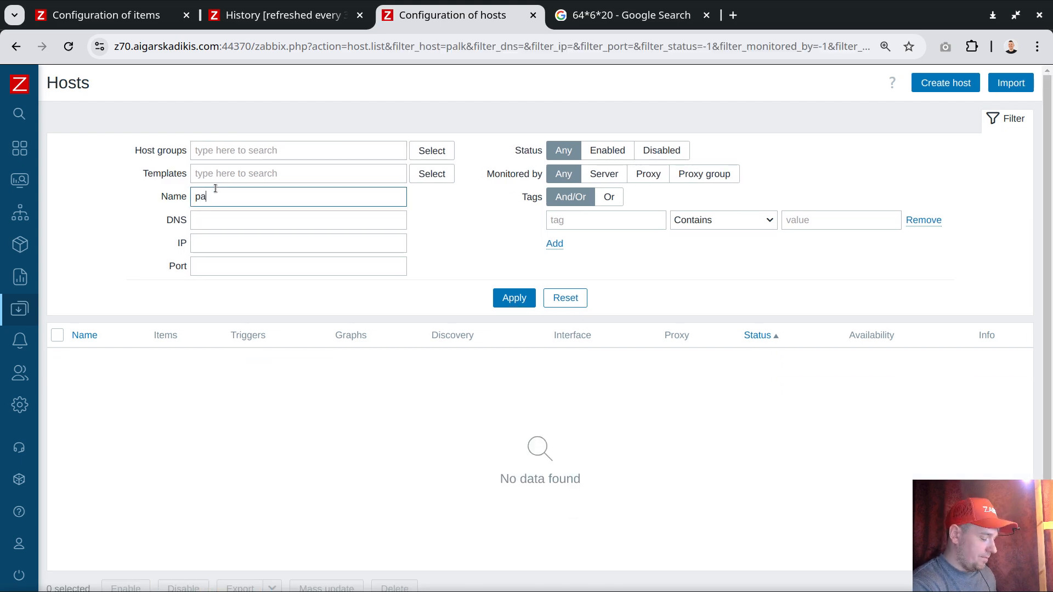
type("lak")
key("Return")
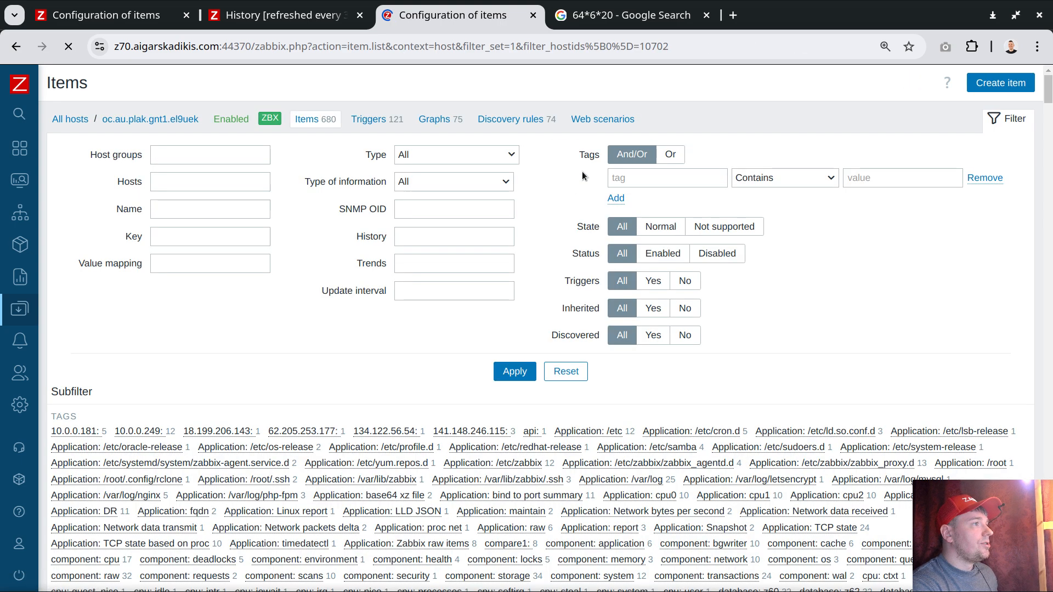
Step: Open the items of host oc.au.plak.gnt1.el9uek and filter them by the tag ep57
left_click(639, 178)
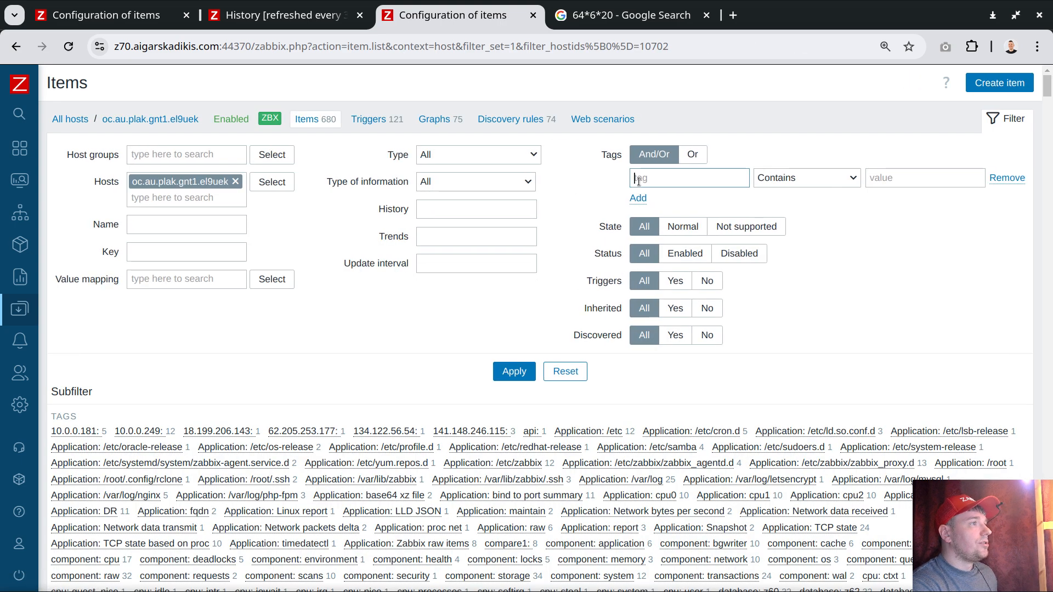
type("ep57")
key("Return")
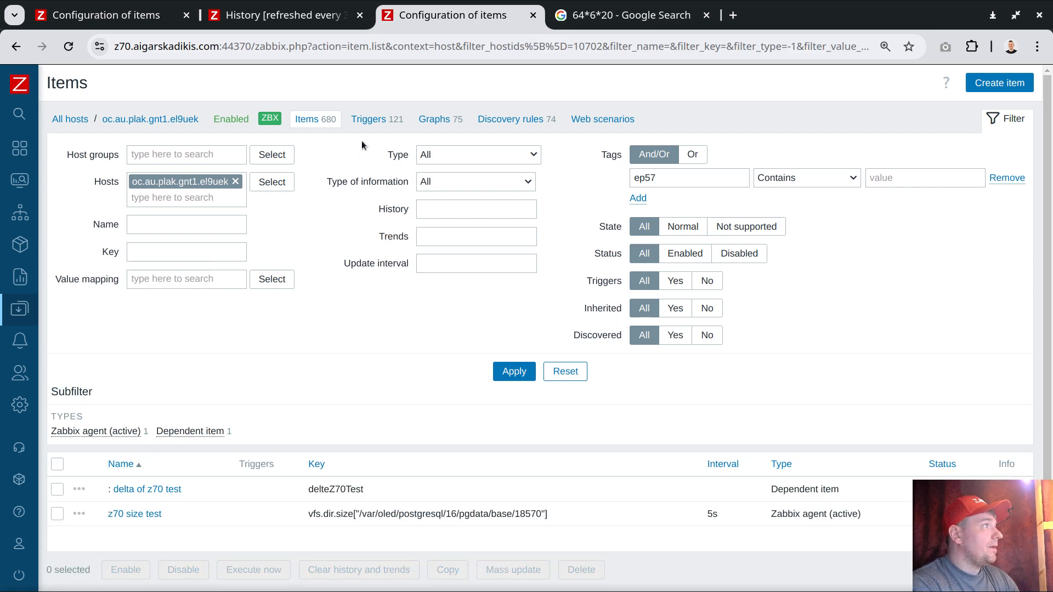
Step: Start a new trigger on oc.au.plak.gnt1.el9uek and choose delta of z70 test as the item of its expression condition
left_click(375, 120)
left_click(998, 82)
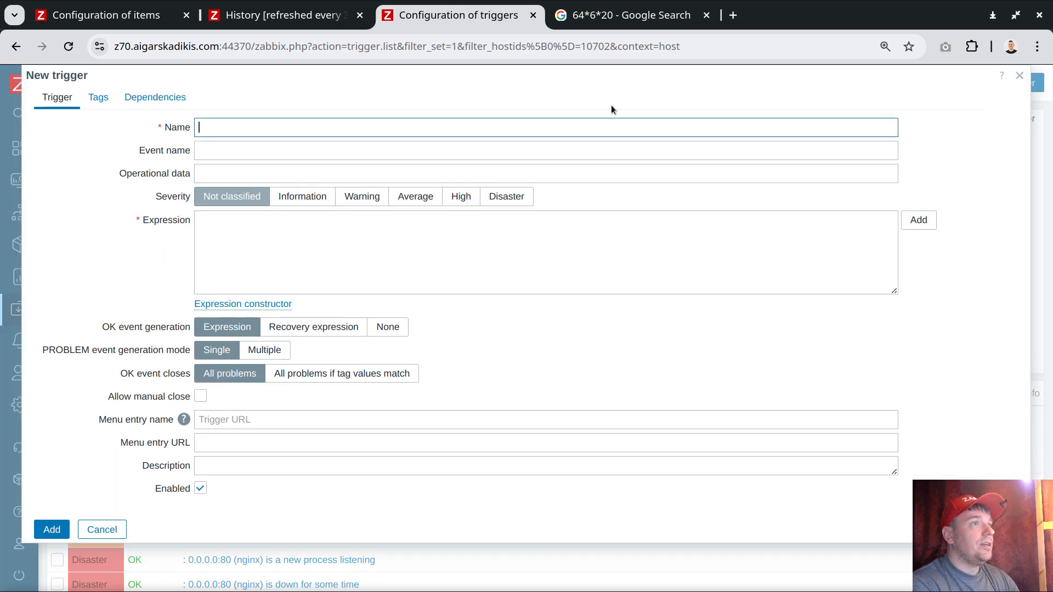
left_click(919, 220)
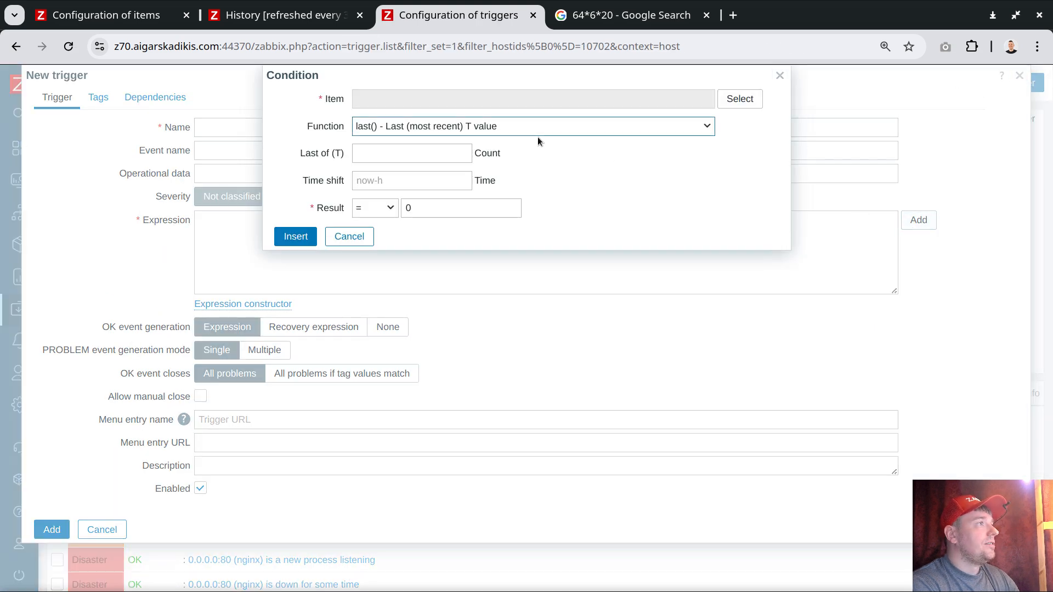
left_click(723, 102)
key("ctrl+f")
type("test")
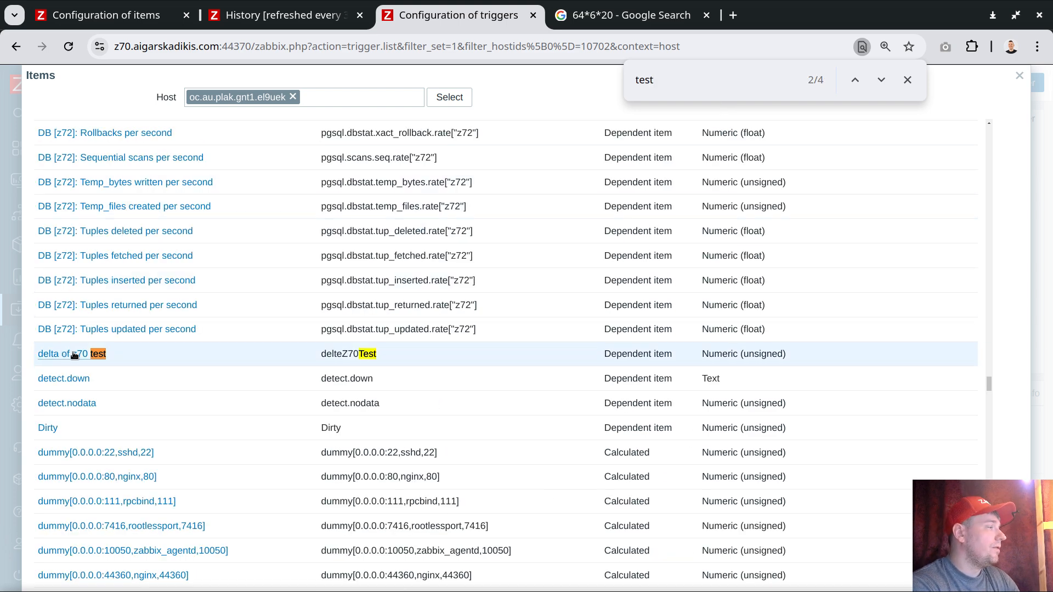
left_click(83, 357)
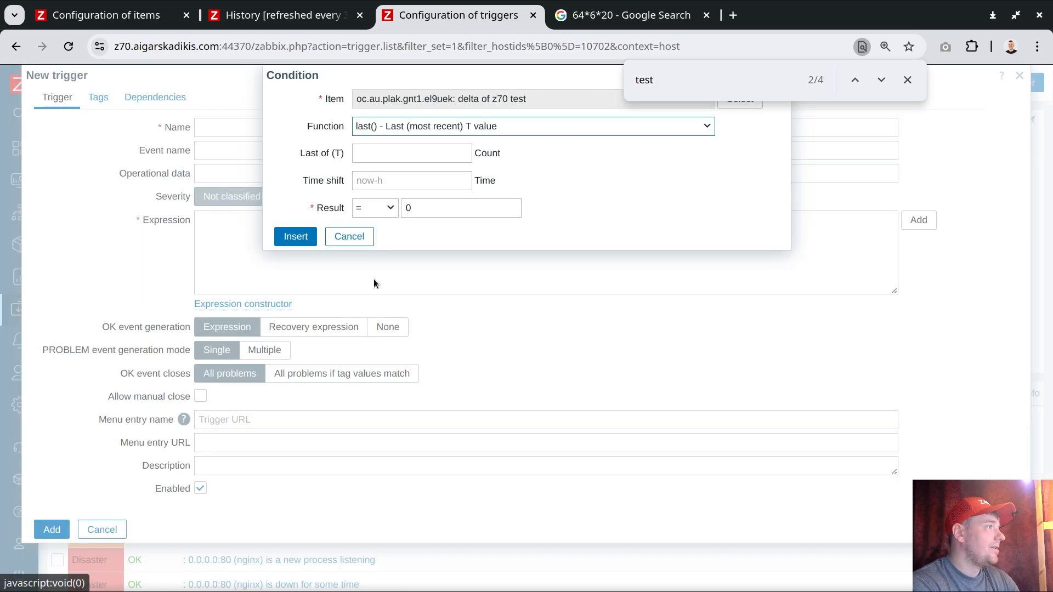
left_click(908, 80)
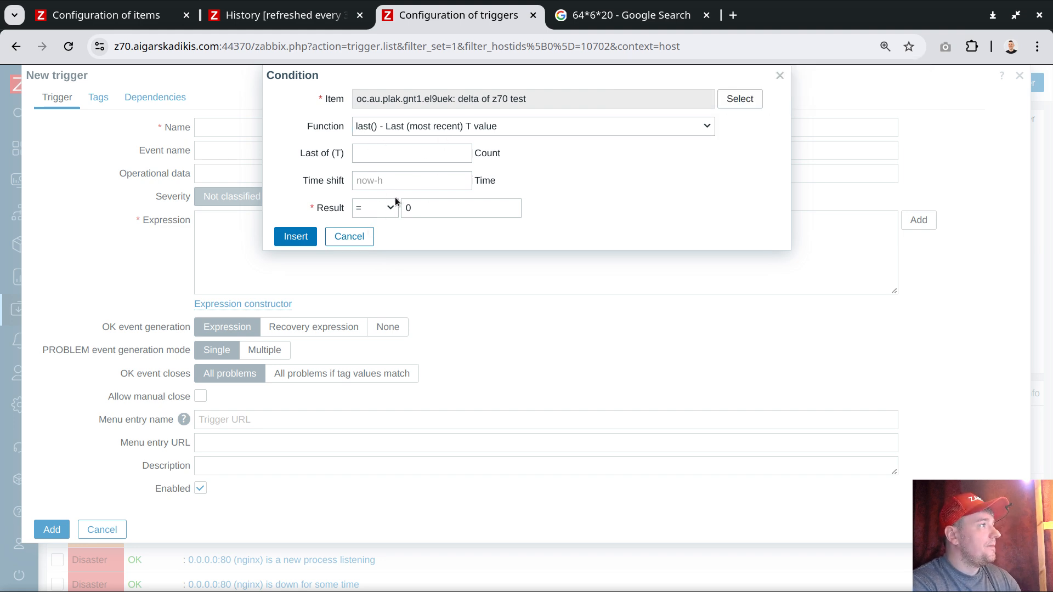
Step: Set the condition's result operator to > and show the delta of z70 test history as 500 latest values
left_click(368, 204)
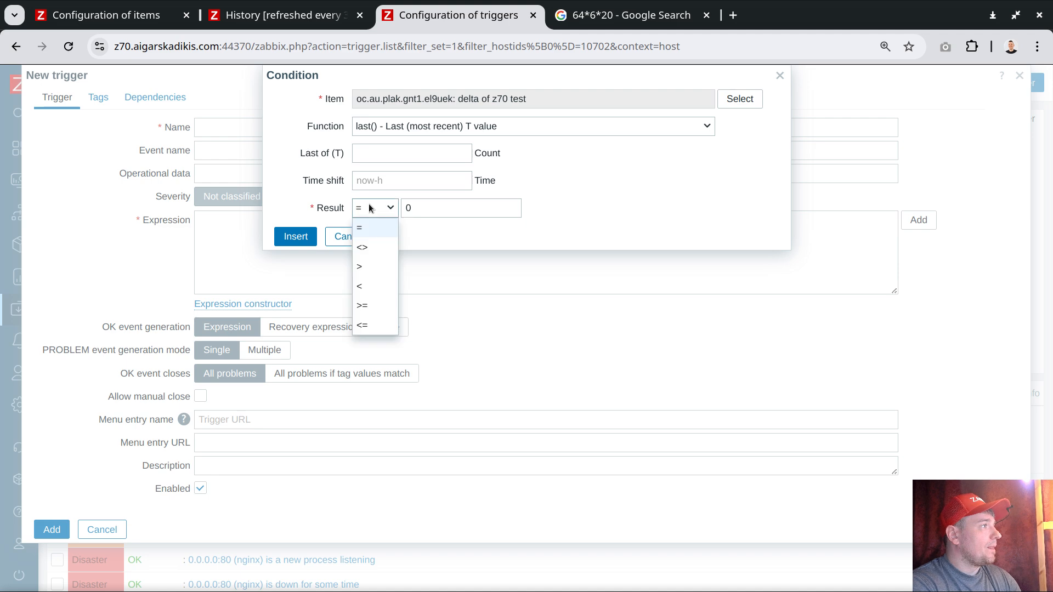
left_click(368, 269)
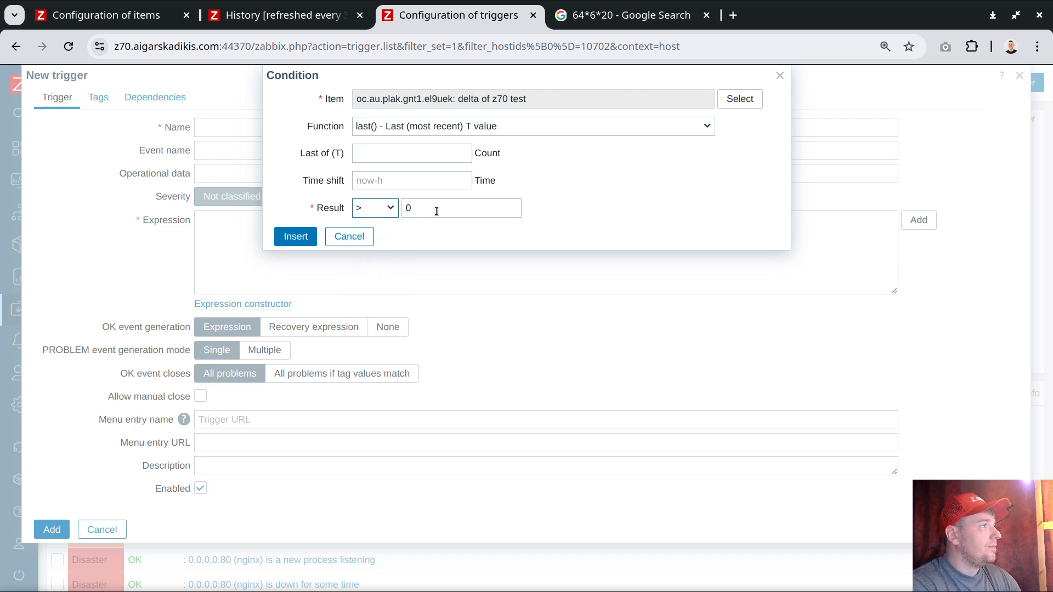
left_click(262, 17)
left_click(937, 82)
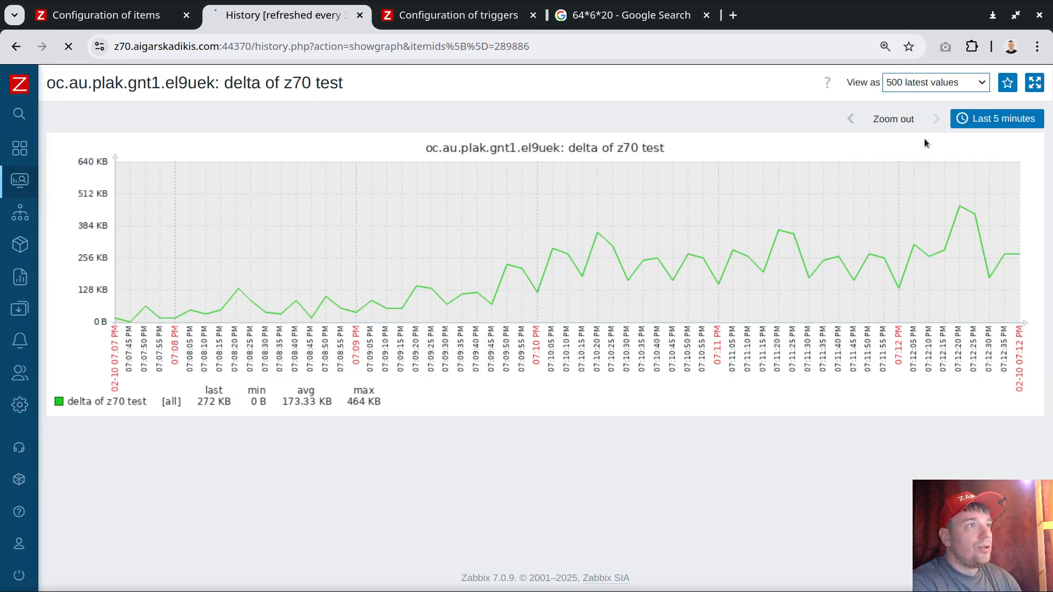
left_click(925, 140)
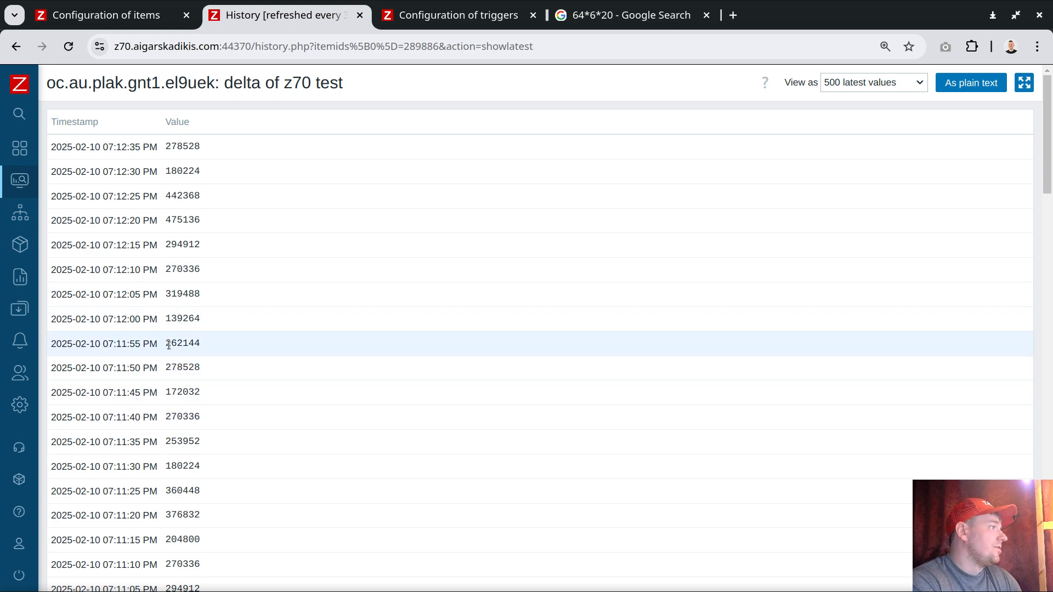
Step: Copy the value 122880 from the 07:09:40 PM history entry and use it as the condition's result threshold
left_click_drag(164, 393, 207, 395)
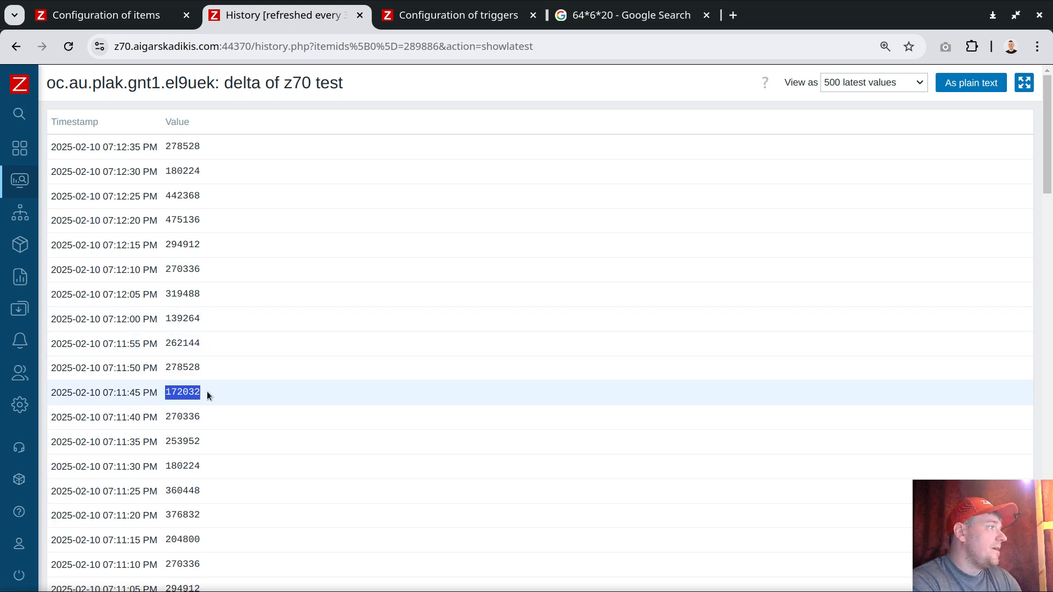
scroll(182, 401, "down", 10)
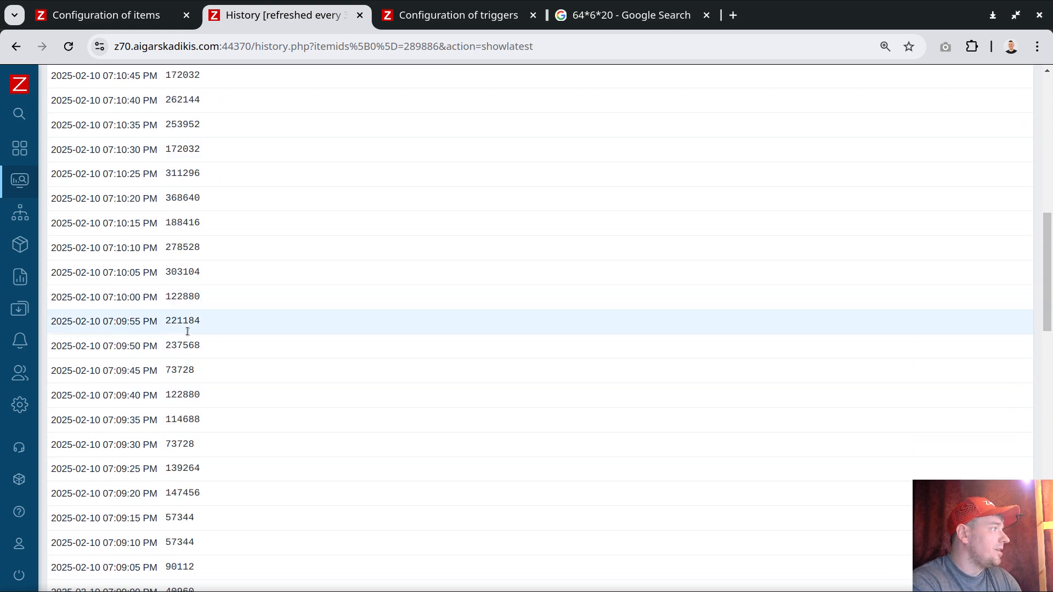
left_click_drag(165, 395, 201, 391)
right_click(177, 396)
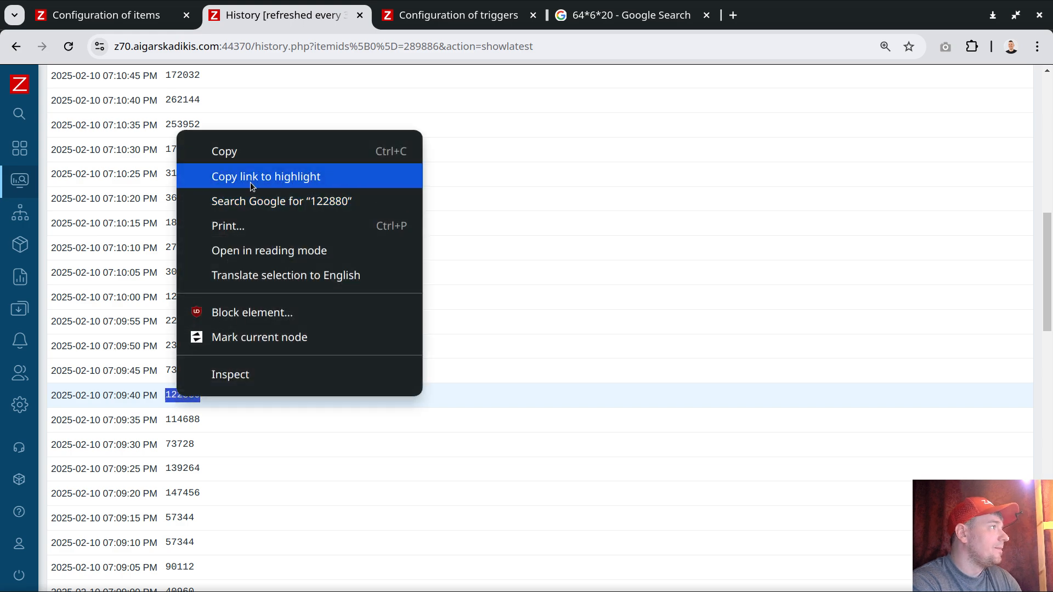
left_click(252, 154)
left_click(443, 25)
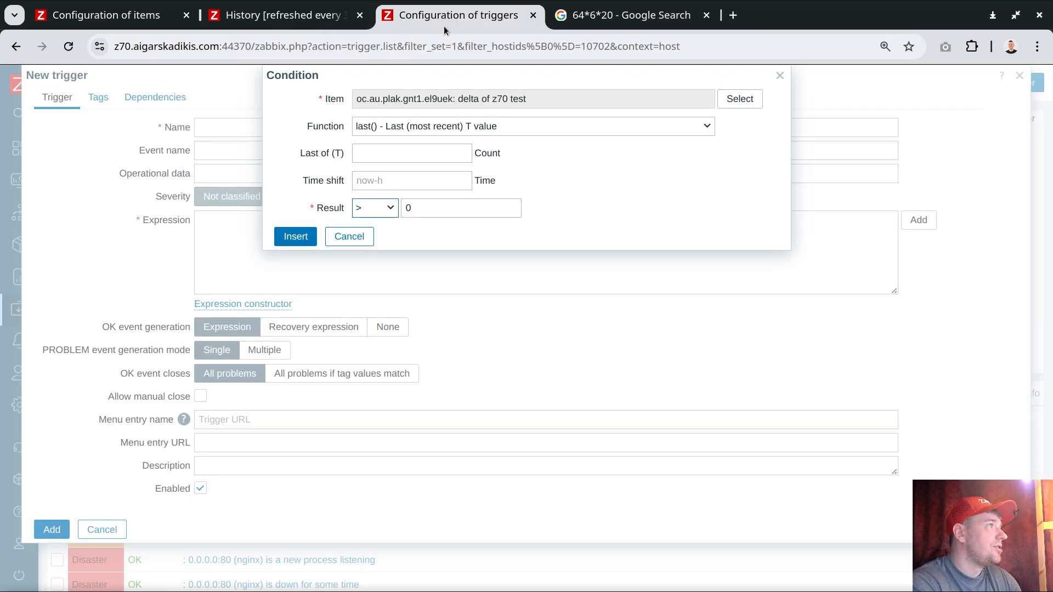
double_click(430, 207)
key("ctrl+v")
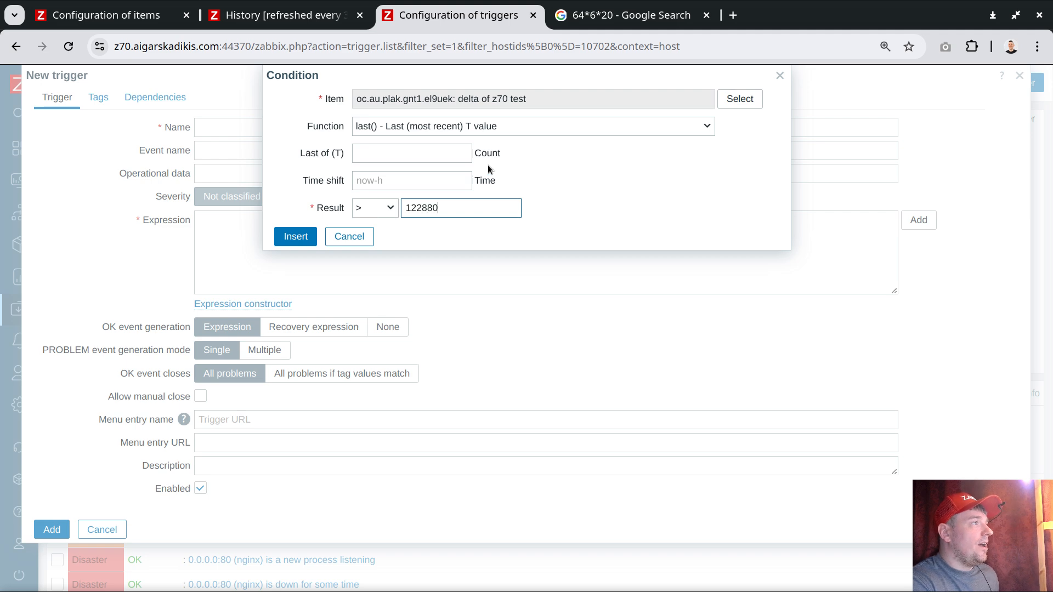
Step: Change the condition's function to min() over the last 10 by Count and insert it into the trigger expression
left_click(433, 125)
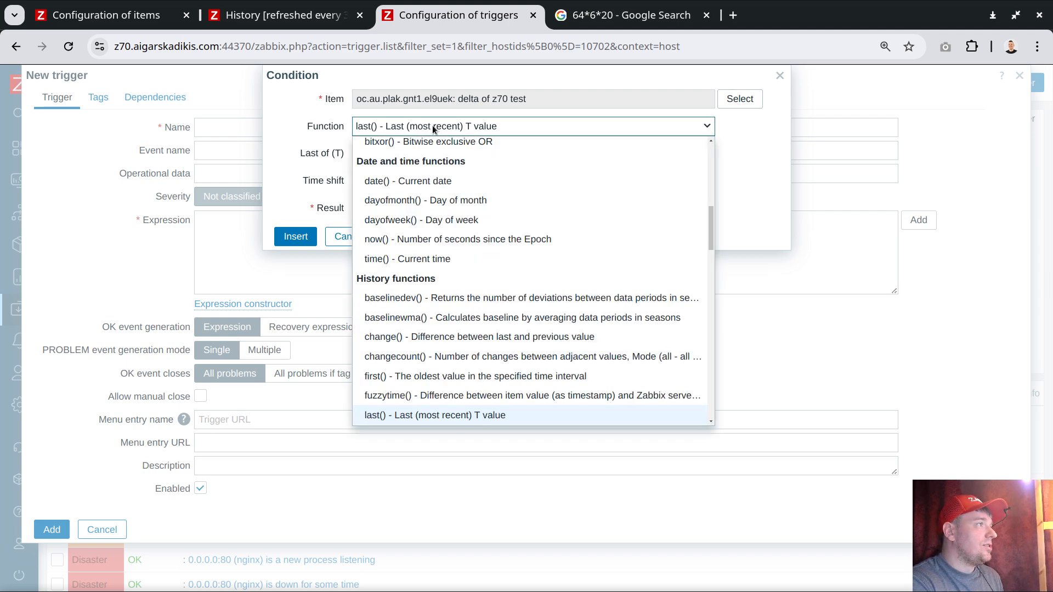
scroll(434, 203, "up", 5)
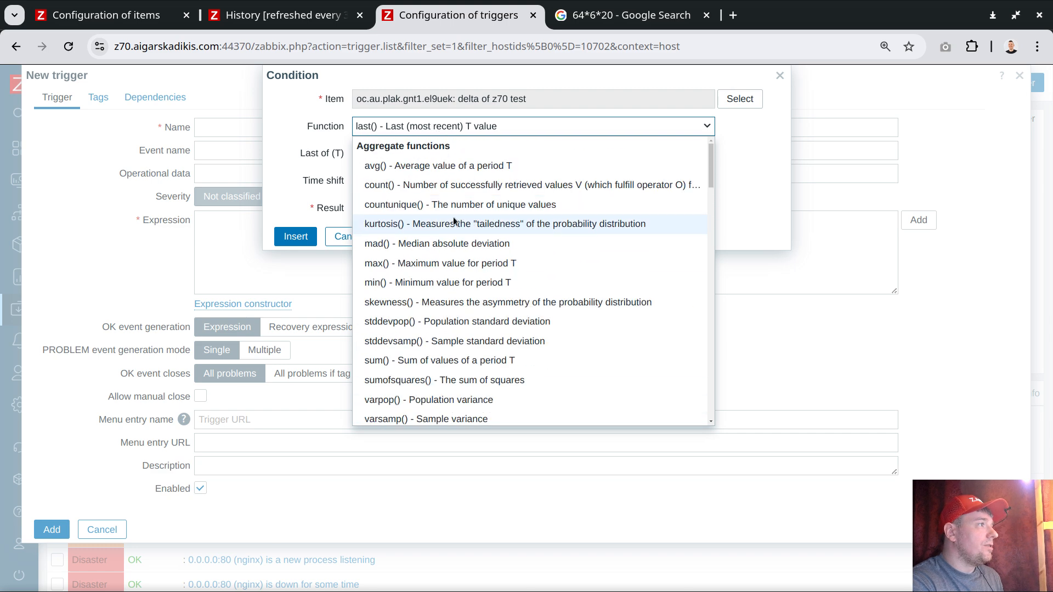
left_click(408, 284)
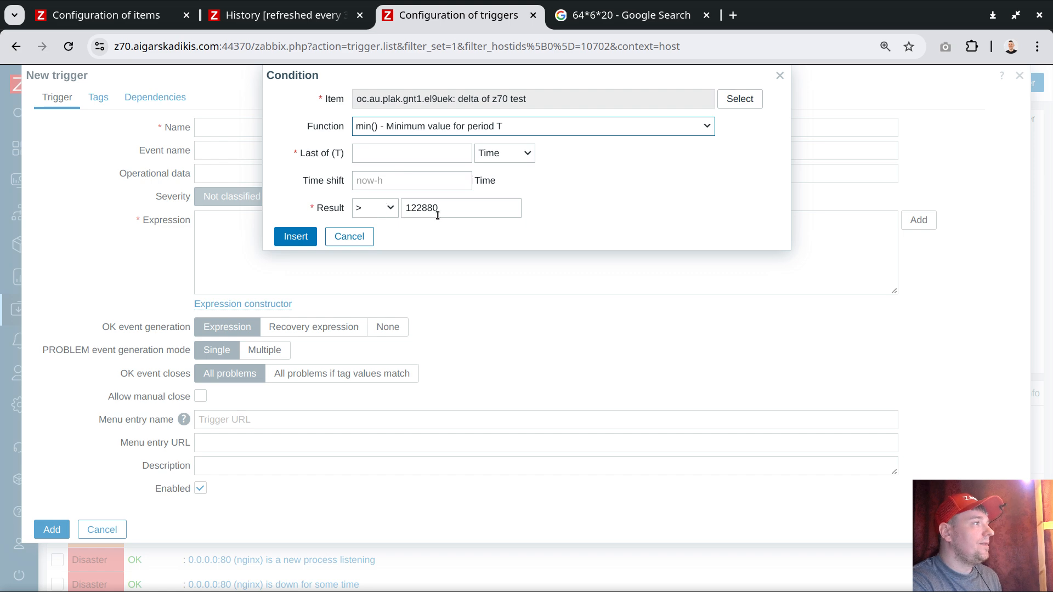
left_click(497, 157)
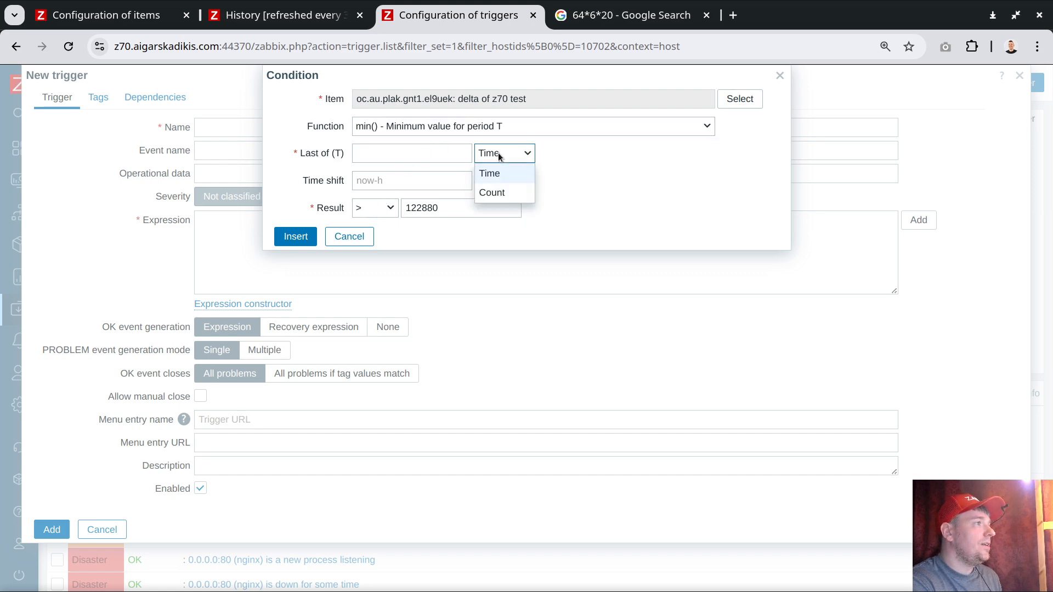
left_click(491, 192)
left_click(429, 154)
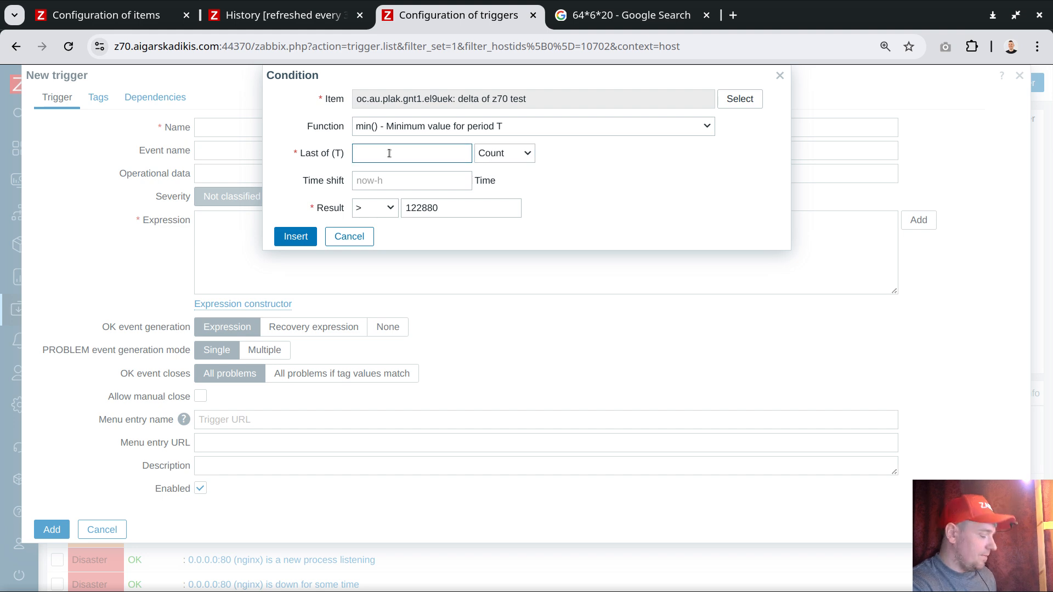
type("20")
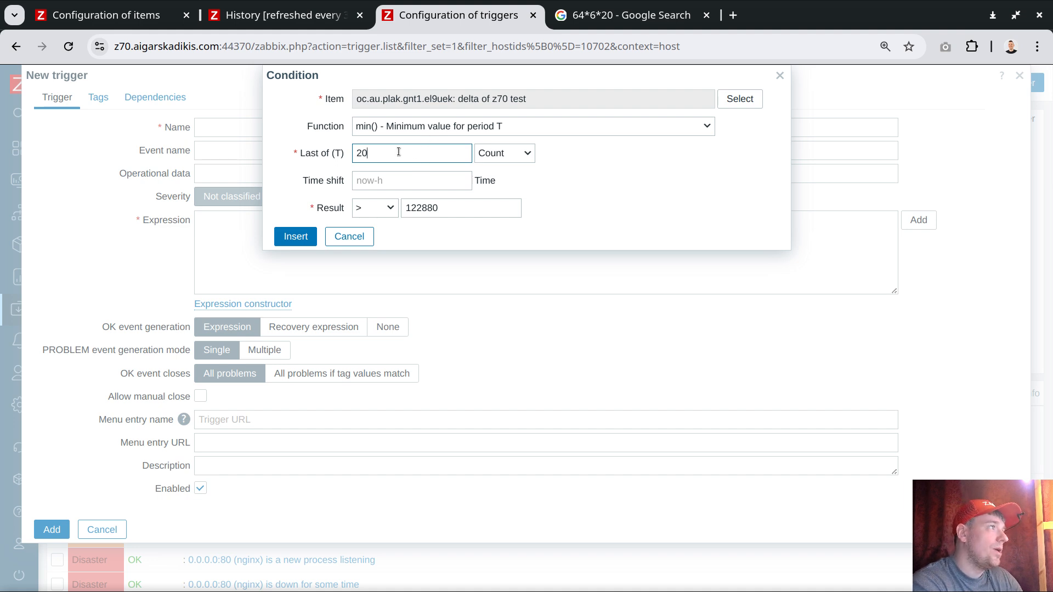
left_click_drag(392, 152, 288, 155)
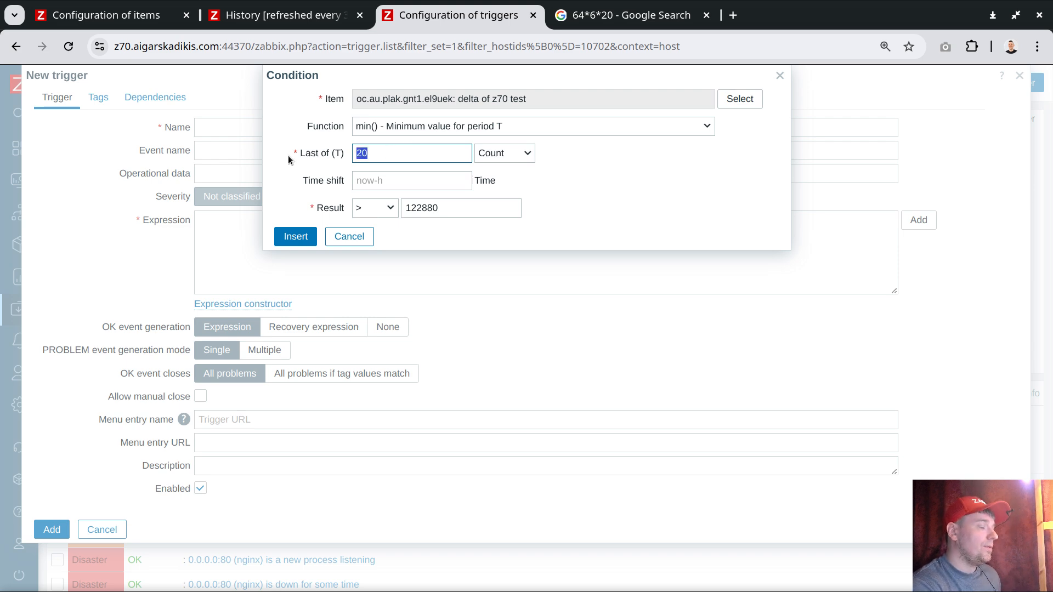
type("10")
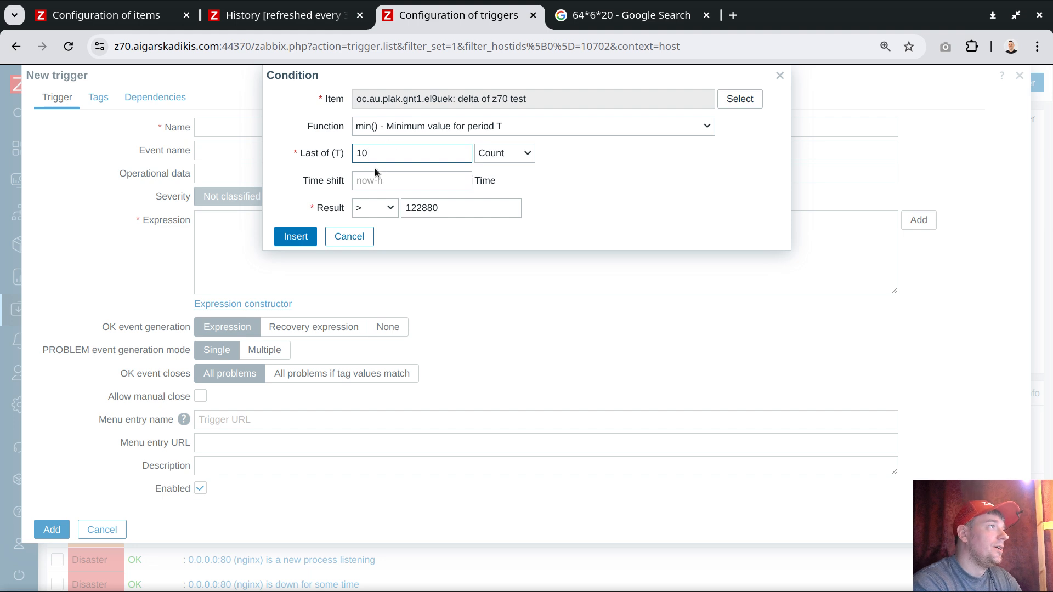
left_click(296, 236)
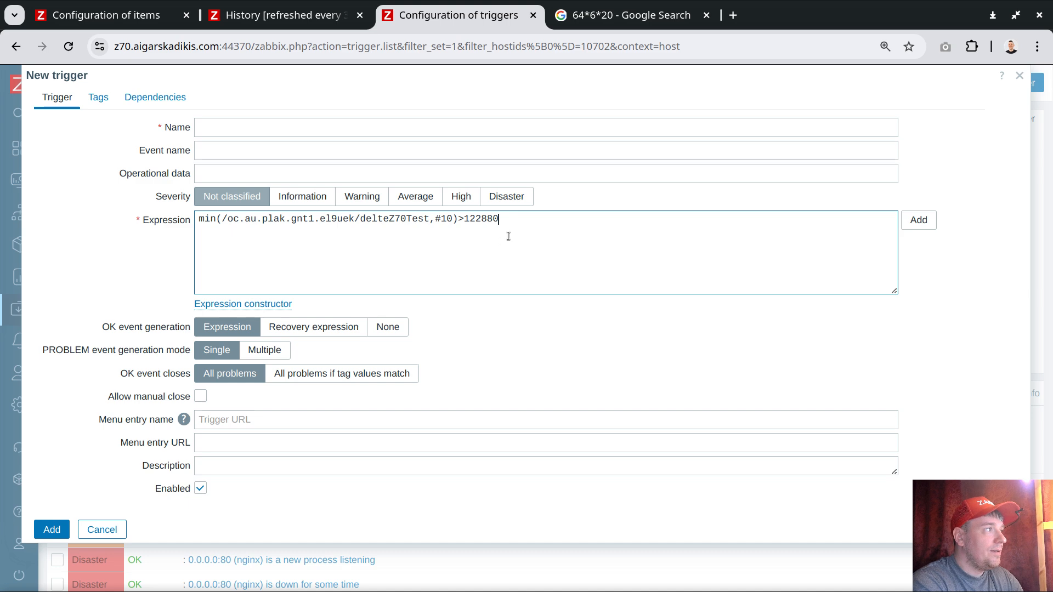
Step: Set the trigger's severity to Average and name it "increase per batch is bigger than 122880"
left_click(417, 198)
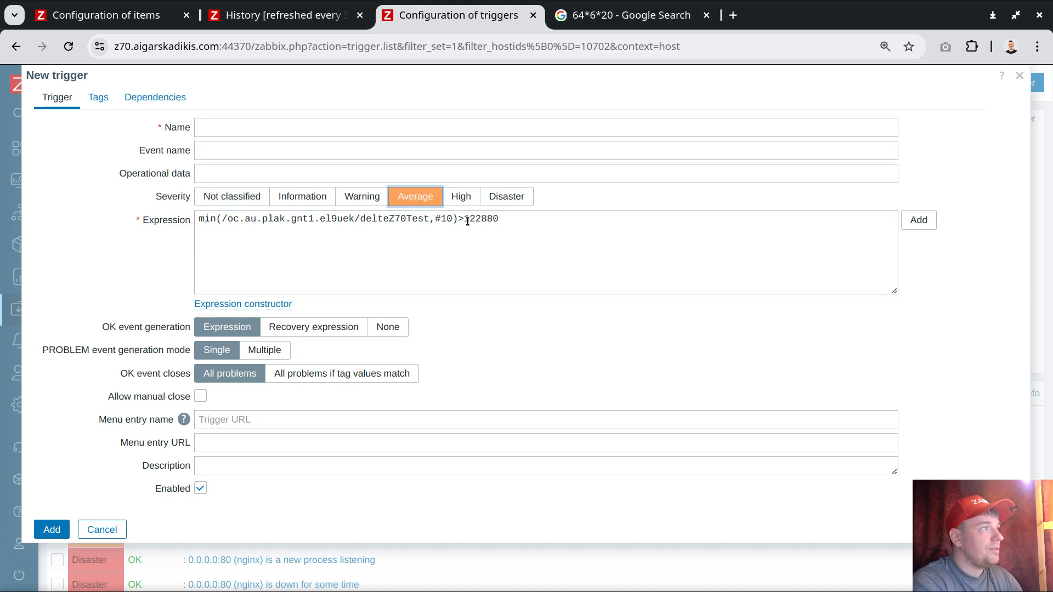
left_click_drag(465, 219, 500, 219)
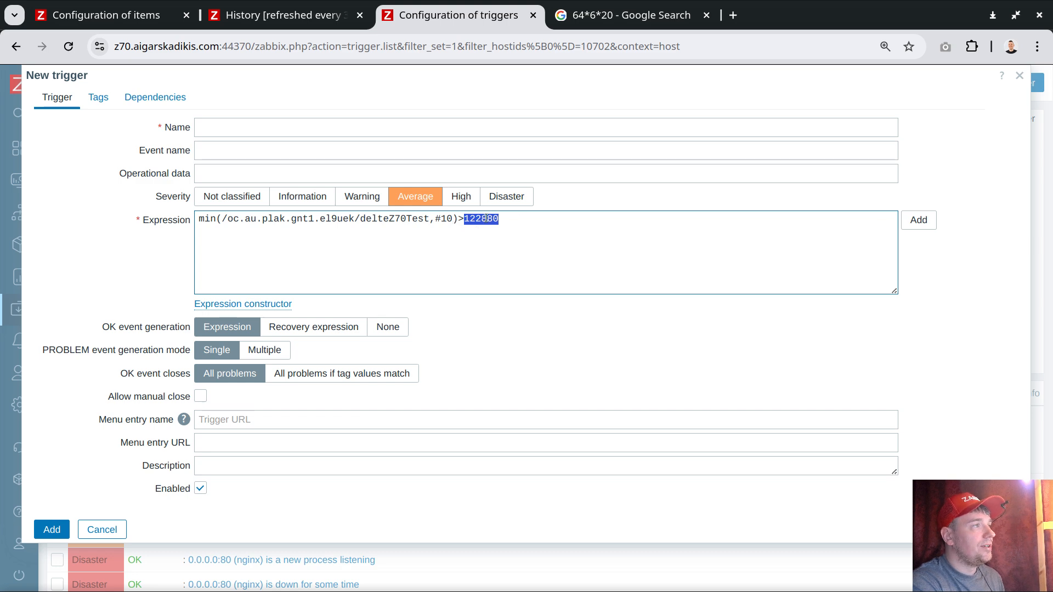
left_click(331, 127)
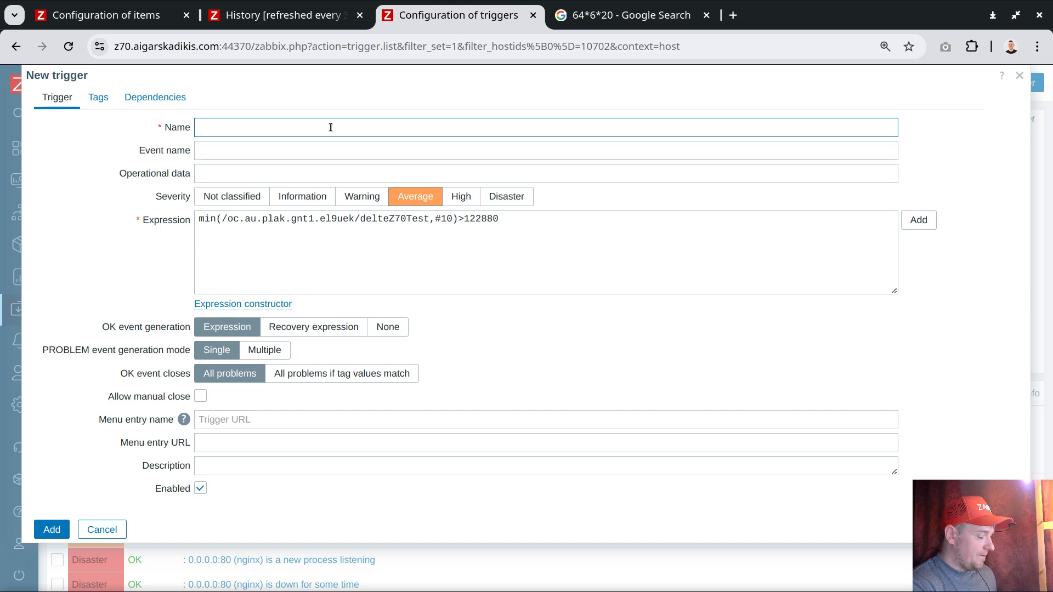
type("total in")
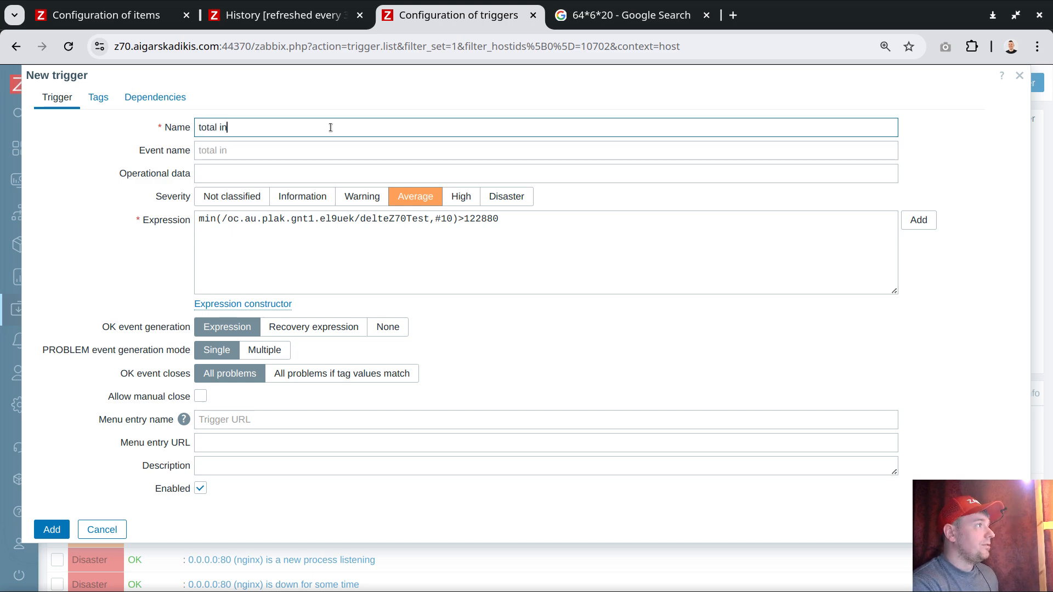
type("creas")
key("ctrl+a")
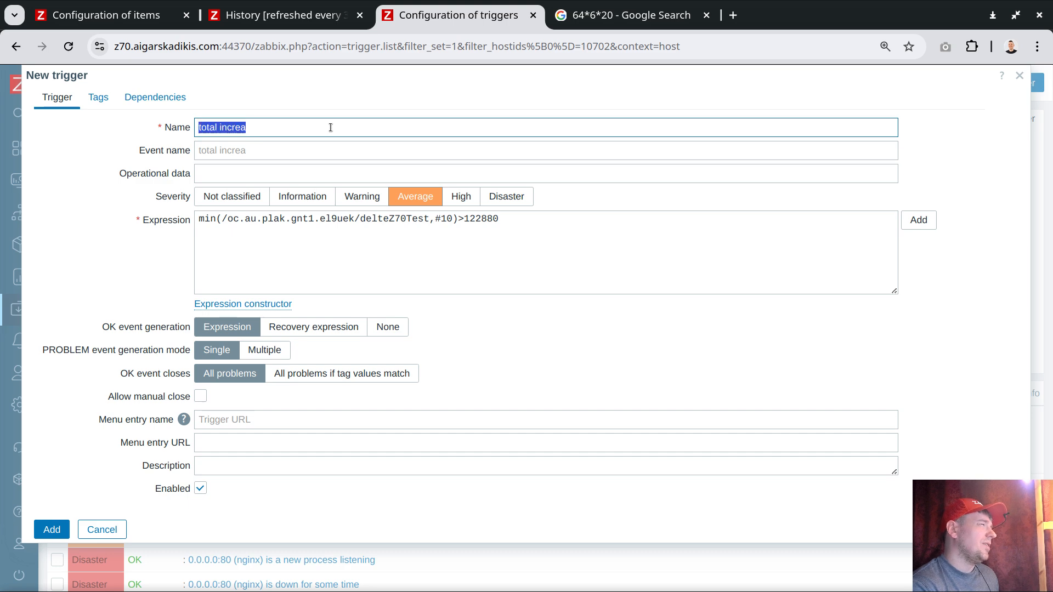
type("inc")
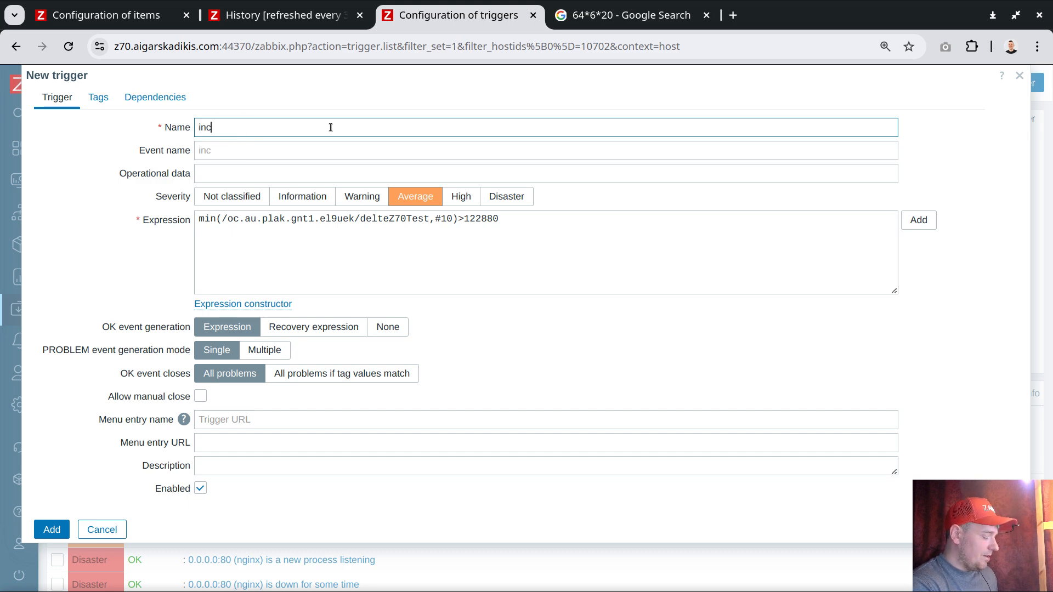
type("rease per batch is ")
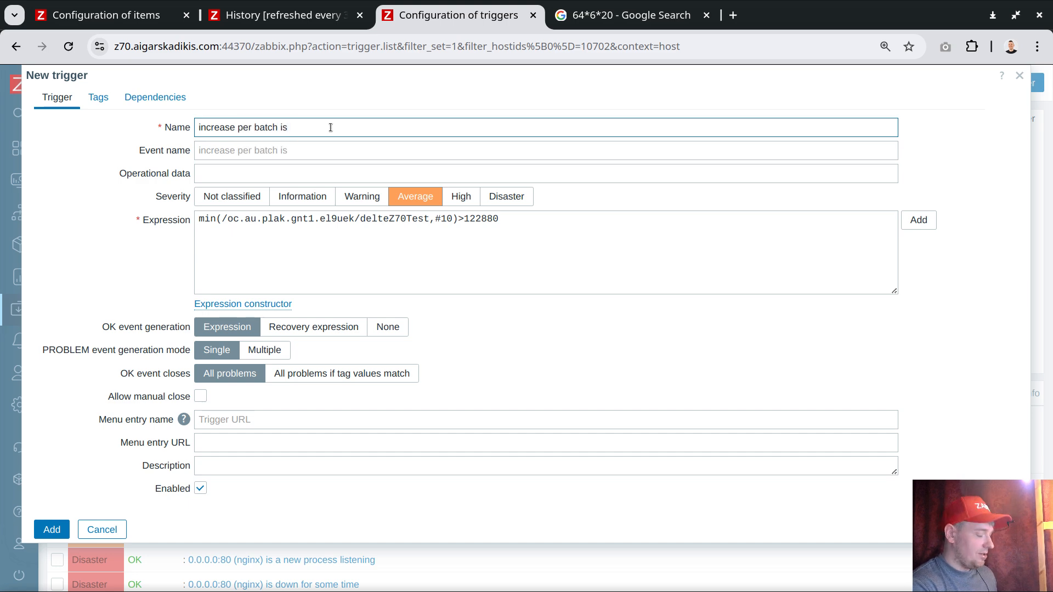
type("bigger than")
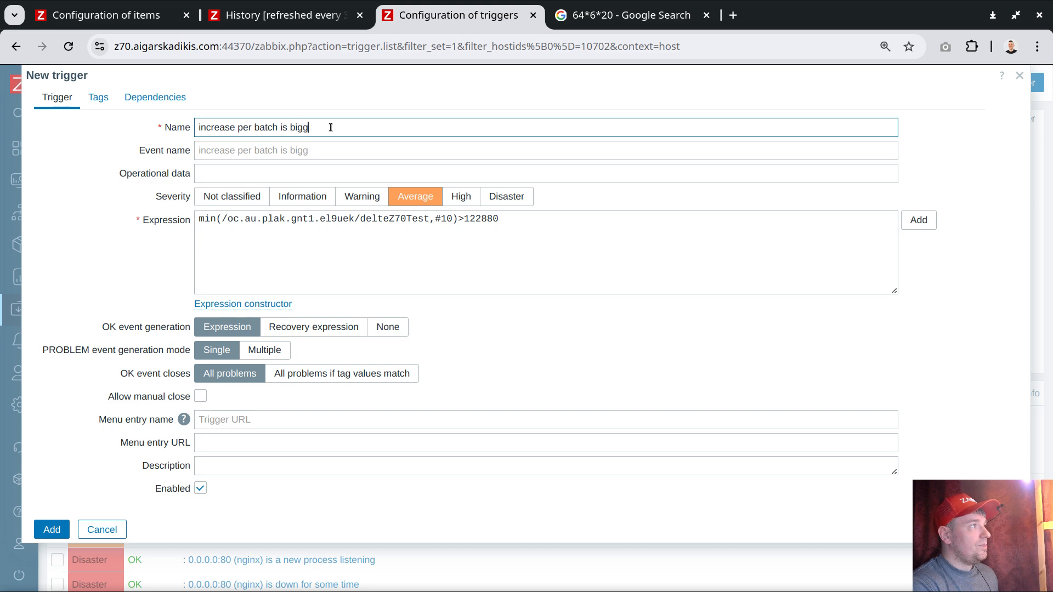
double_click(481, 218)
key("ctrl+c")
left_click(404, 127)
key("ctrl+v")
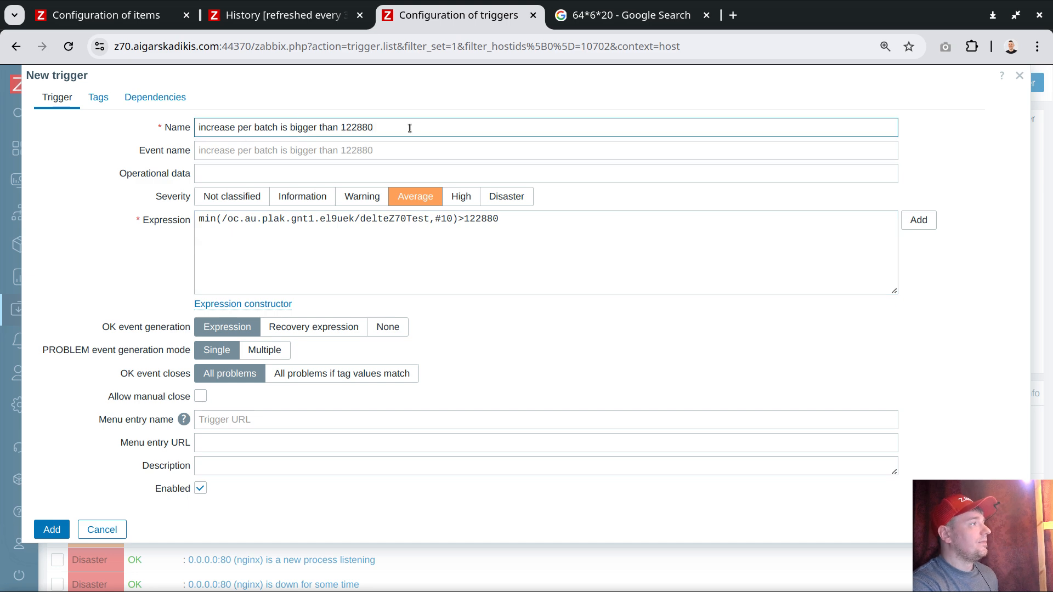
Step: Allow manual close and add the trigger with its expression spaced as min(/oc.au.plak.gnt1.el9uek/delteZ70Test,#10) > 122880
left_click(200, 396)
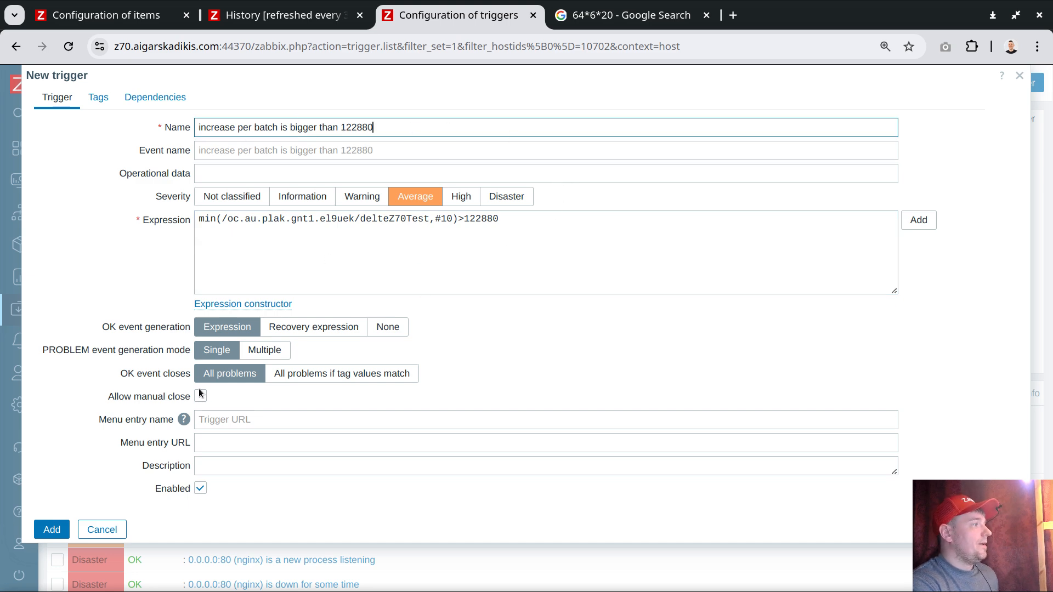
left_click(464, 218)
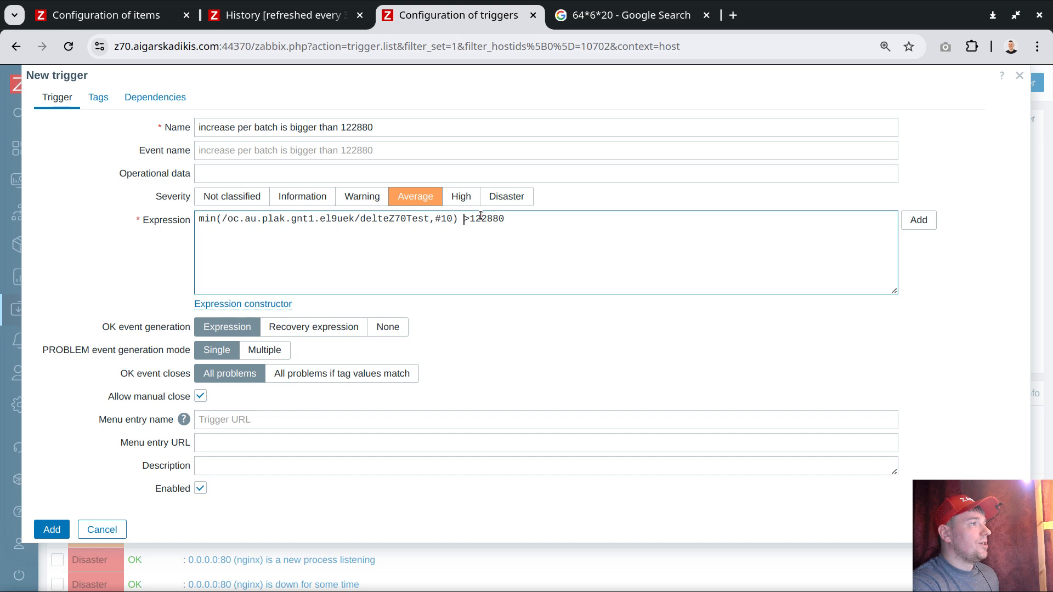
key("Right")
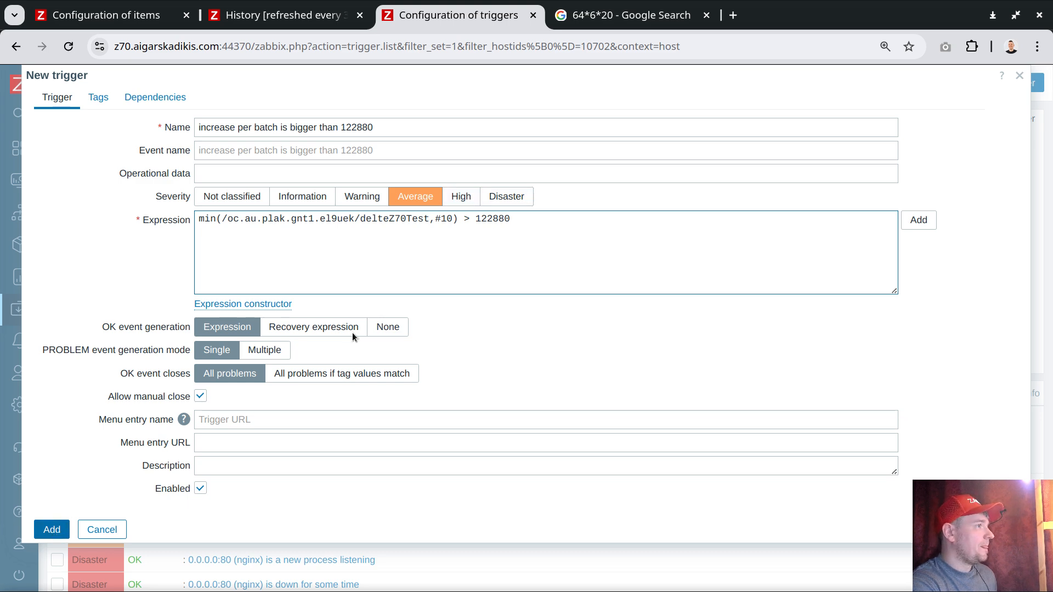
left_click(44, 531)
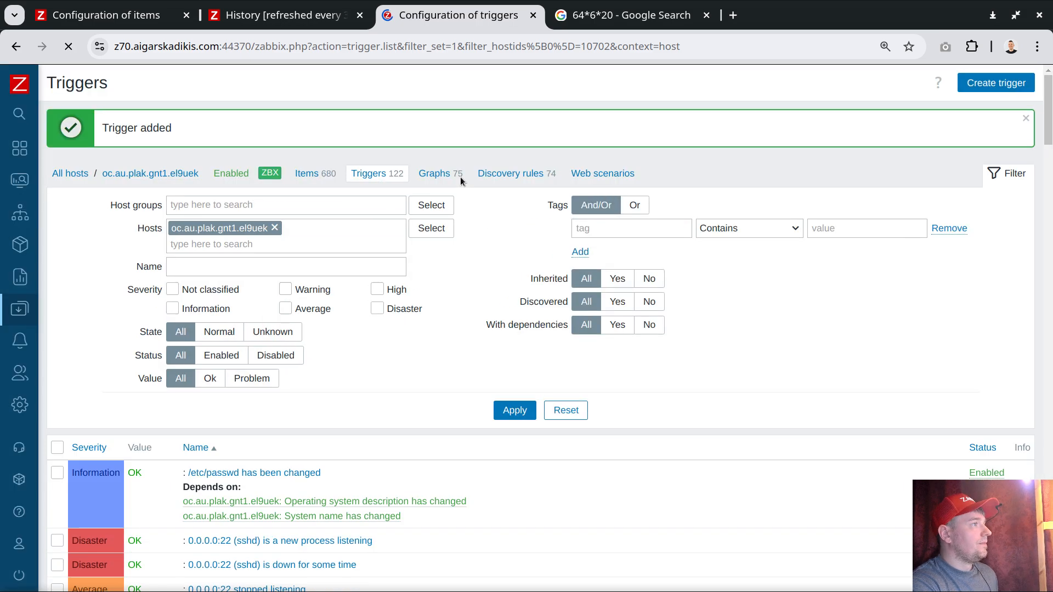
Step: Check the newest delta of z70 test history values and filter the host's triggers by the name total
left_click(315, 21)
scroll(405, 174, "up", 10)
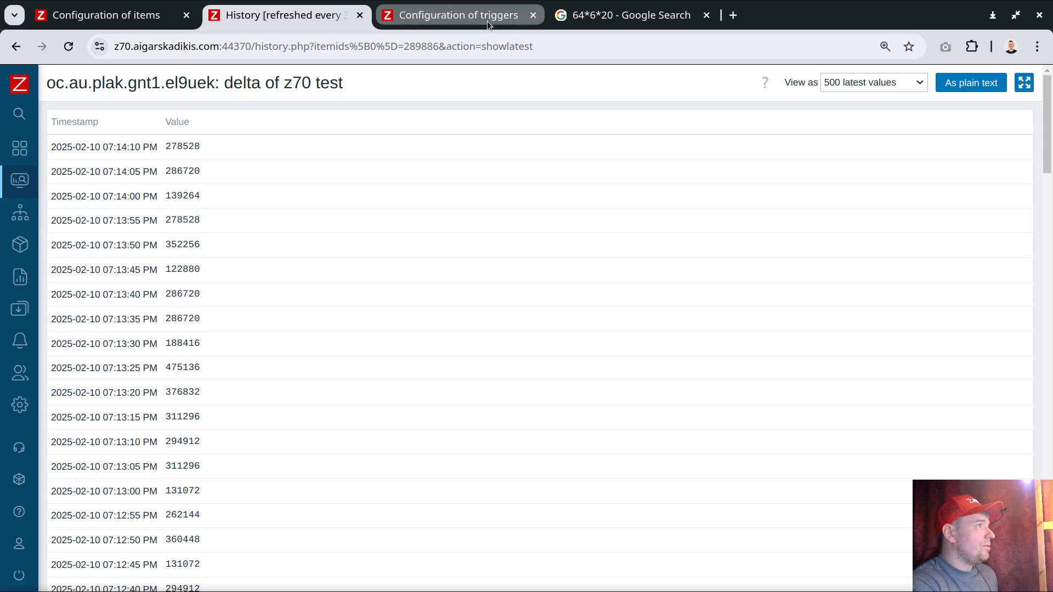
left_click(432, 16)
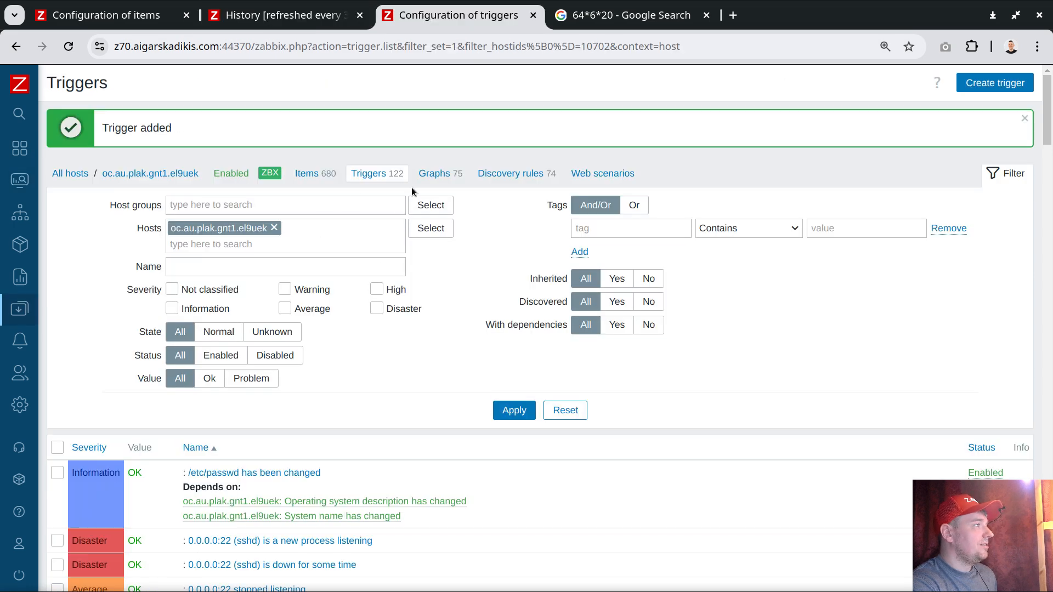
left_click(262, 266)
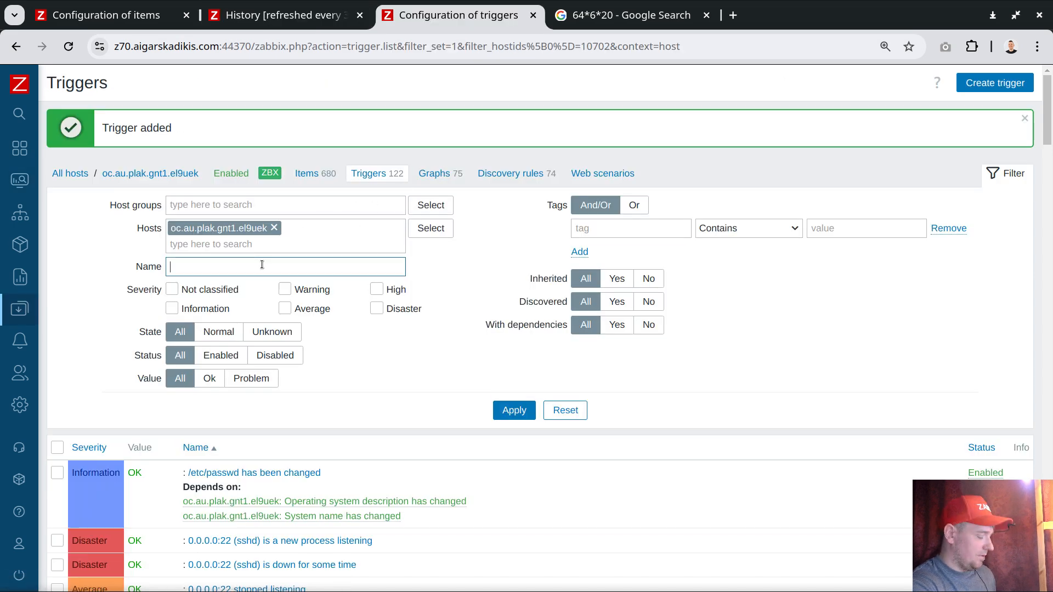
type("total")
key("Return")
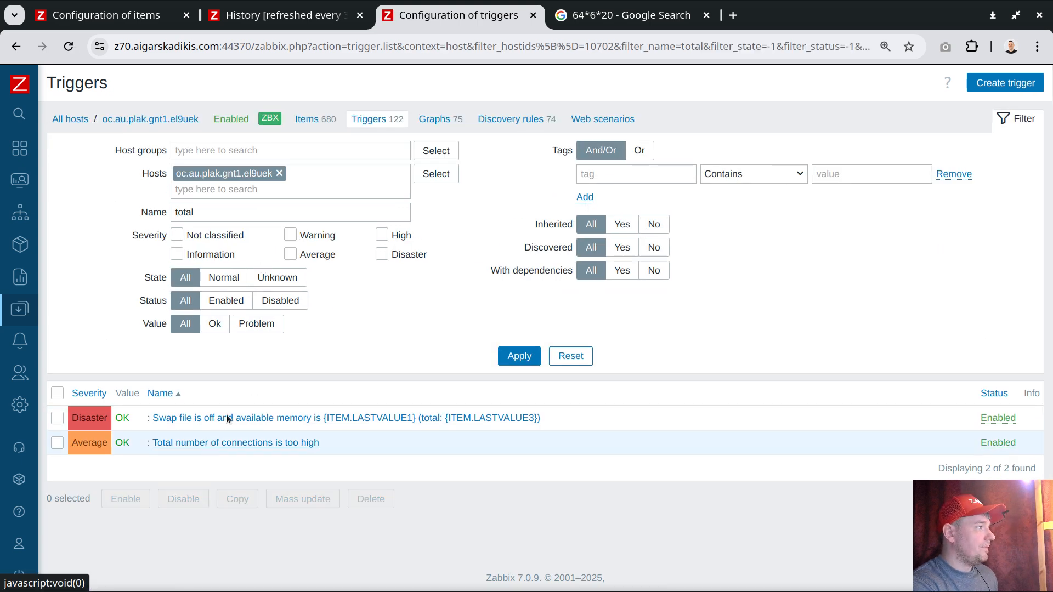
Step: Filter the host's triggers by the name increase
double_click(236, 212)
key("BackSpace")
type("incr")
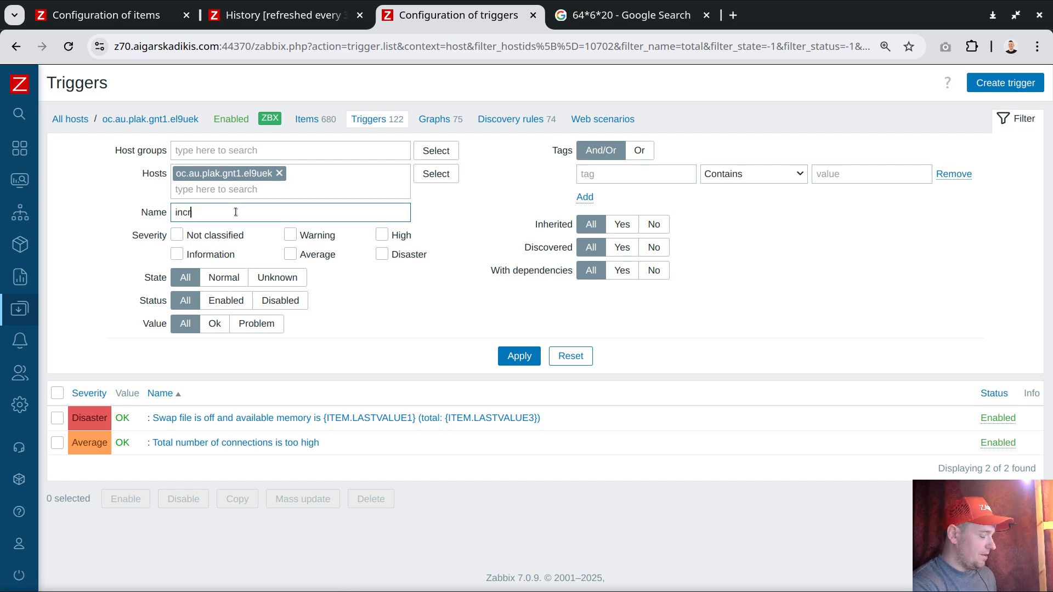
type("ease")
key("Return")
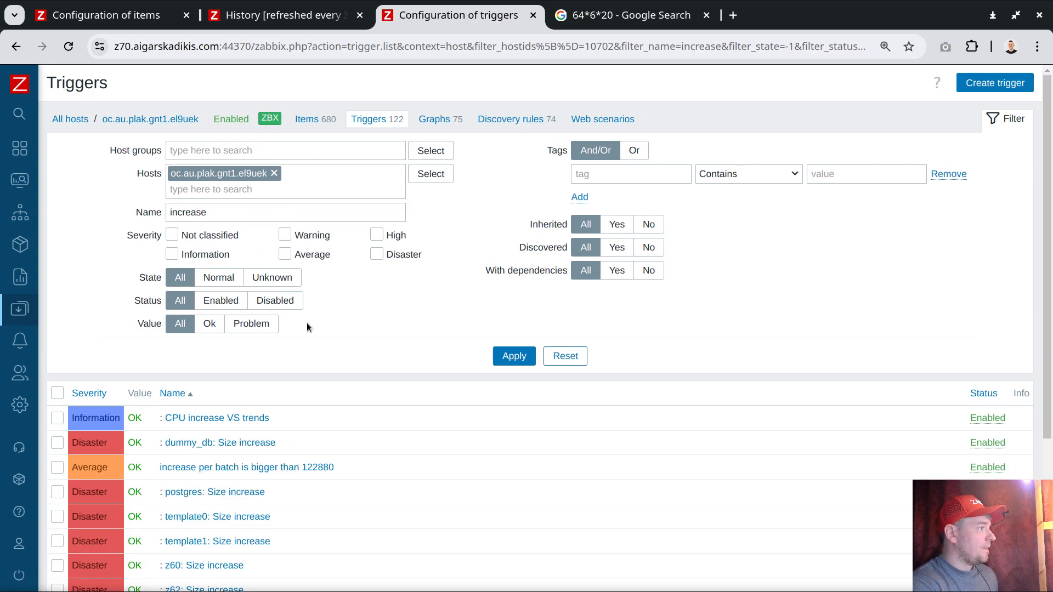
Step: Rename the Average-severity batch increase trigger to "increase per batch is bigger than 102880" and save the update
scroll(308, 323, "down", 2)
left_click(282, 381)
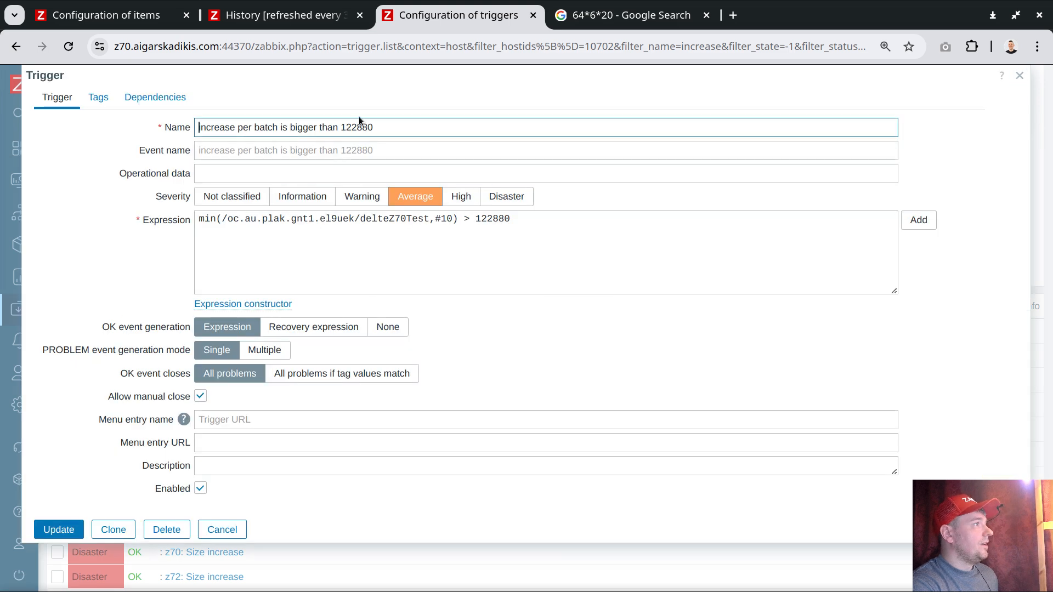
type("0")
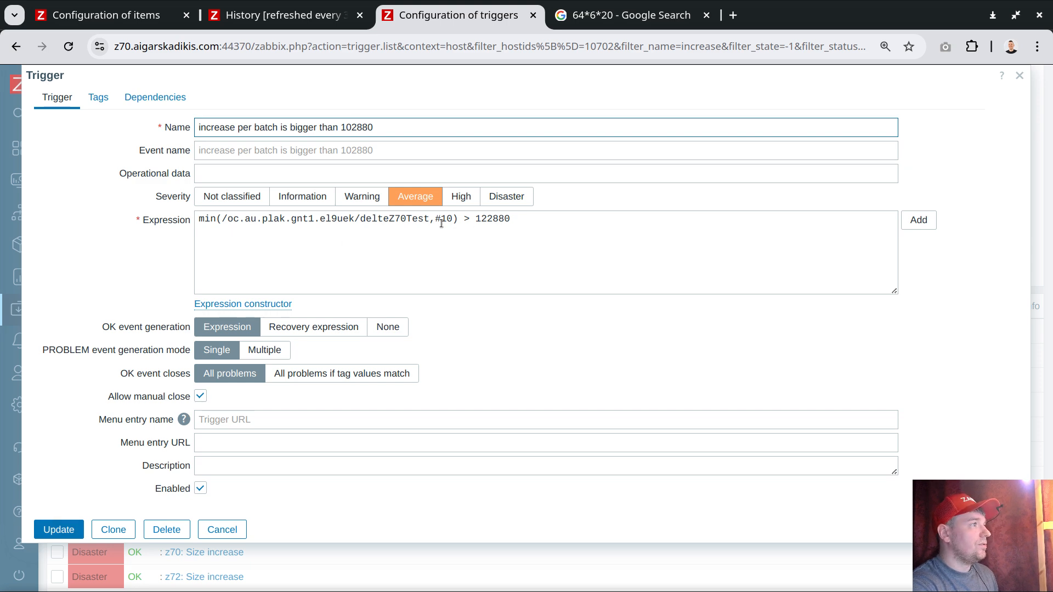
left_click(60, 530)
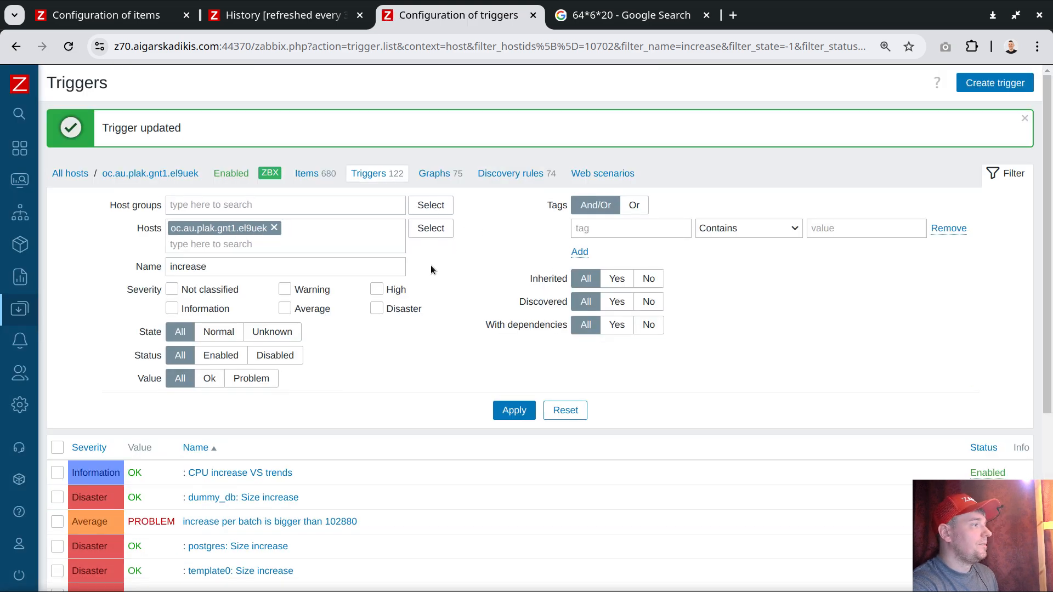
Step: Search for the host with plak, open its problems and reapply the filter to check for the batch increase problem
scroll(364, 377, "down", 3)
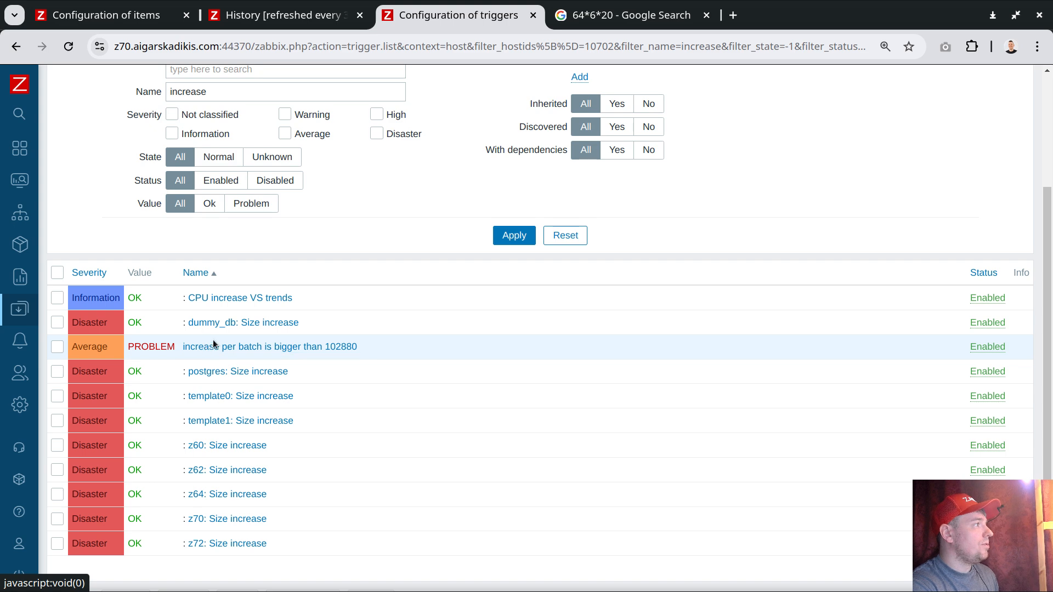
left_click(48, 113)
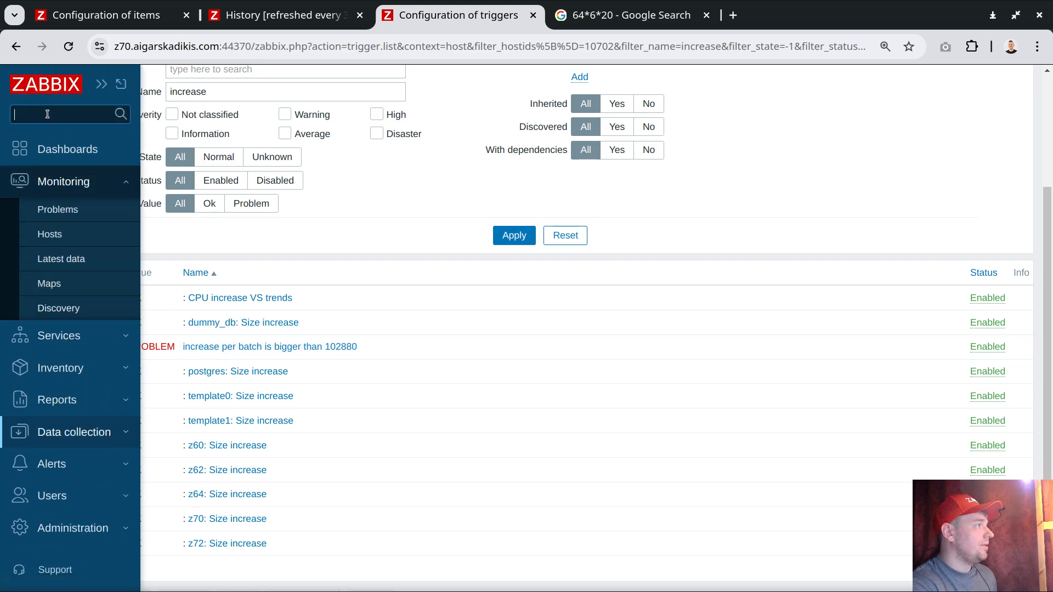
type("plak")
key("Return")
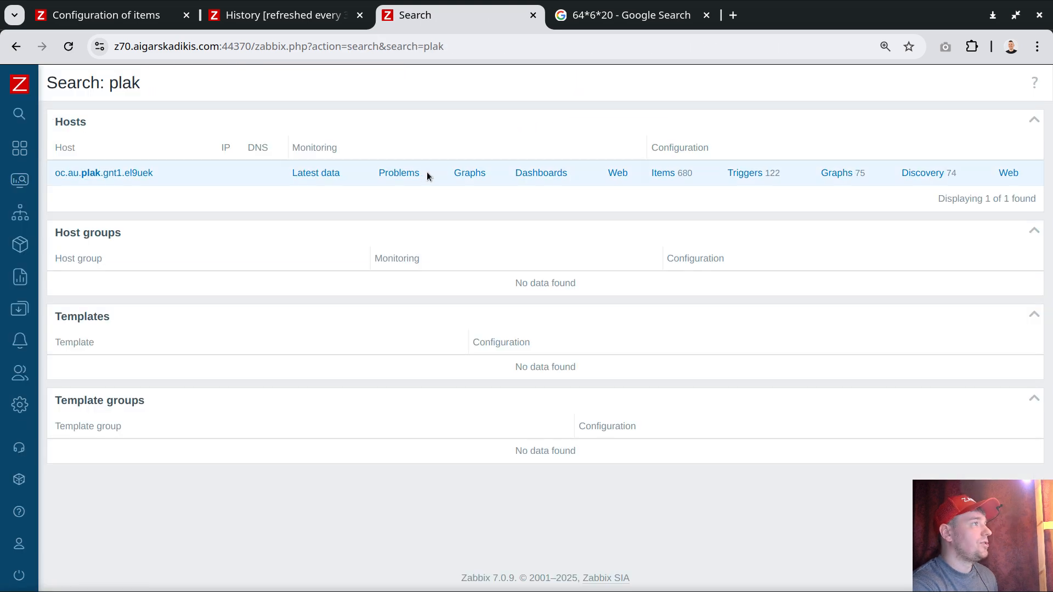
scroll(613, 234, "down", 3)
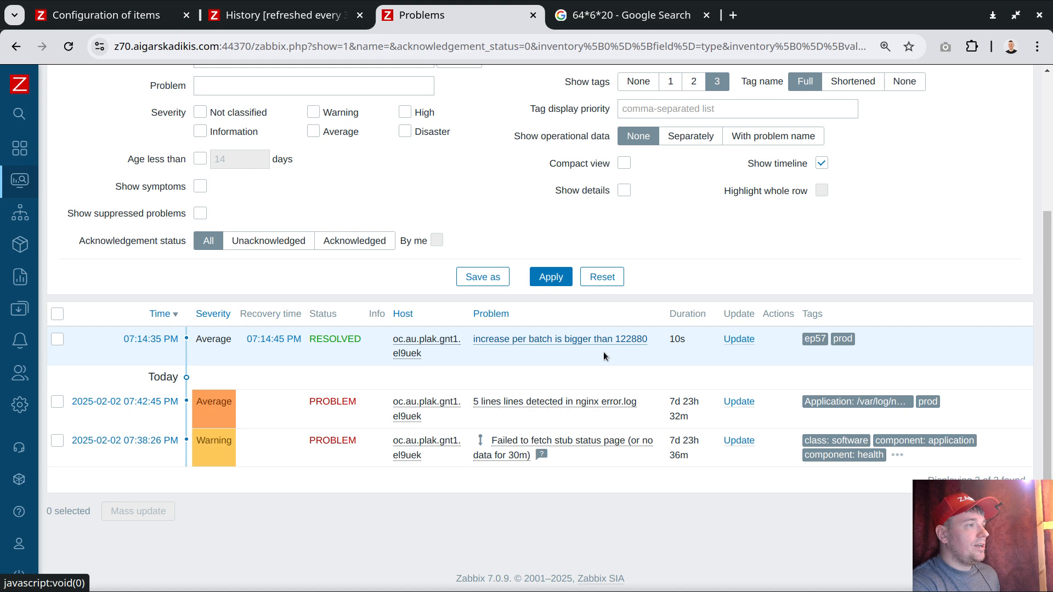
left_click(553, 280)
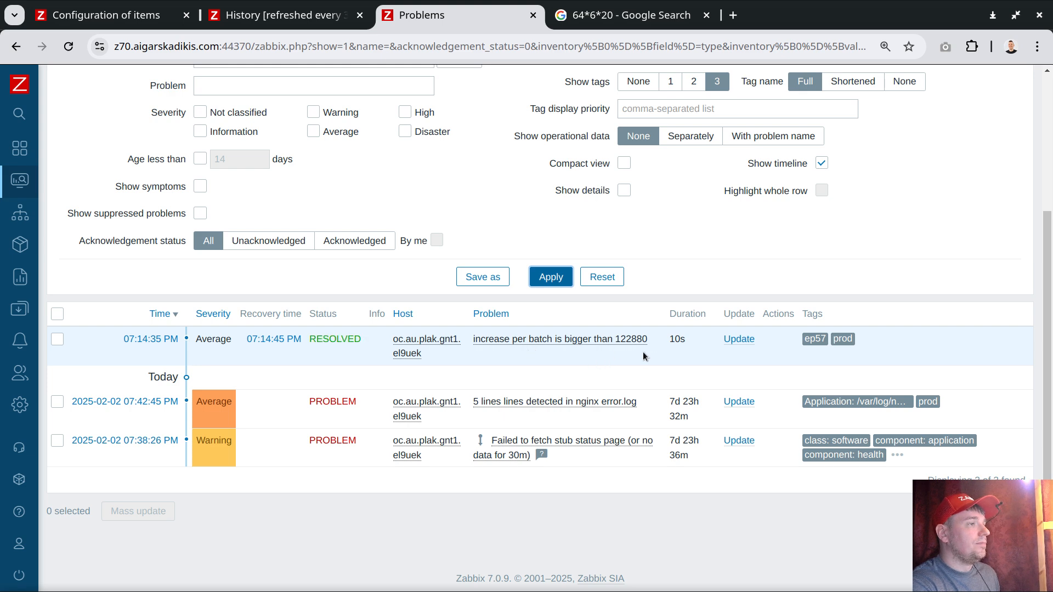
Step: Open the delta of z70 test history graph from the batch increase problem and view the last 15 minutes
left_click(581, 341)
mouse_move(642, 393)
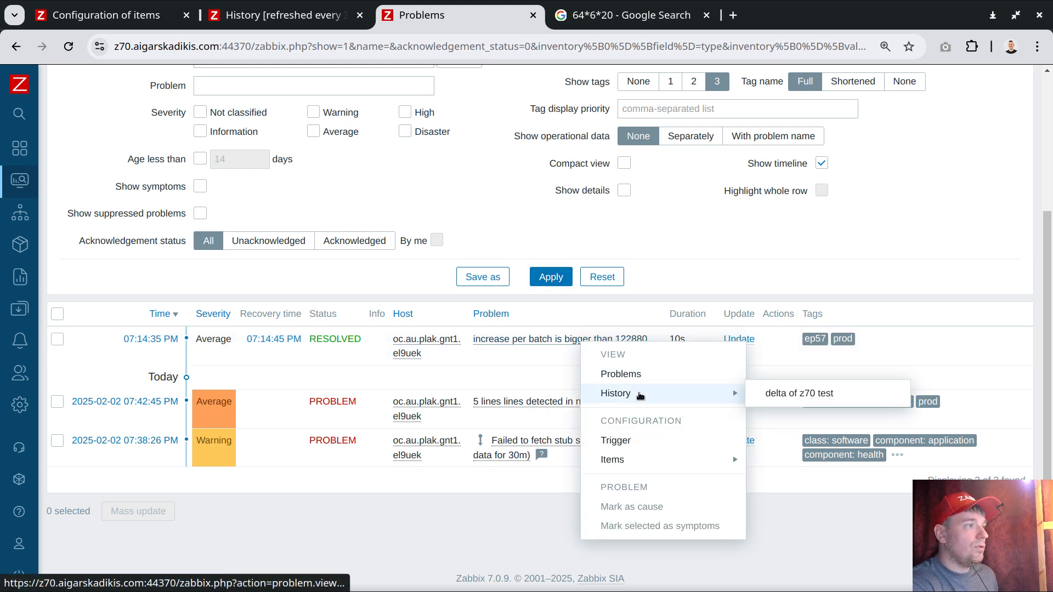
middle_click(788, 399)
left_click(631, 15)
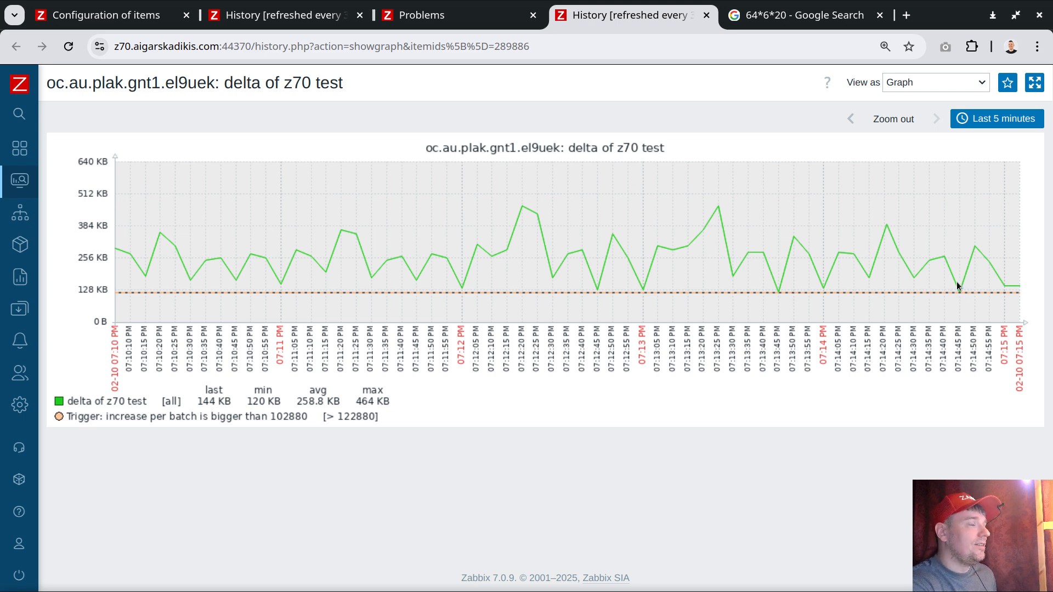
left_click(978, 117)
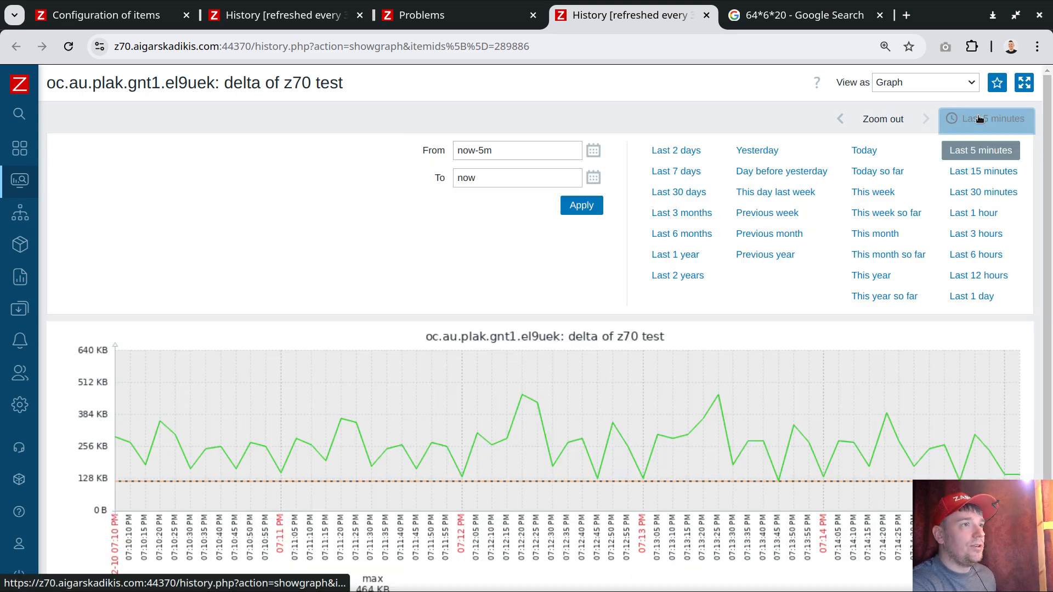
left_click(983, 171)
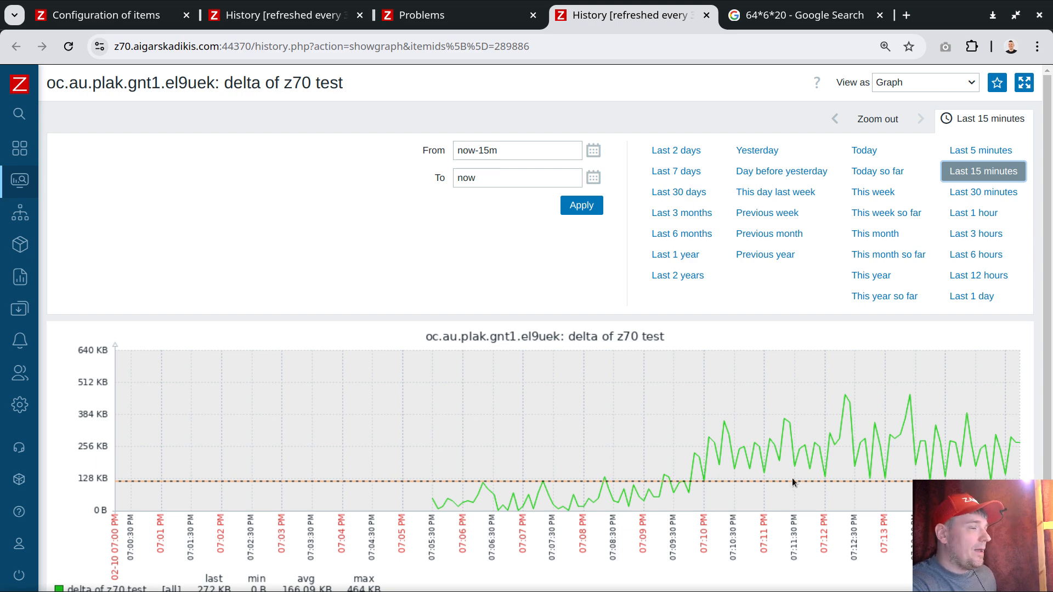
left_click(993, 506)
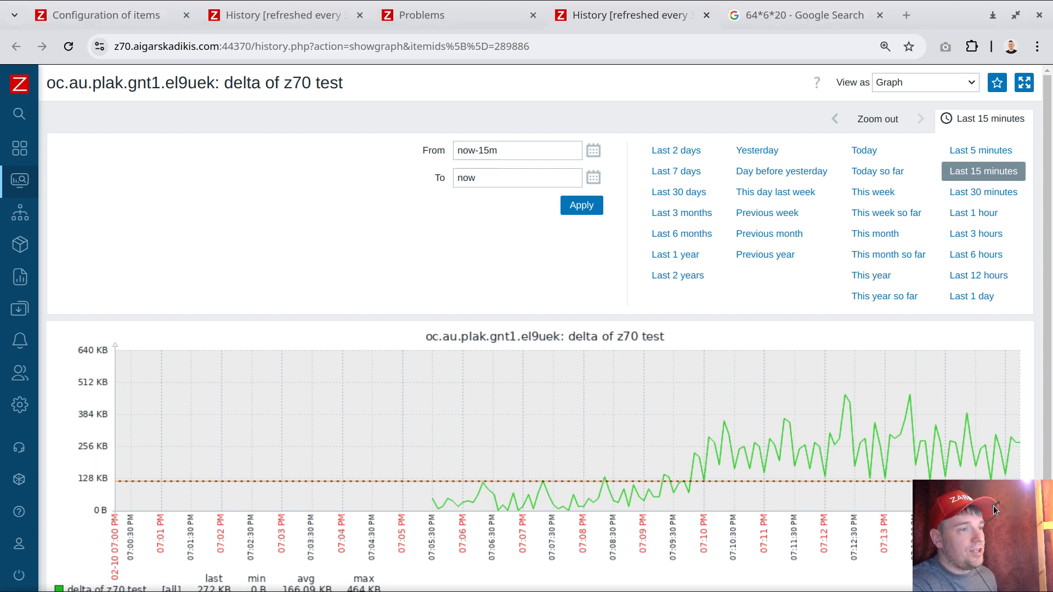